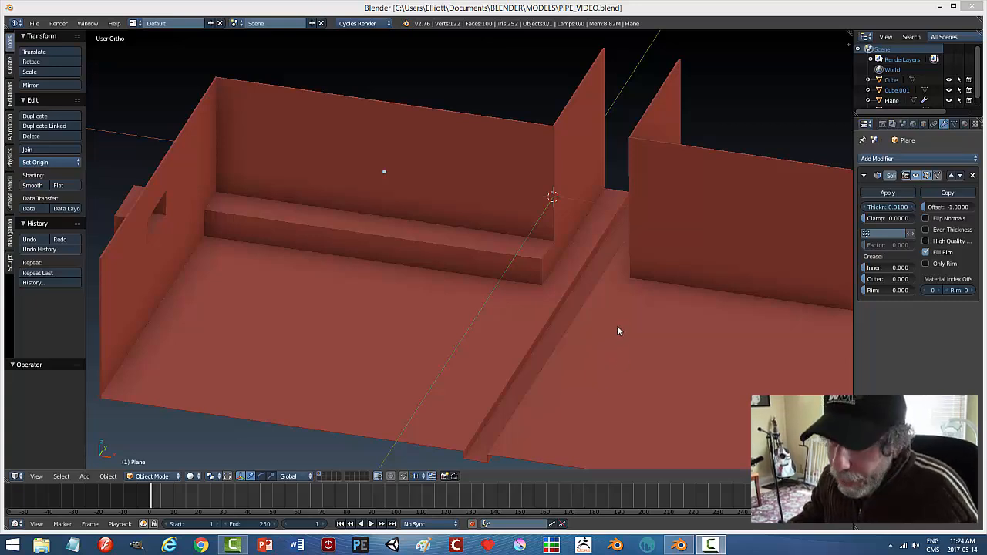
- Snap the 3D cursor to the selected edge at the far end of the floor channel in the room's mesh
mouse_move(624, 331)
middle_mouse_down()
mouse_move(630, 324)
mouse_move(616, 325)
middle_mouse_up()
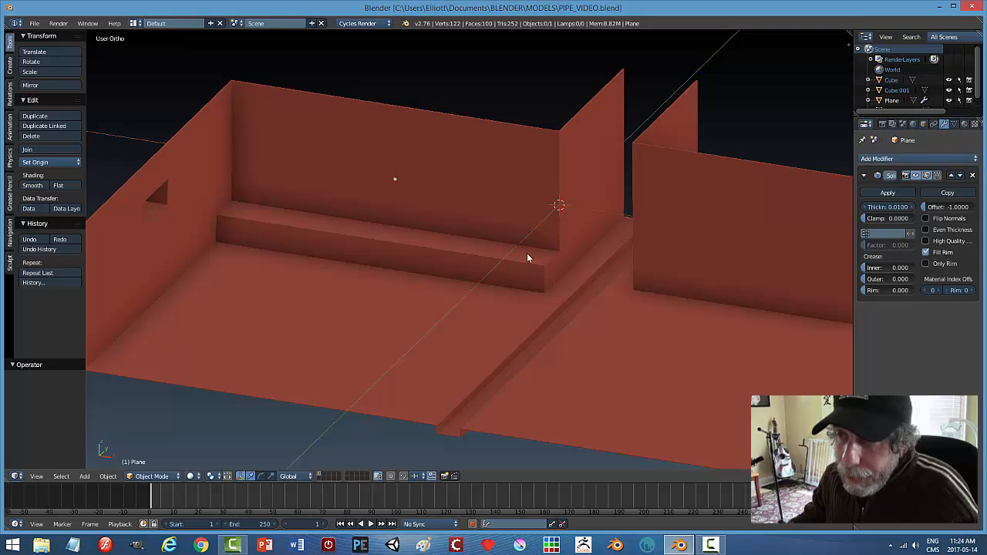
middle_click_drag(544, 243, 575, 261)
right_click(580, 168)
key("Tab")
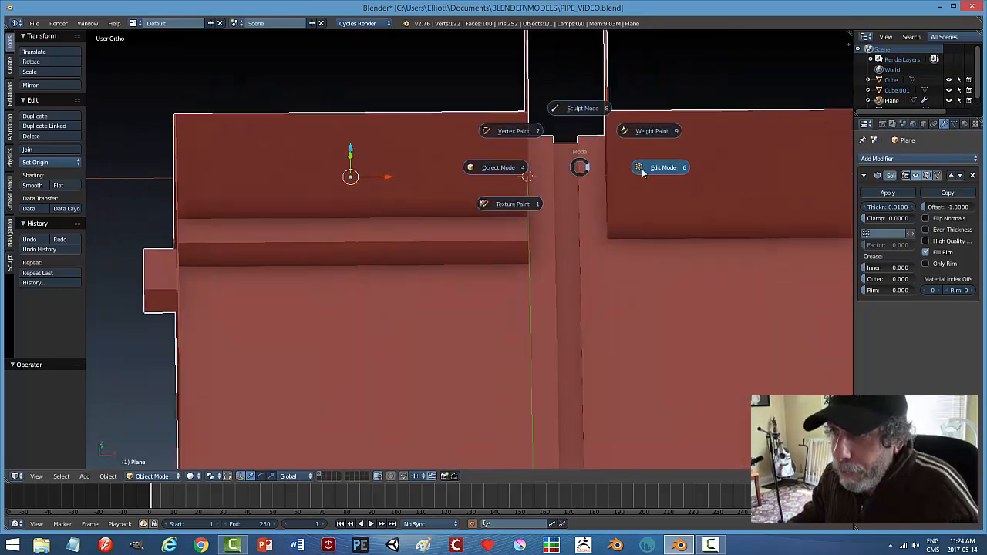
middle_click_drag(575, 154, 577, 202)
key("ctrl+Tab")
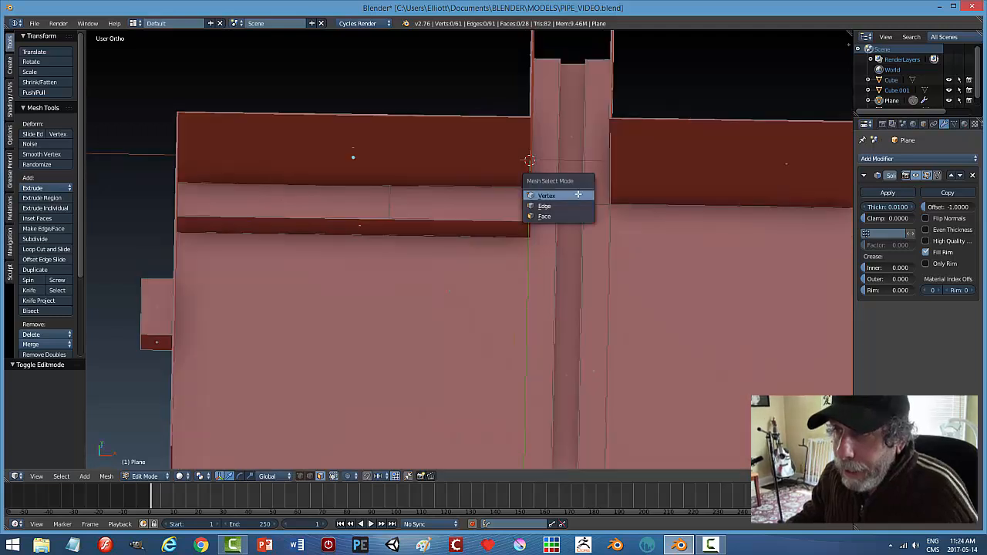
left_click(561, 206)
right_click(574, 62)
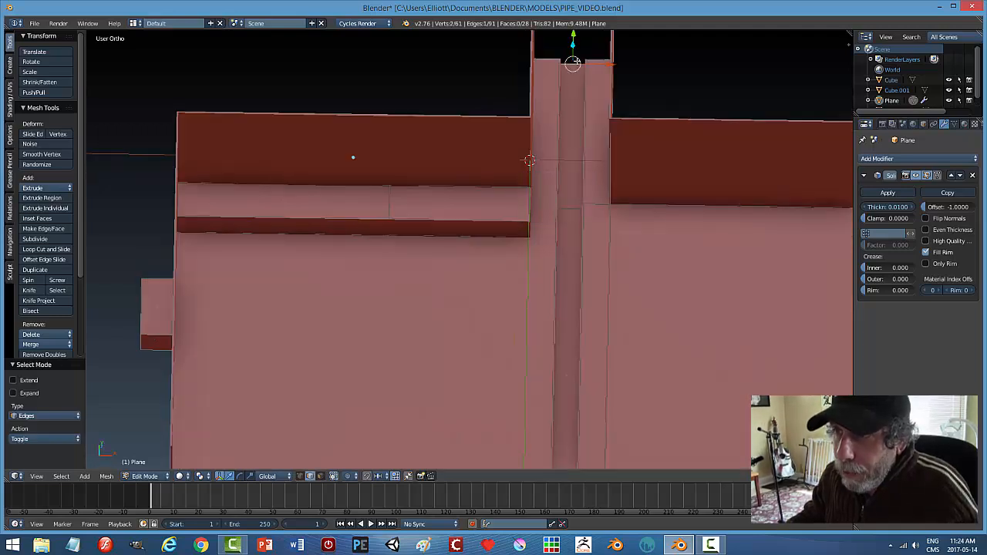
key("shift+s")
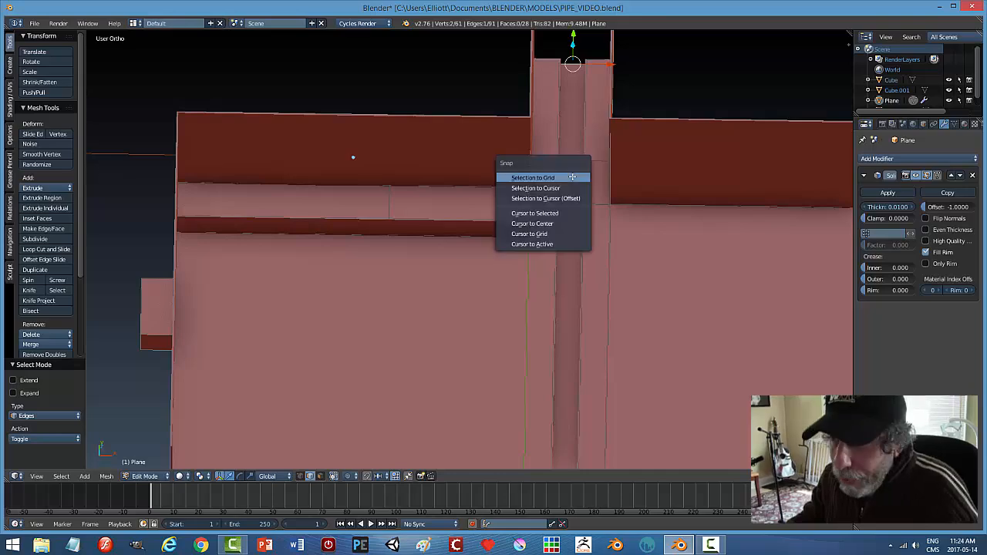
left_click(563, 211)
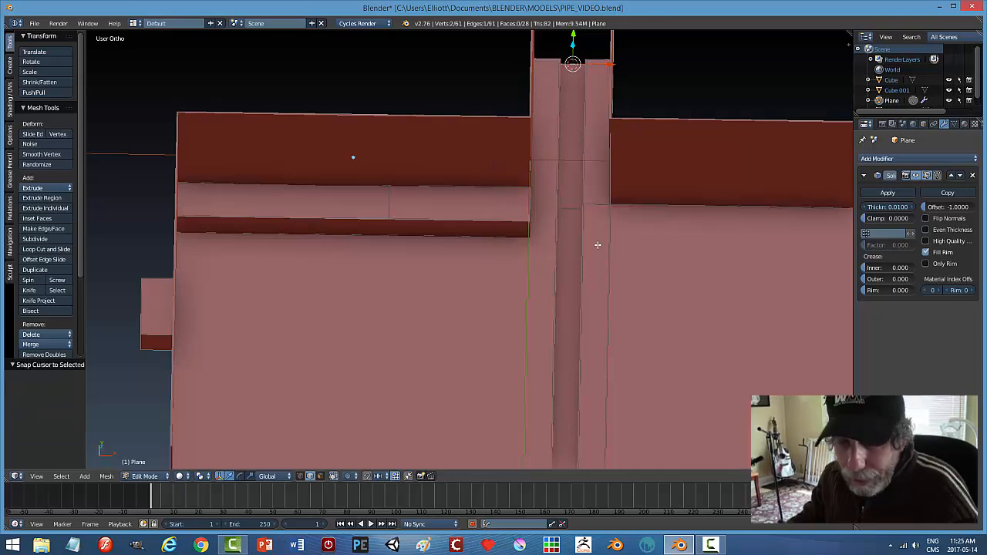
- Deselect the mesh, return to Object Mode and make the room object Plane unselectable
key("a")
key("Tab")
left_click(536, 244)
middle_click_drag(611, 252, 627, 226)
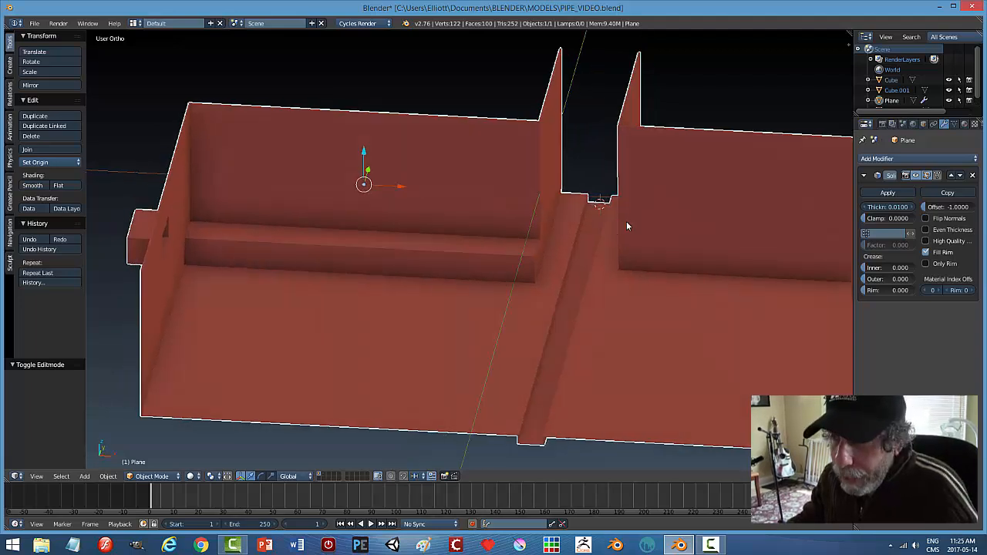
left_click(961, 100)
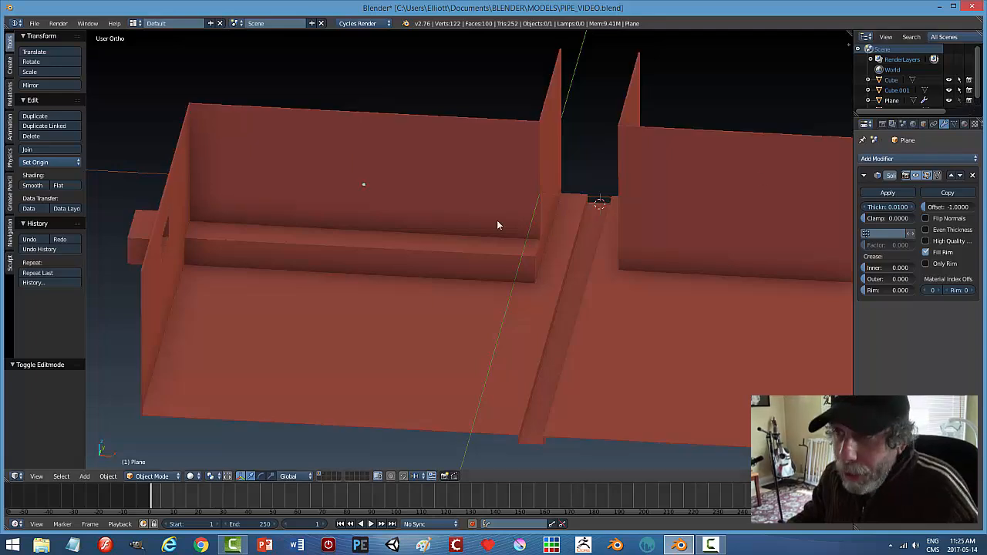
middle_click_drag(477, 227, 539, 225)
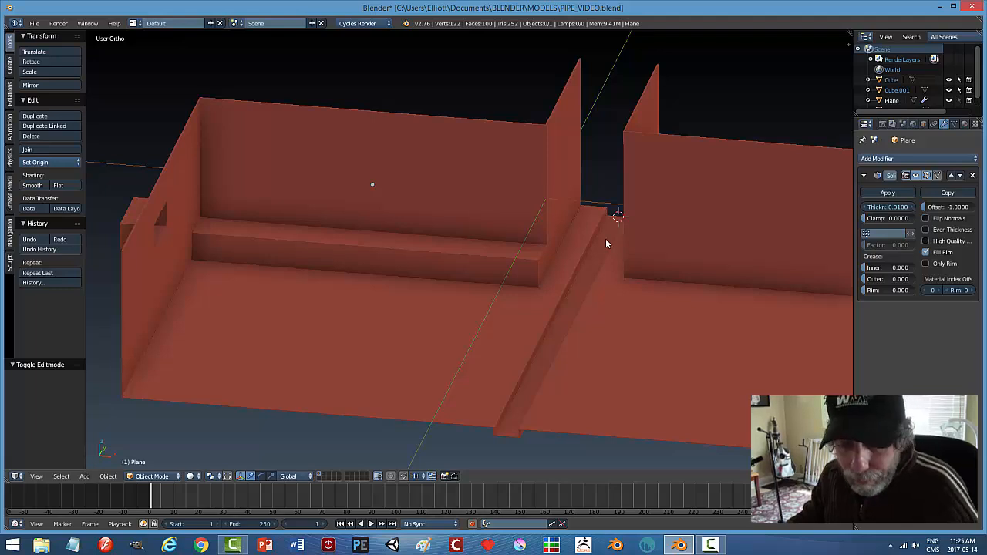
- Add a plane at the 3D cursor and enter Edit Mode on it
key("shift+a")
mouse_move(606, 241)
left_click(639, 240)
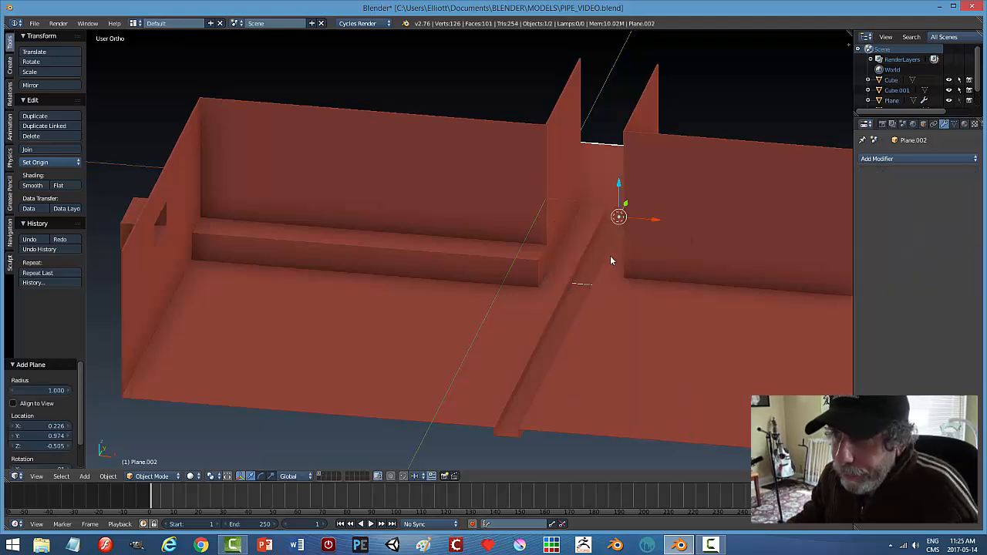
key("Tab")
left_click(675, 256)
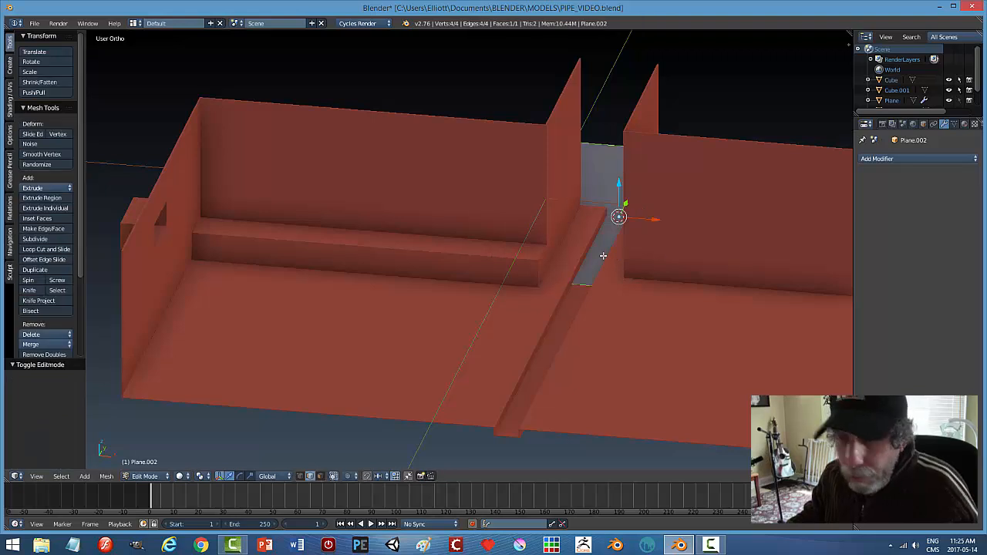
- Switch to vertex selection and merge the new plane's vertices into a single point with Collapse
key("ctrl+Tab")
key("Down")
key("Down")
key("Return")
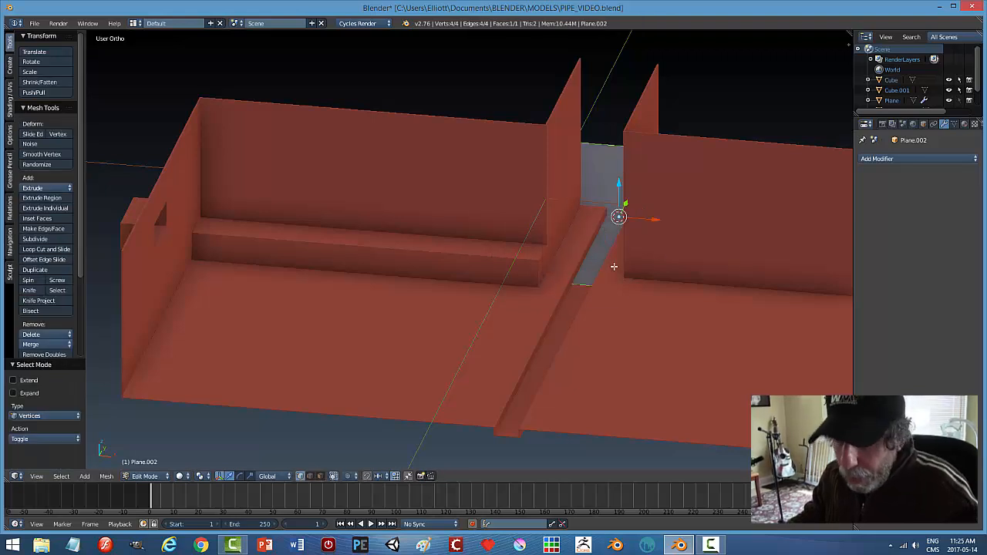
key("alt+m")
left_click(614, 291)
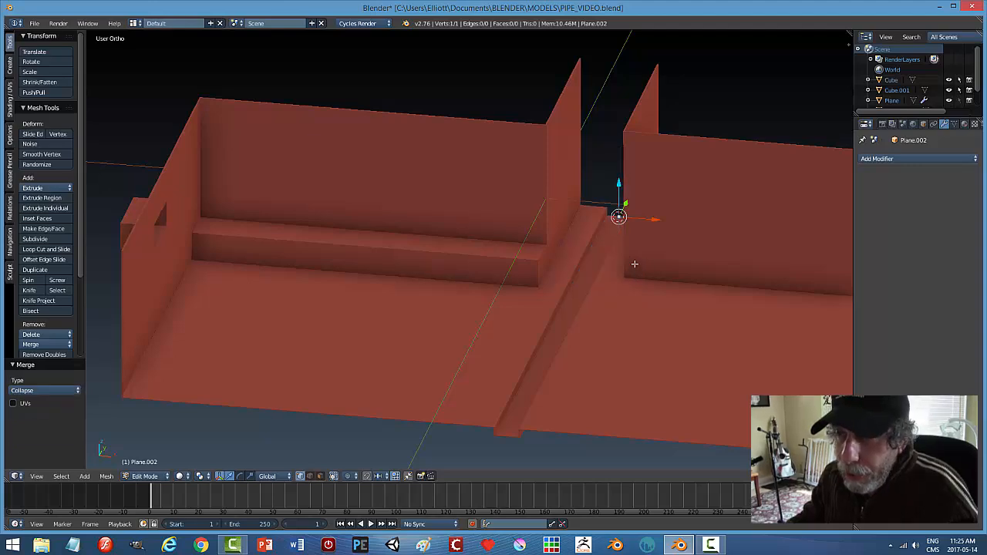
- Raise the vertex about 0.036 on Z and extrude it about 1.056 along the floor channel in negative Y
middle_click_drag(634, 264, 456, 249)
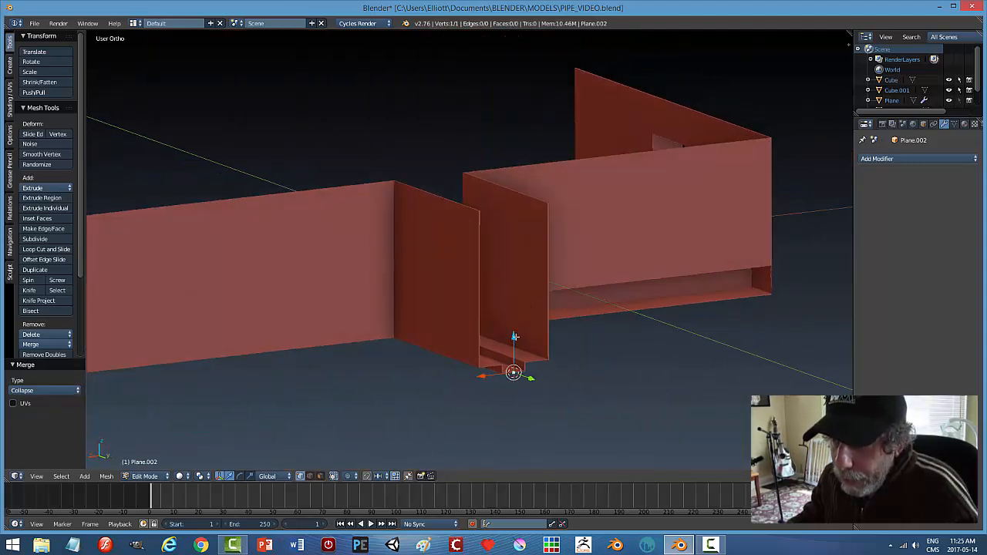
left_click_drag(515, 337, 533, 330)
middle_click_drag(533, 331, 716, 344)
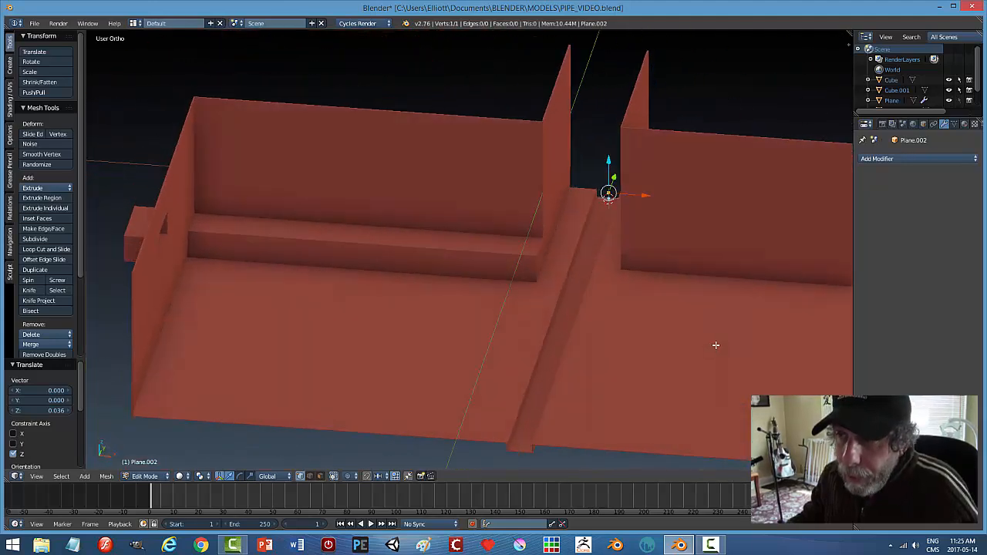
key("e")
right_click(707, 342)
middle_click_drag(684, 276, 659, 137)
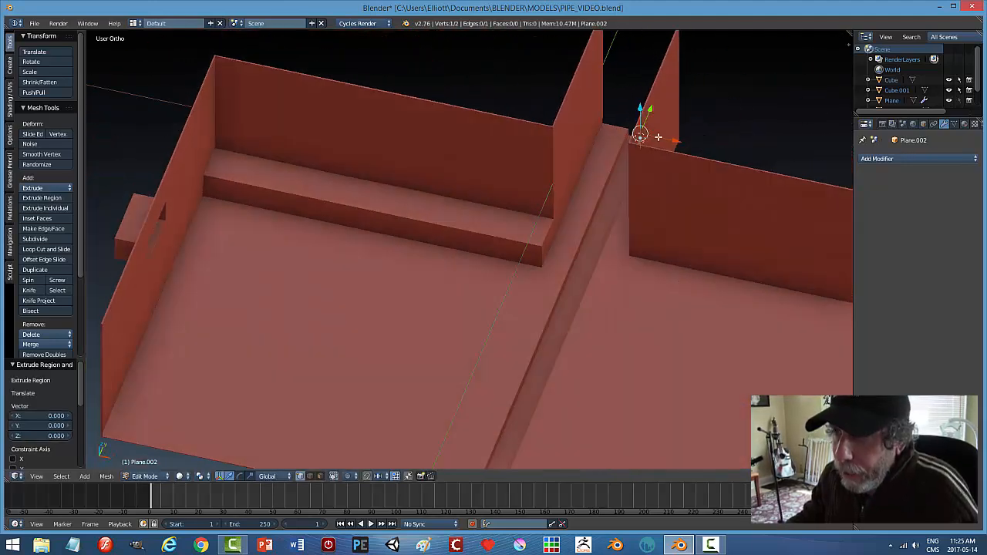
left_click_drag(650, 110, 604, 236)
middle_click_drag(625, 240, 635, 200)
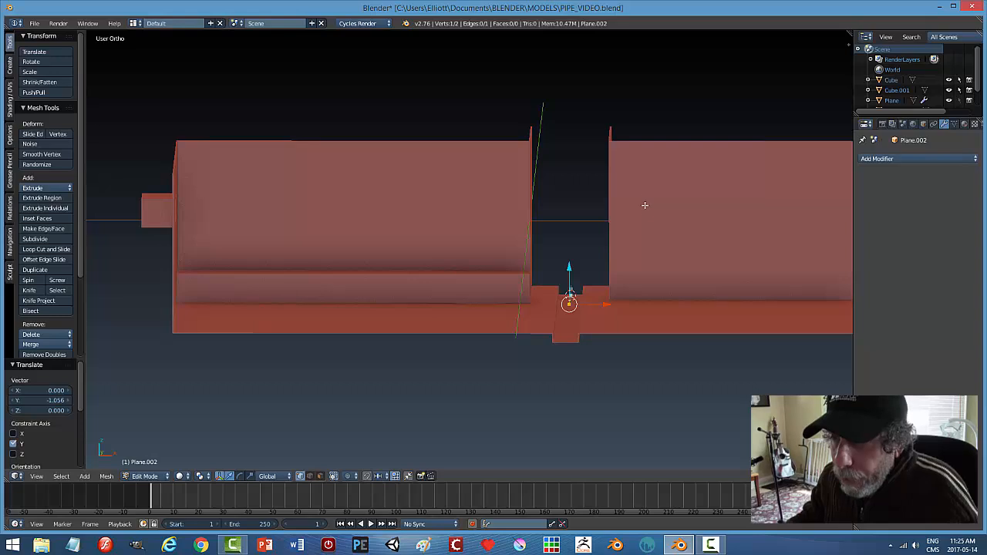
- Extrude the end vertex about 0.044 in negative X, then up on Z to clear the side of the channel
key("e")
right_click(609, 304)
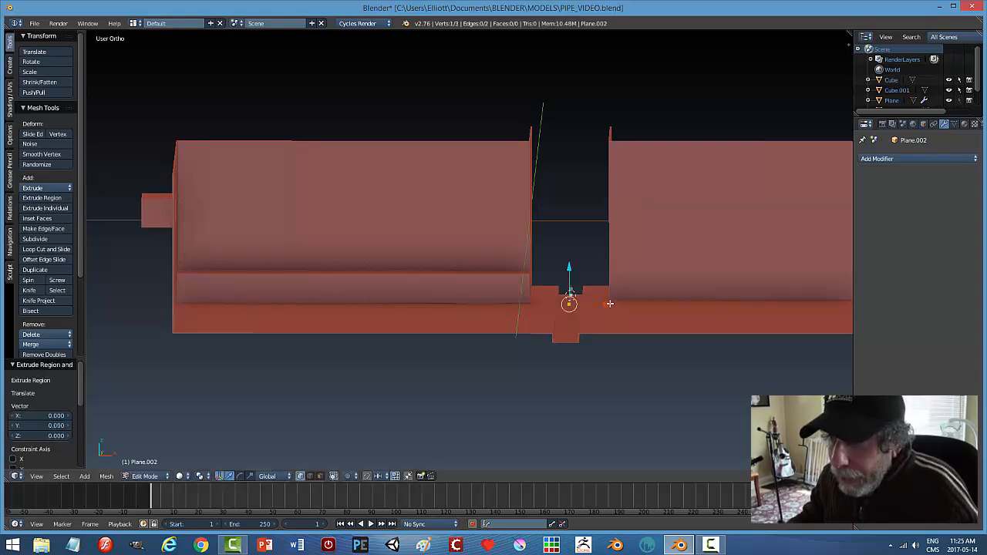
left_click_drag(599, 303, 592, 302)
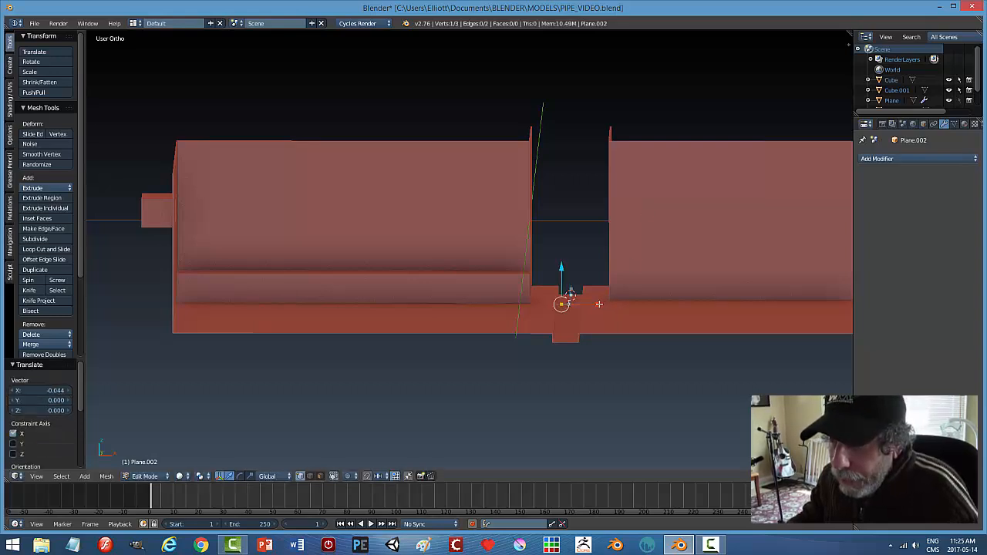
middle_click_drag(604, 282, 604, 264)
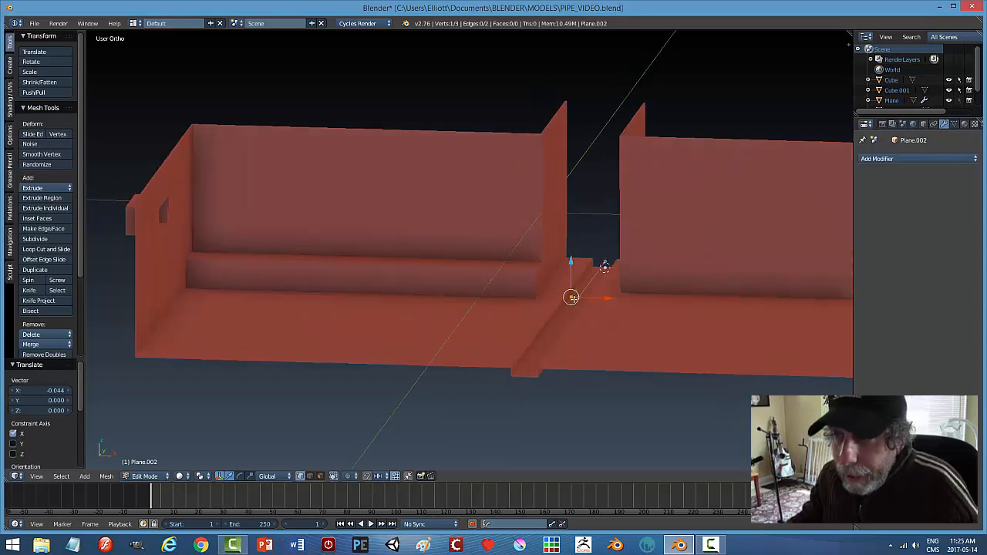
key("e")
key("z")
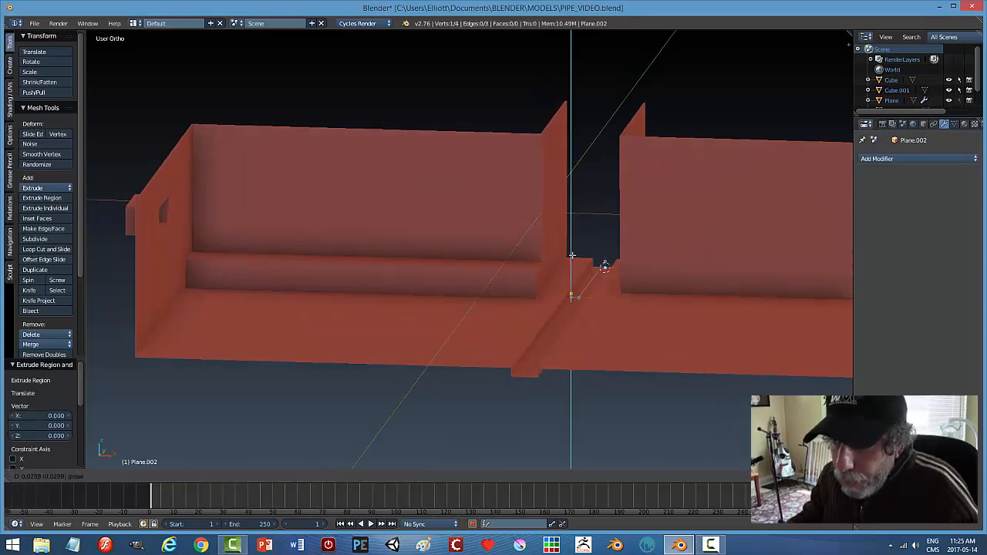
left_click(570, 250)
middle_click_drag(617, 271, 624, 310)
- Extrude the end vertex about 0.16 in negative X to the end of the ledge and fine-tune its X position
key("e")
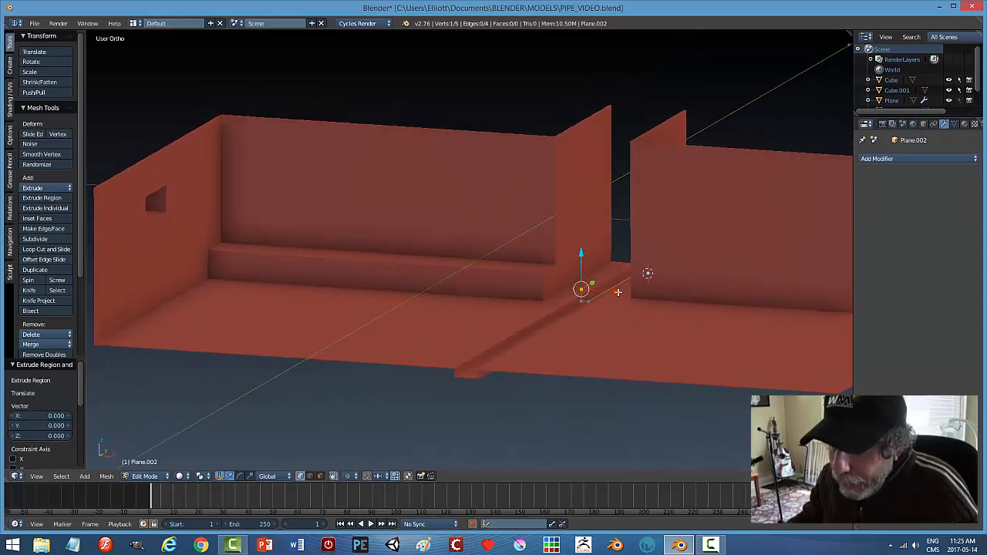
key("x")
left_click(590, 292)
middle_click_drag(587, 291, 594, 353)
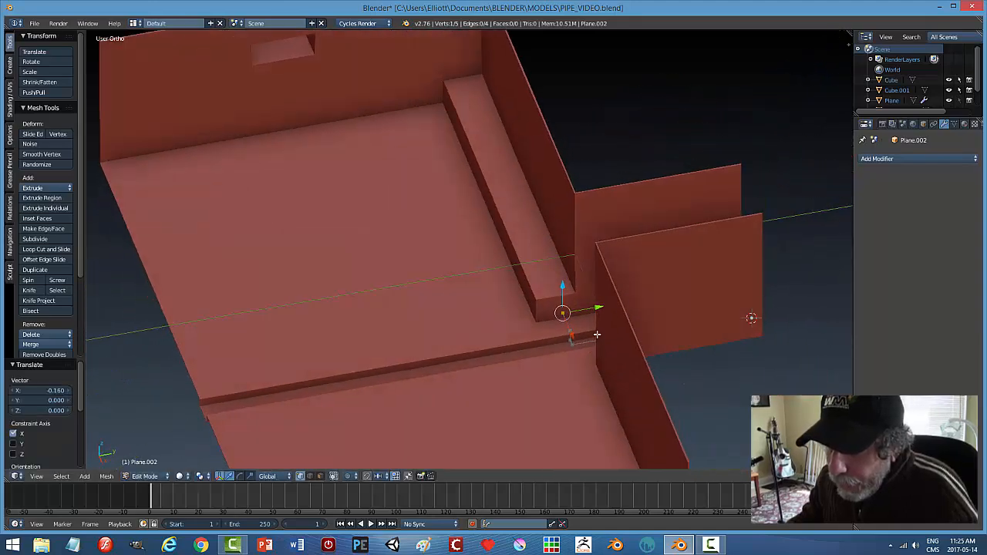
key("g")
key("x")
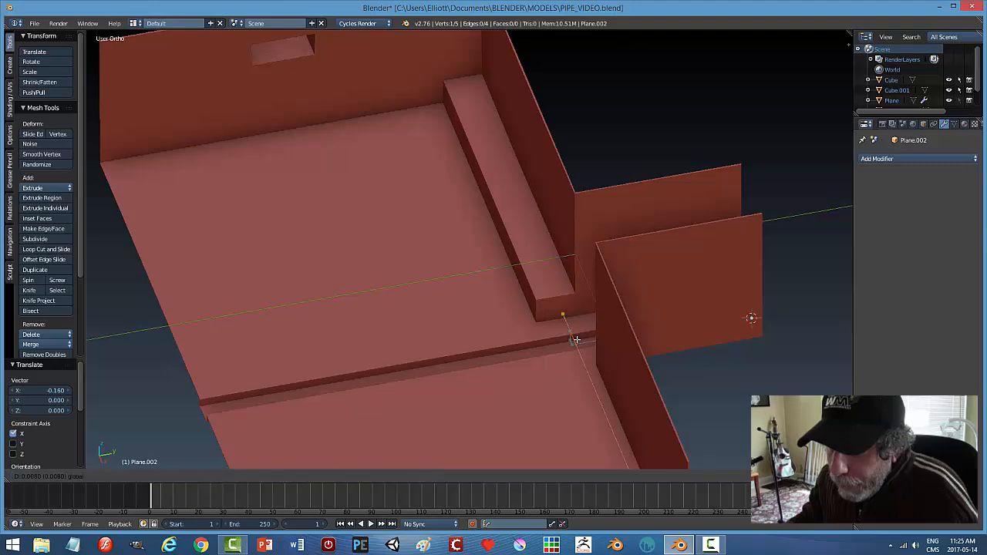
left_click(587, 334)
- Extrude the end vertex about 0.168 up on Z to just above the ledge
key("e")
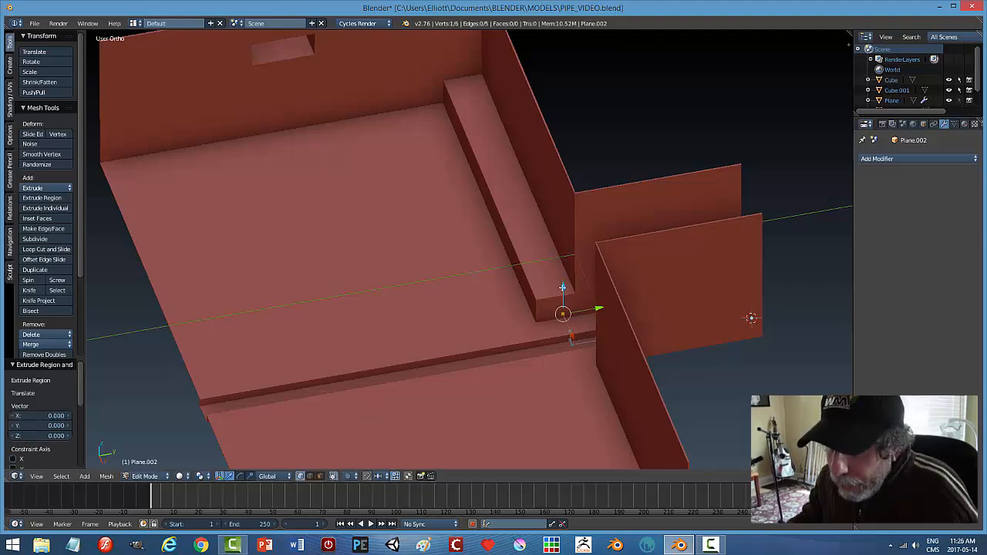
key("z")
left_click(566, 276)
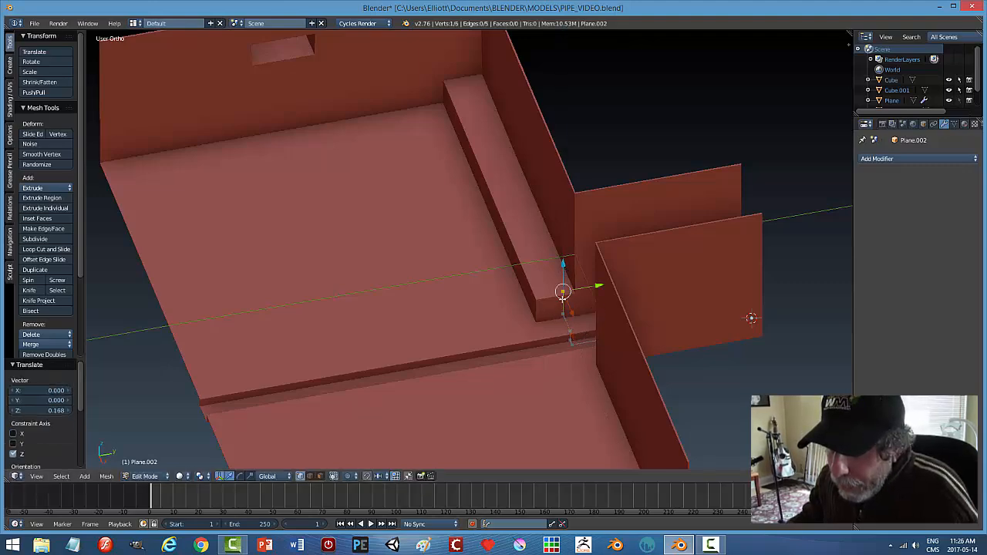
middle_click_drag(597, 287, 641, 260)
- Extrude the end vertex about 1.982 in negative X along the top of the ledge to the far side wall
key("e")
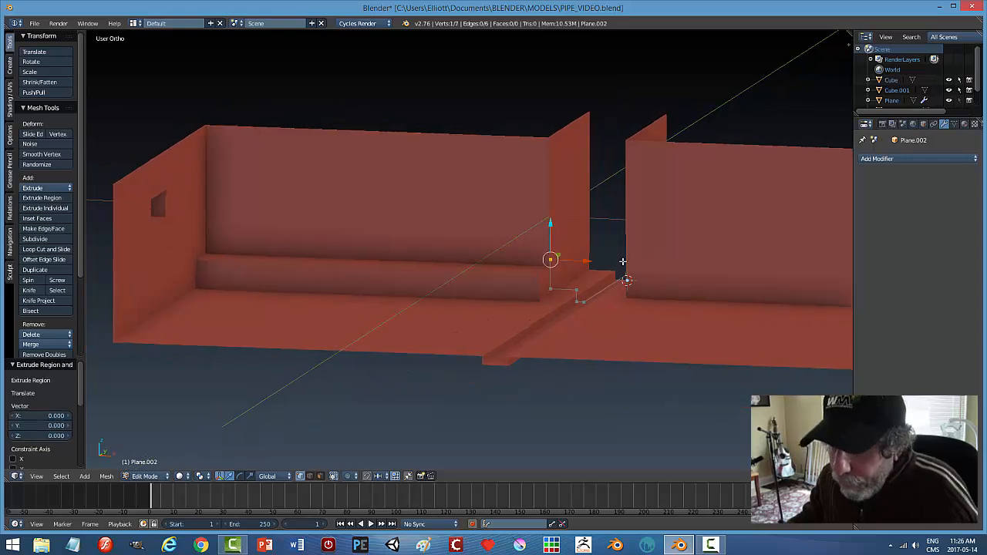
key("x")
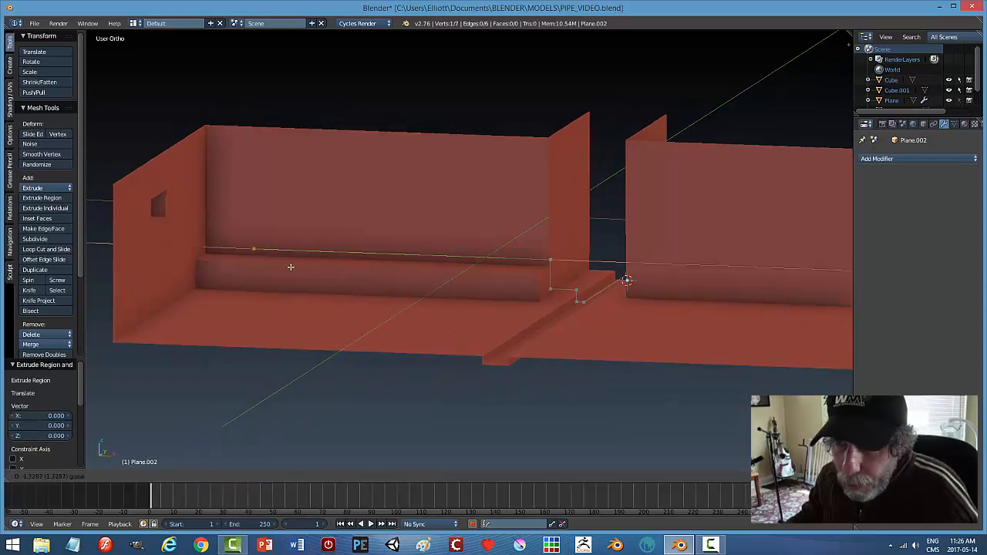
left_click(247, 273)
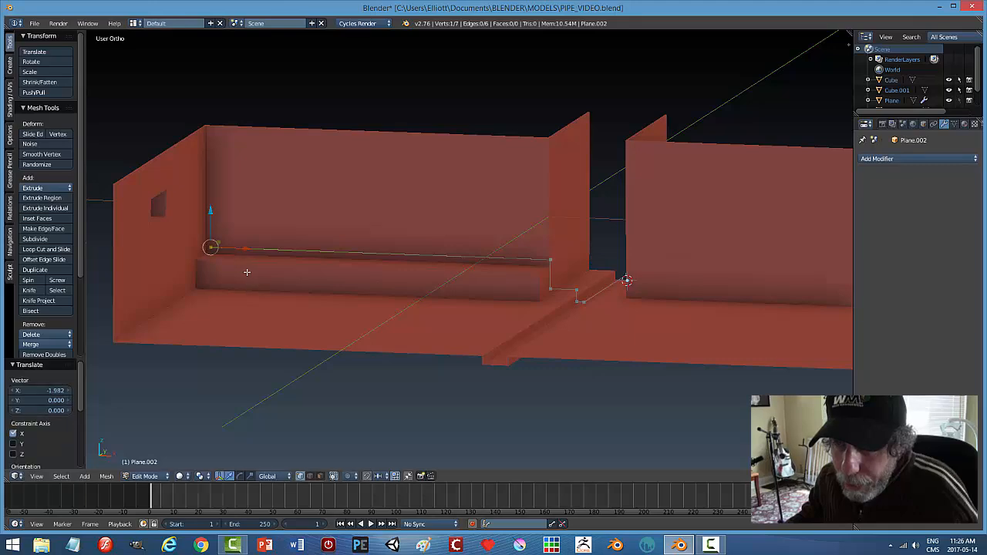
middle_click_drag(328, 240, 273, 243)
middle_click_drag(392, 232, 368, 236)
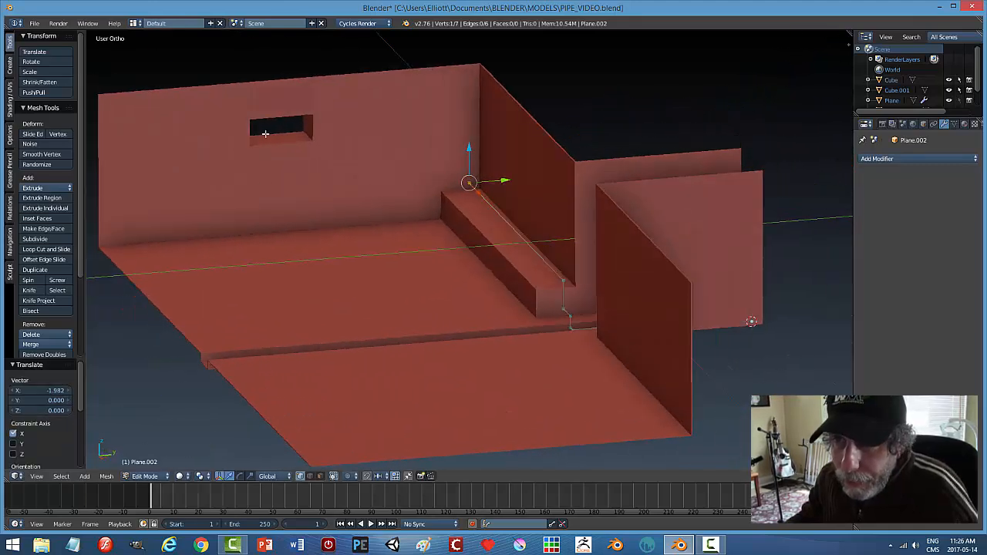
- Extrude the path in negative Y across the ledge's top, then down on Z in front of it toward the floor
key("e")
right_click(481, 222)
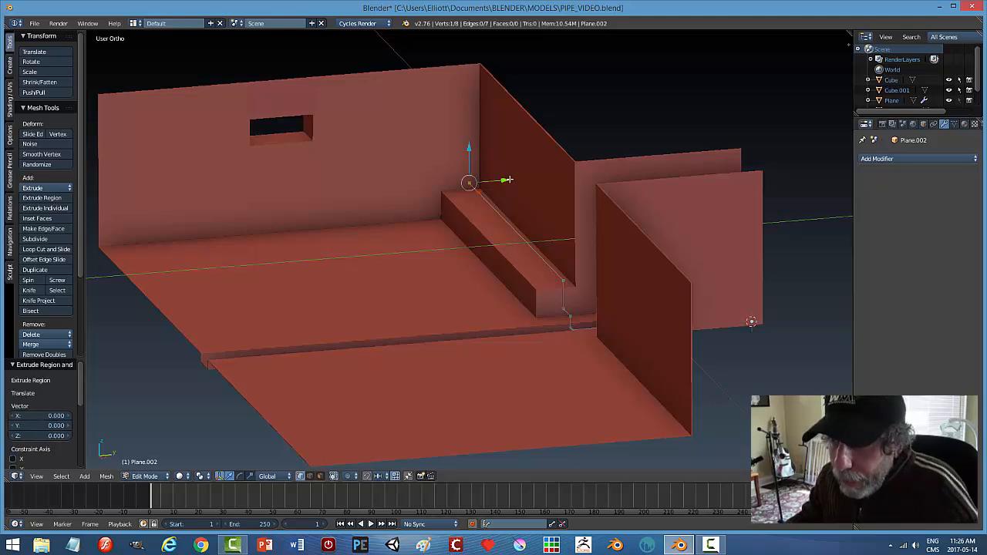
left_click_drag(504, 180, 475, 194)
middle_click_drag(461, 212, 441, 209)
key("e")
right_click(482, 216)
left_click_drag(492, 165, 494, 198)
- Extrude the end vertex in negative Y along the base of the side wall to below the wall opening
key("e")
right_click(567, 253)
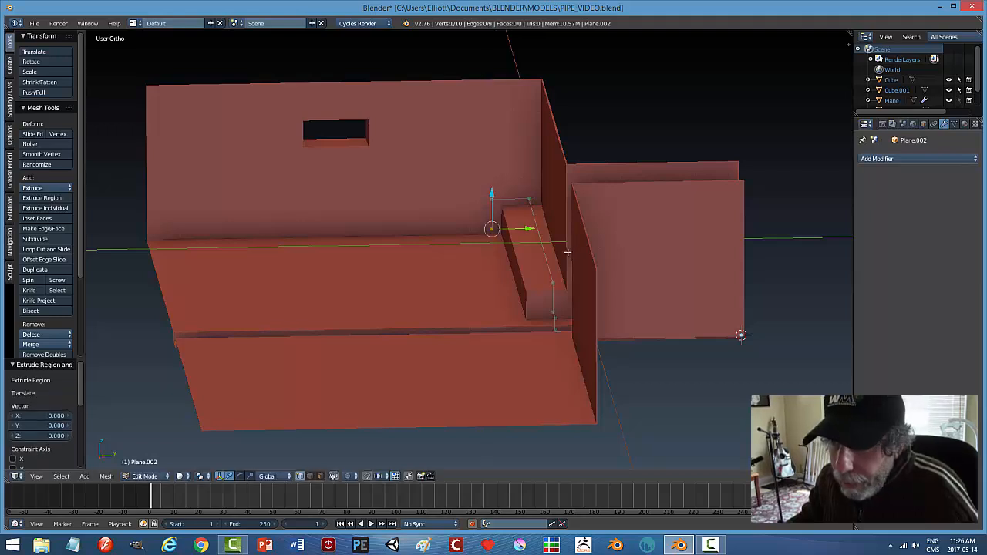
left_click_drag(532, 230, 375, 244)
middle_click_drag(375, 245, 158, 304)
- Extrude the path about 0.542 up on Z to the wall opening, then about 0.519 in negative X out through it
key("e")
right_click(156, 310)
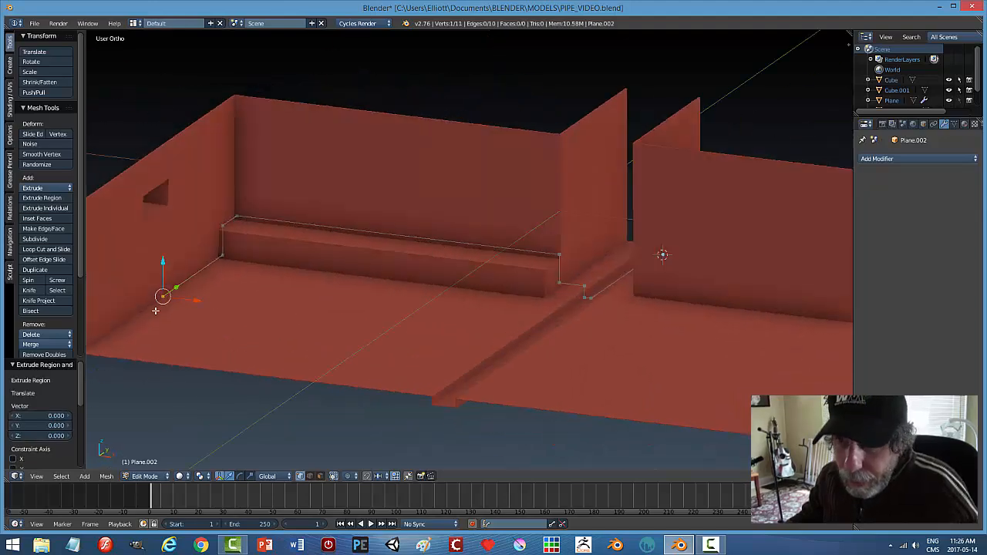
left_click_drag(165, 261, 162, 169)
middle_click_drag(203, 192, 213, 220)
key("e")
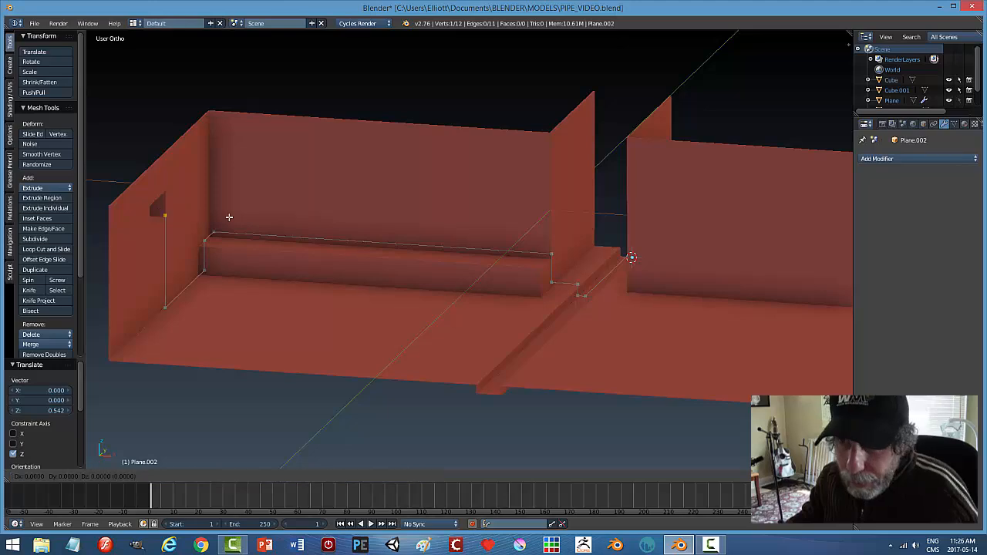
right_click(209, 220)
left_click_drag(205, 219, 115, 216)
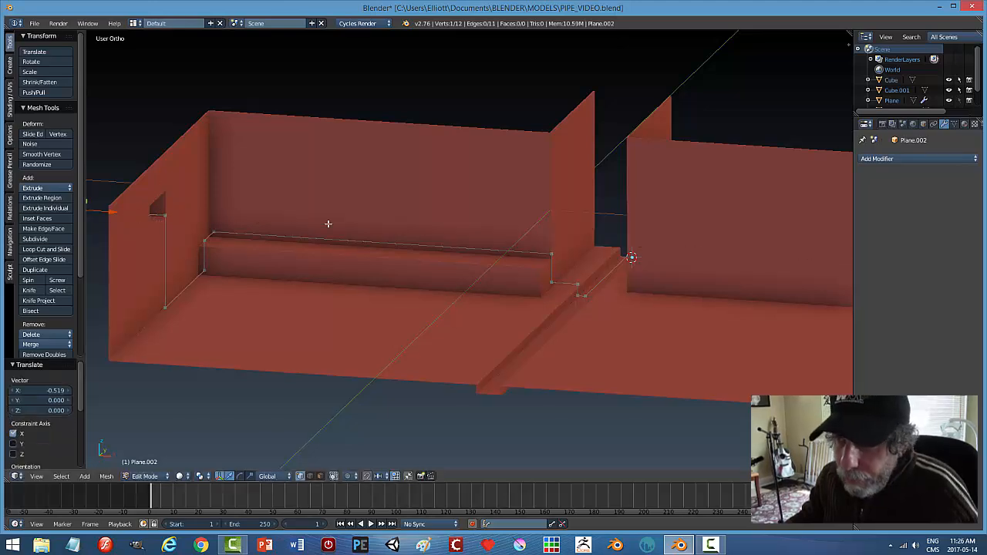
- Bevel all vertices of the pipe path with Vertex Only on, 5 segments and an amount of 0.040
key("a")
middle_click_drag(619, 267, 628, 299)
key("a")
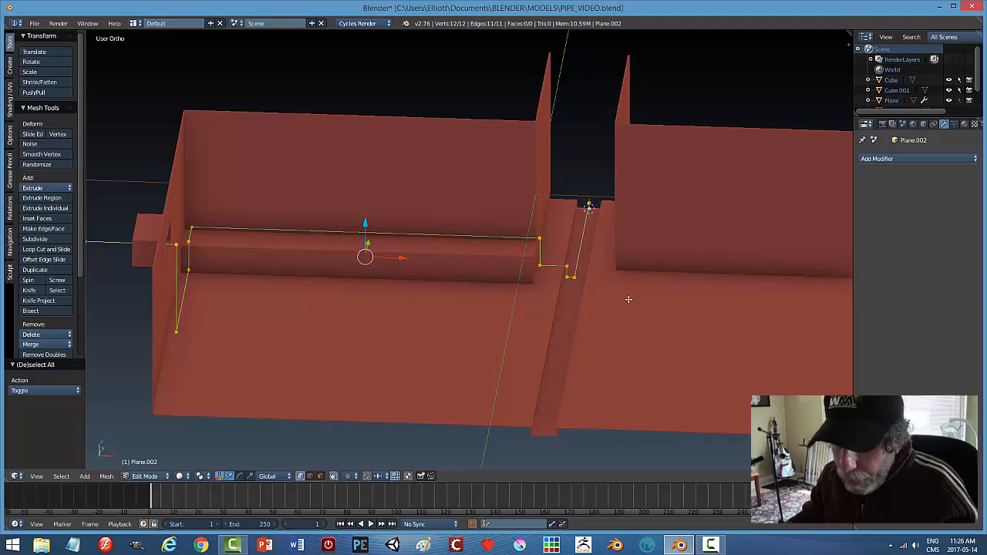
key("ctrl+b")
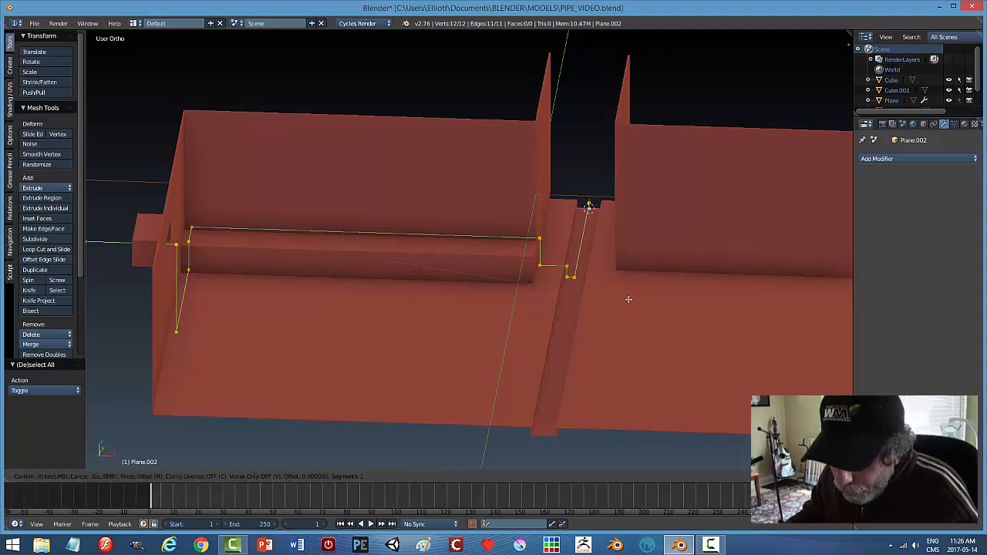
key("Return")
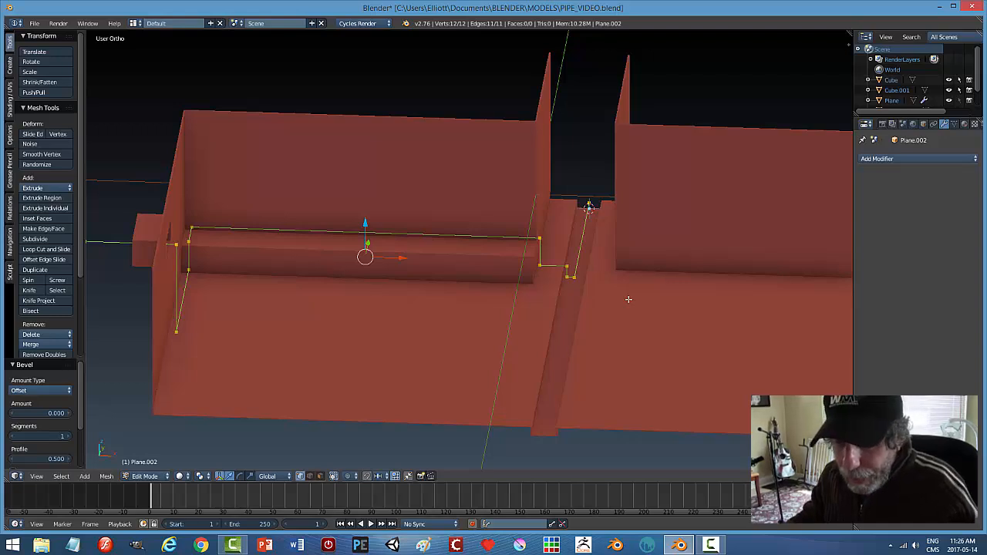
key("F6")
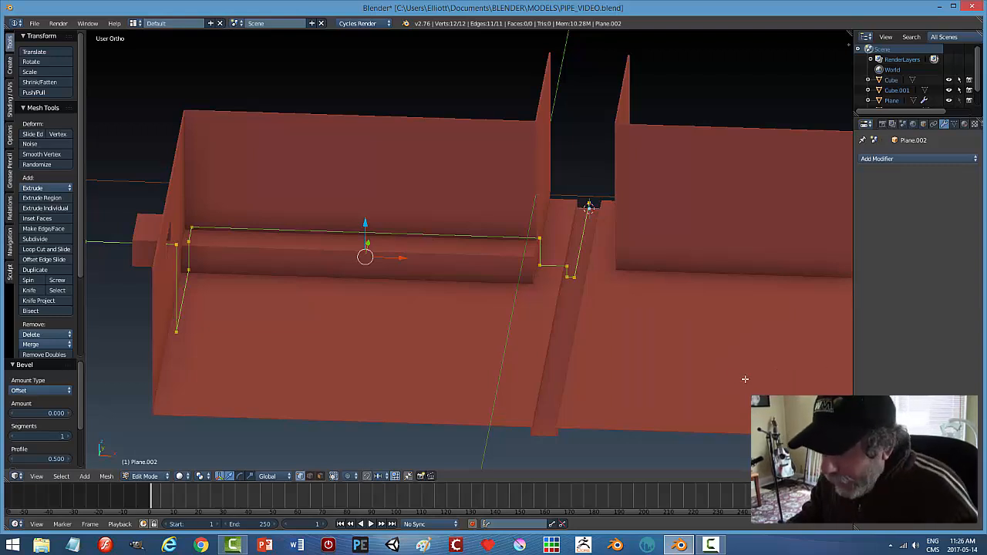
key("F6")
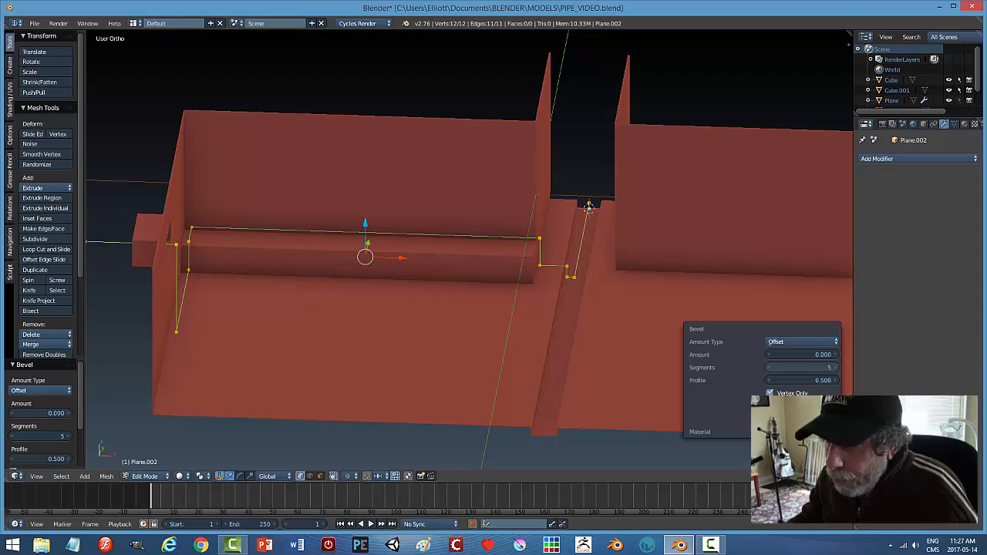
mouse_move(827, 355)
left_mouse_down()
mouse_move(865, 355)
mouse_move(830, 355)
mouse_move(843, 355)
left_mouse_up()
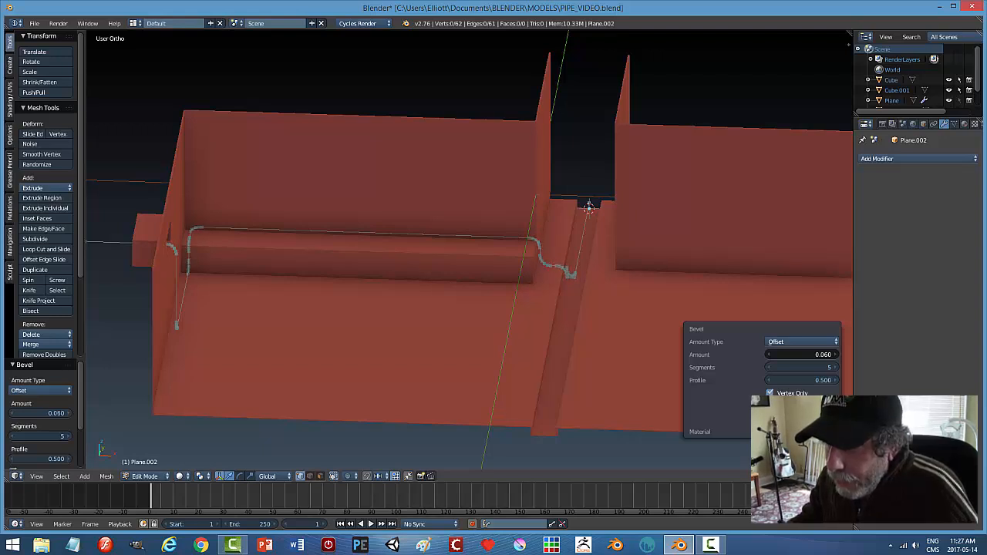
left_click_drag(842, 355, 838, 355)
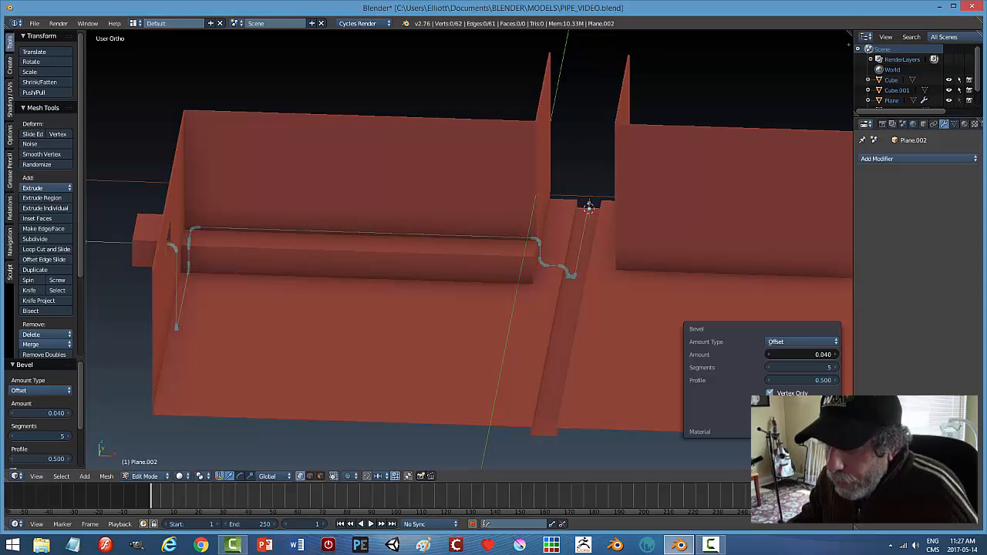
- Delete the outermost vertex of the overlapping spike where the path bends on the floor channel's bottom
scroll(661, 309, "up", 6)
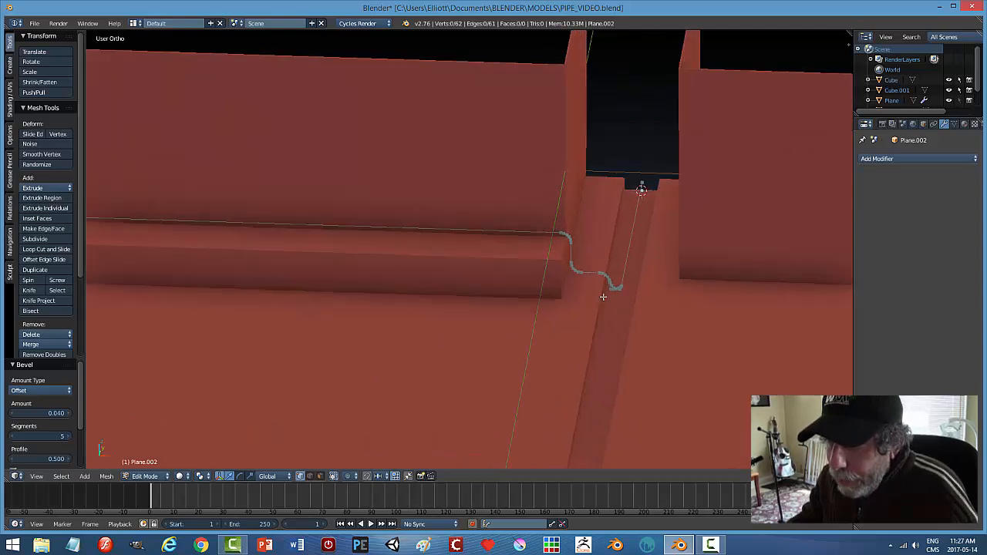
scroll(610, 324, "up", 3)
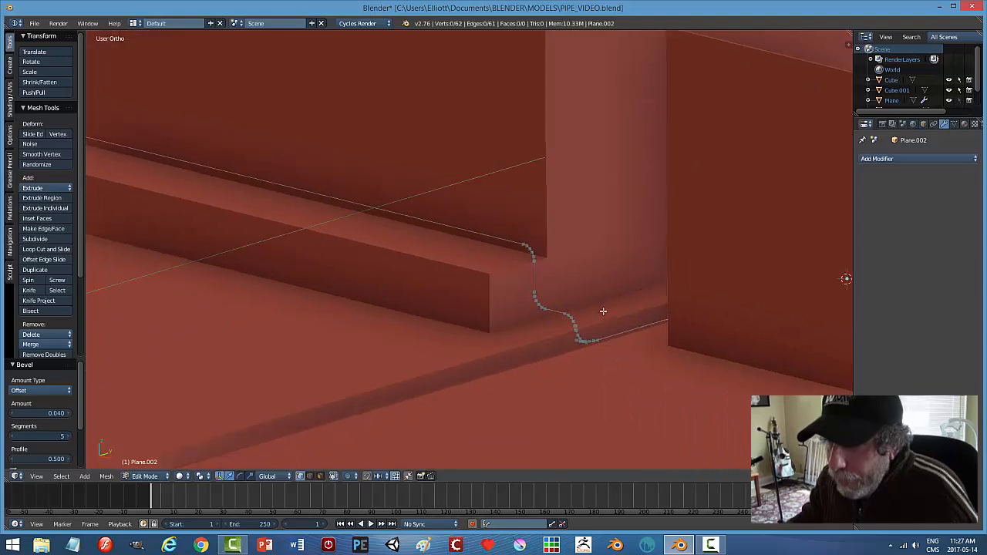
scroll(532, 297, "up", 4)
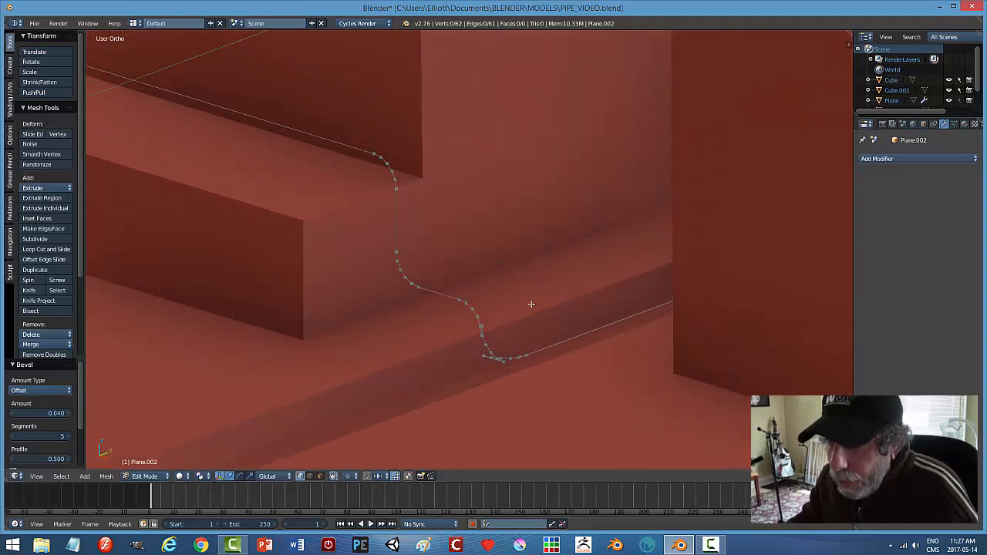
scroll(547, 306, "up", 5)
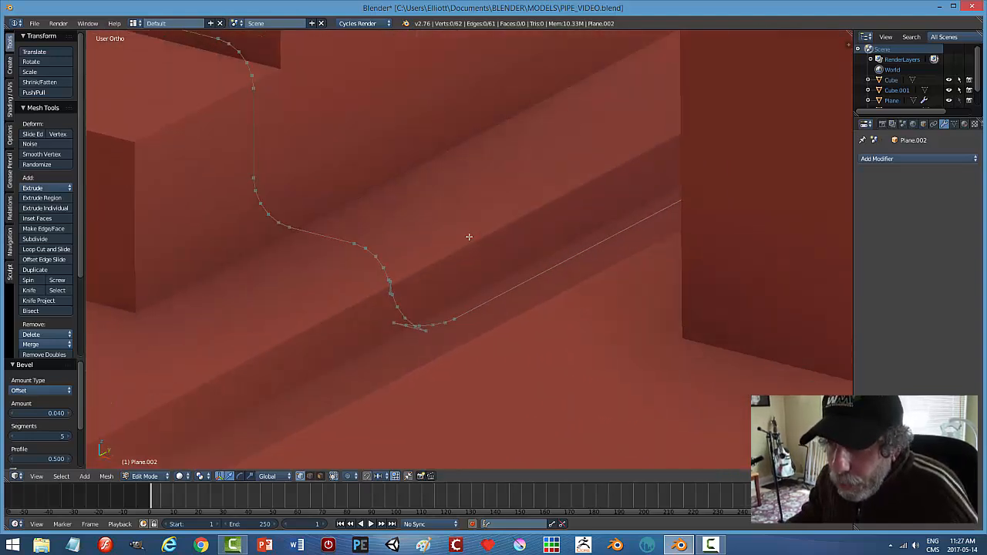
right_click(357, 317)
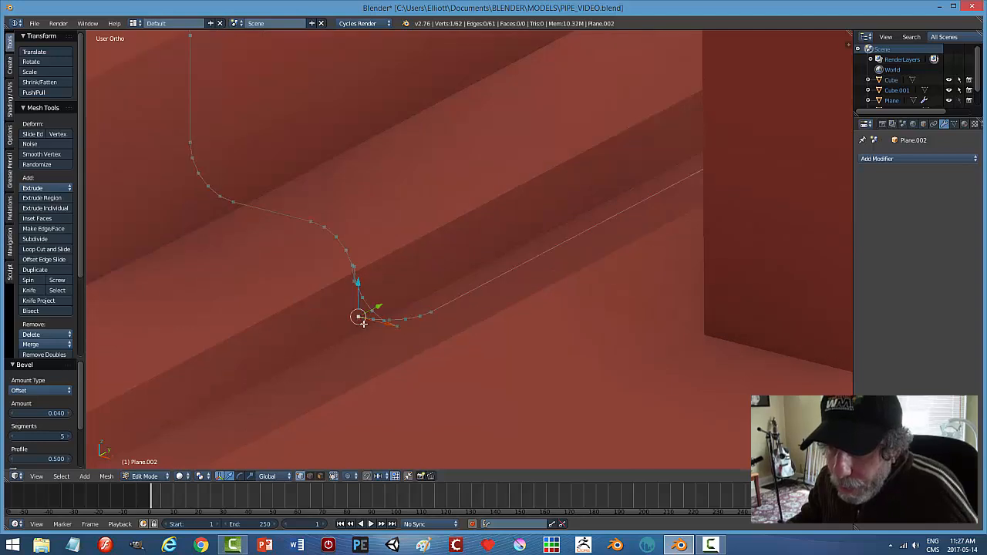
scroll(492, 314, "up", 2)
middle_click_drag(449, 296, 264, 203, "shift")
scroll(389, 258, "up", 1)
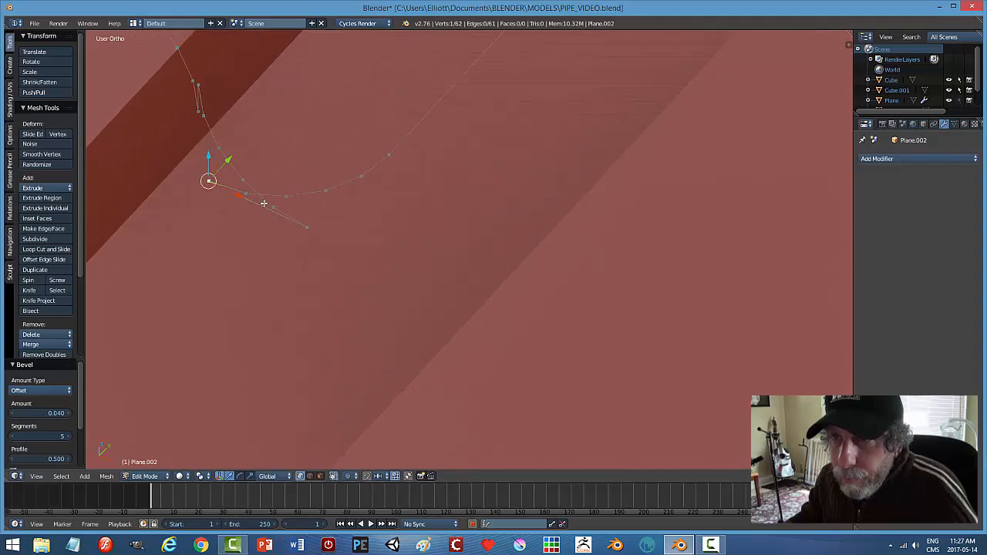
right_click(302, 227)
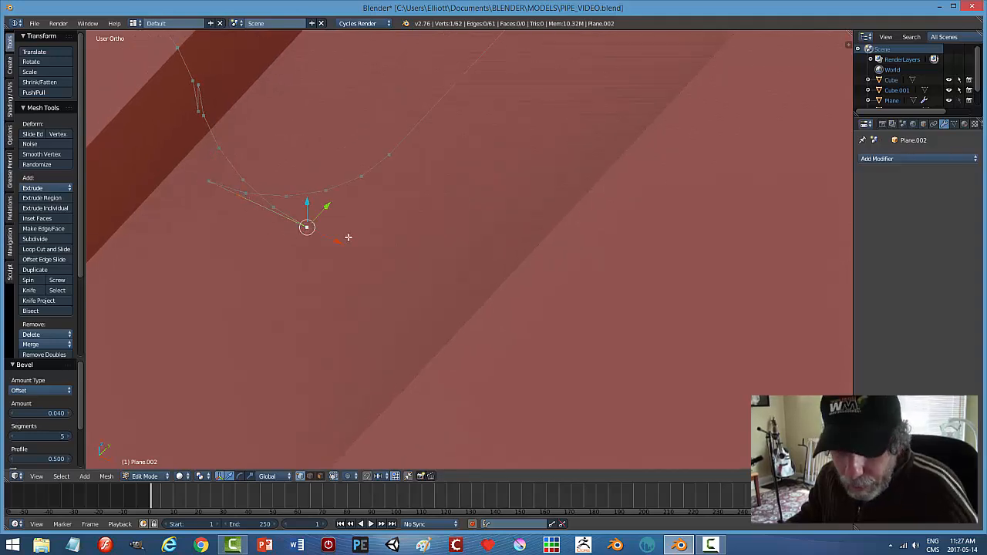
key("x")
left_click(348, 237)
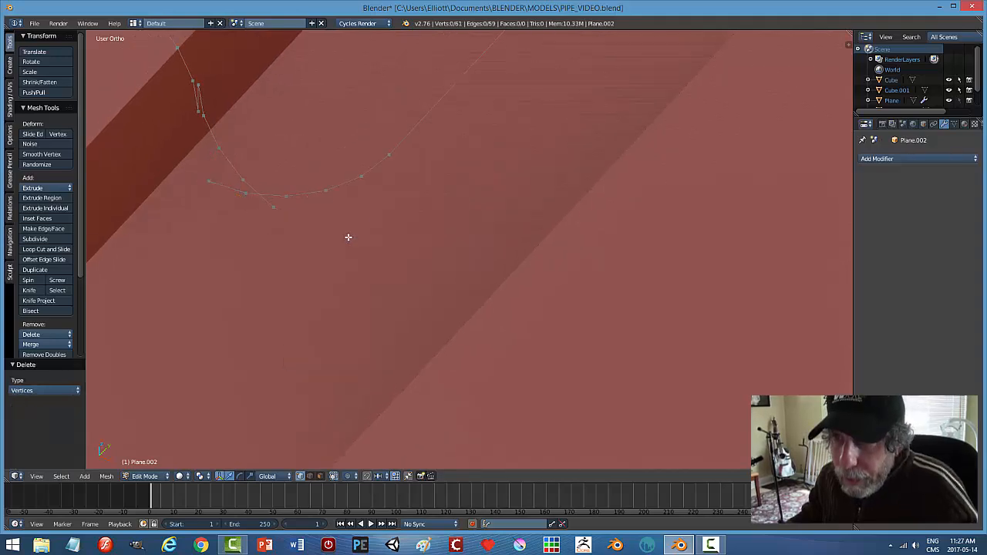
- Delete the three remaining crossing vertices at the bend on the channel's bottom
right_click(210, 182)
key("x")
left_click(239, 206)
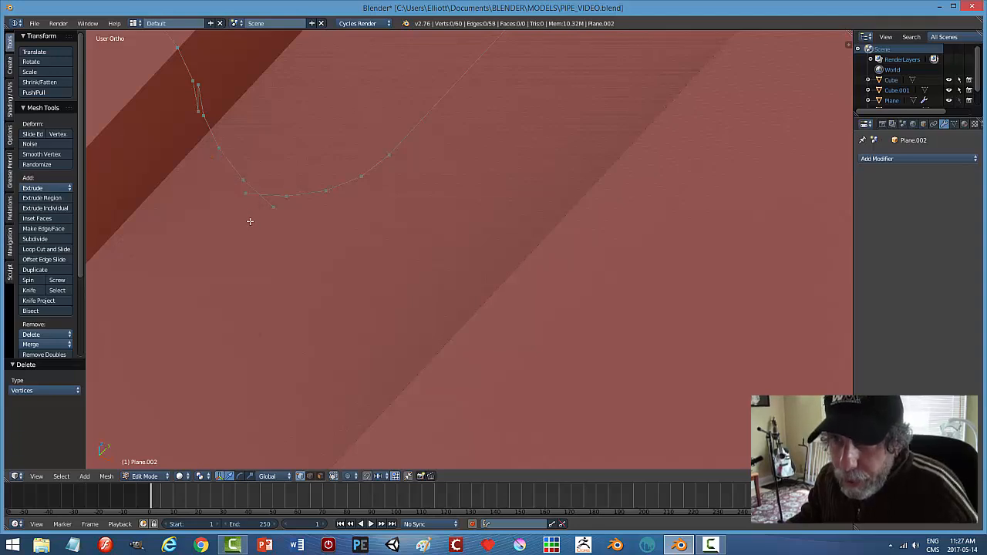
right_click(247, 193)
key("x")
left_click(245, 194)
right_click(285, 196)
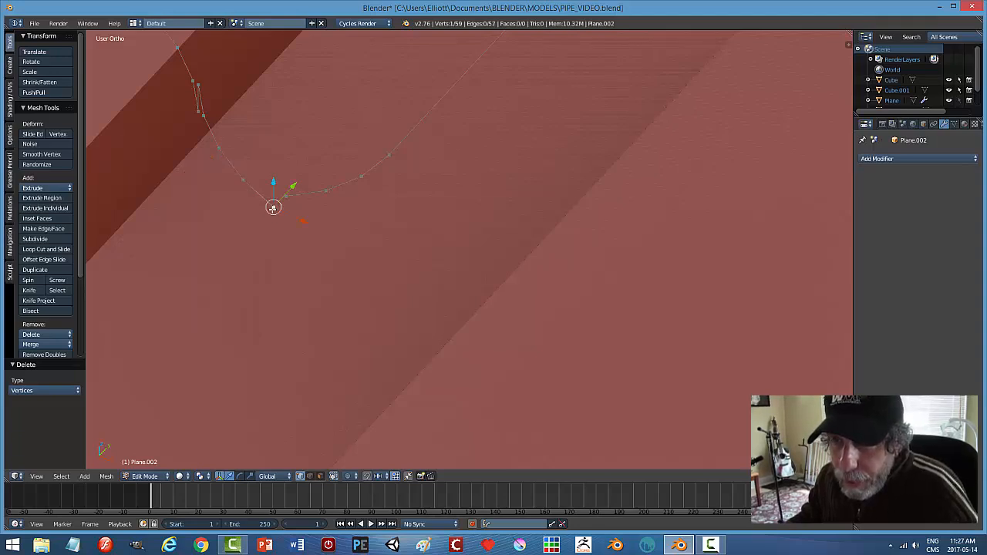
key("x")
left_click(286, 201)
- Close the gap in the bend on the channel's bottom with an edge between its two open end vertices
right_click(242, 180, "shift")
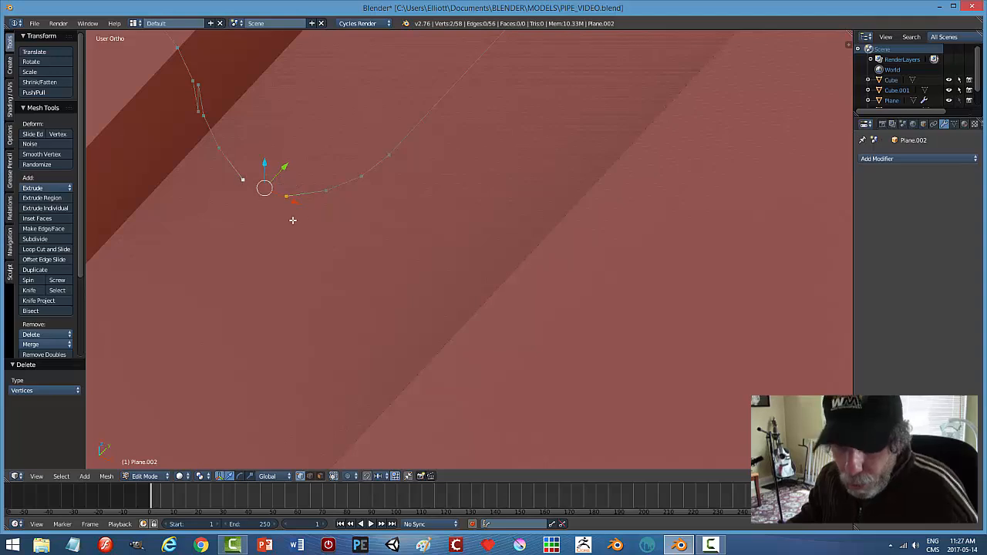
key("f")
key("a")
- Delete the two overlapping vertices where the path runs down the channel's side wall
middle_click_drag(339, 235, 360, 210)
right_click(145, 196)
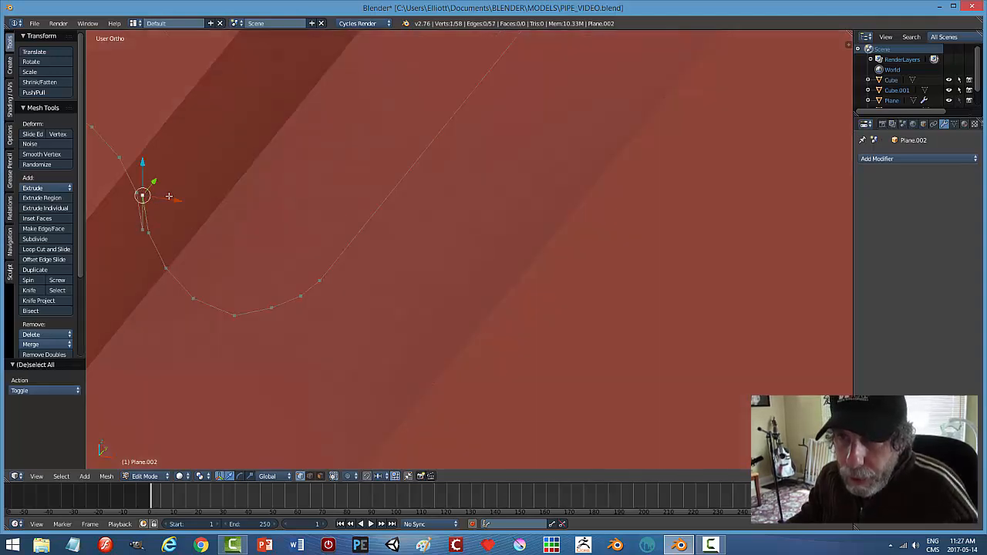
key("x")
left_click(186, 201)
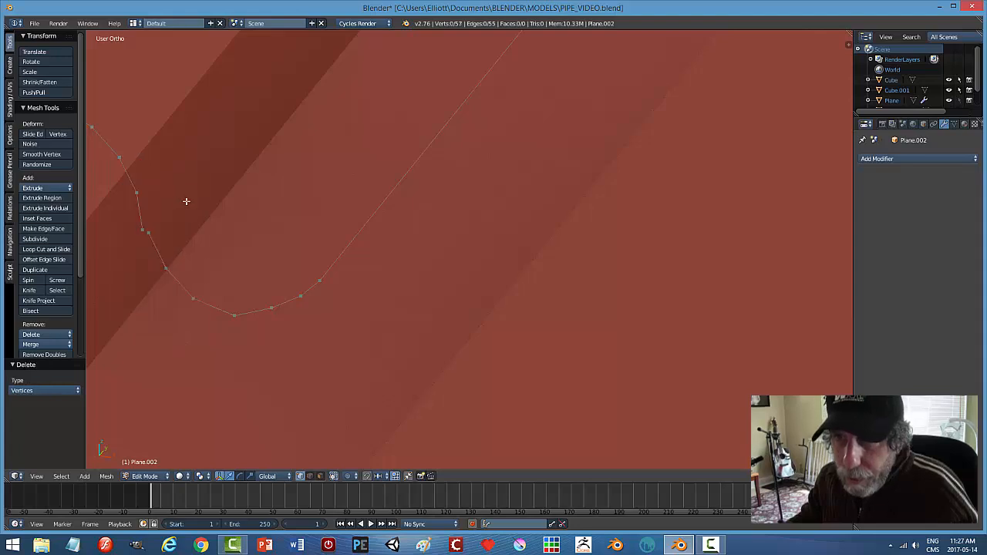
right_click(142, 231)
key("x")
left_click(142, 230)
- Connect the two open end vertices on the channel's side wall with an edge
right_click(148, 233)
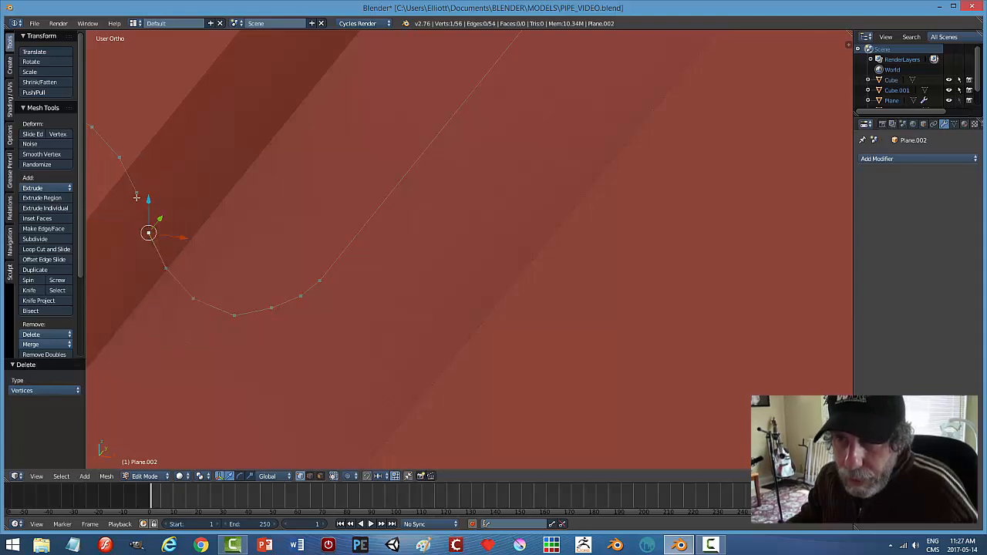
right_click(138, 196, "shift")
key("f")
key("a")
- Delete the extra vertex between the bend and the straight channel run, and bridge the gap with an edge
middle_click_drag(249, 220, 399, 267)
right_click(439, 247)
key("x")
left_click(439, 246)
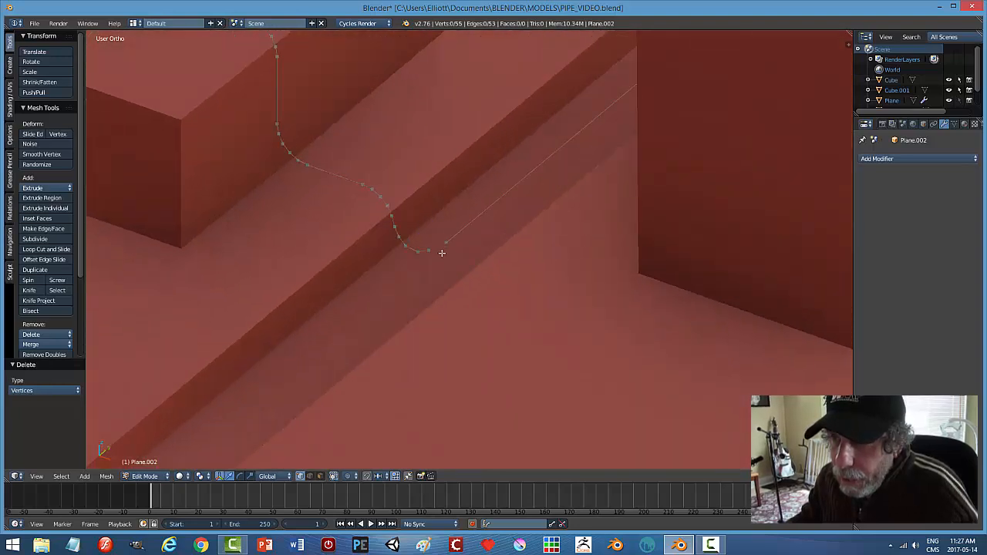
right_click(417, 251)
right_click(444, 245)
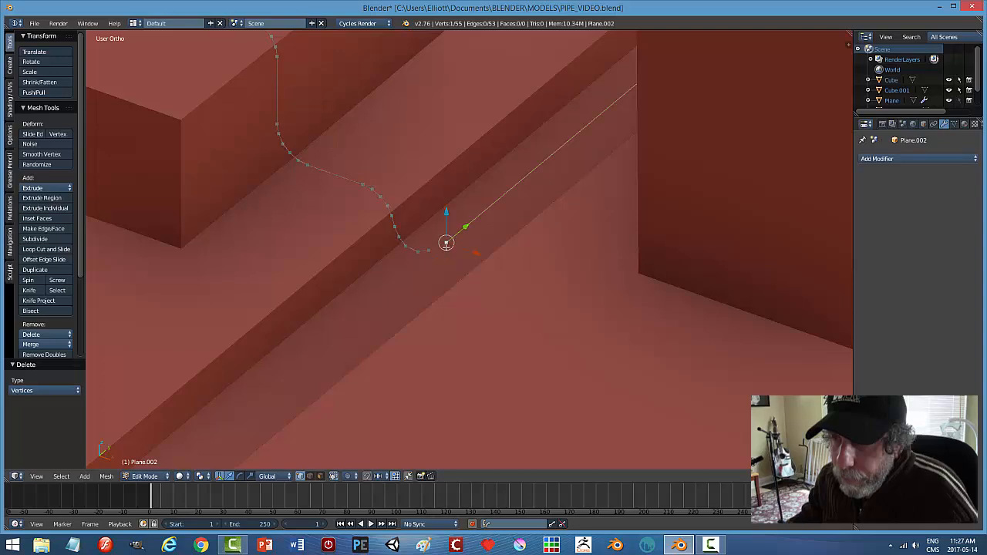
right_click(427, 251, "shift")
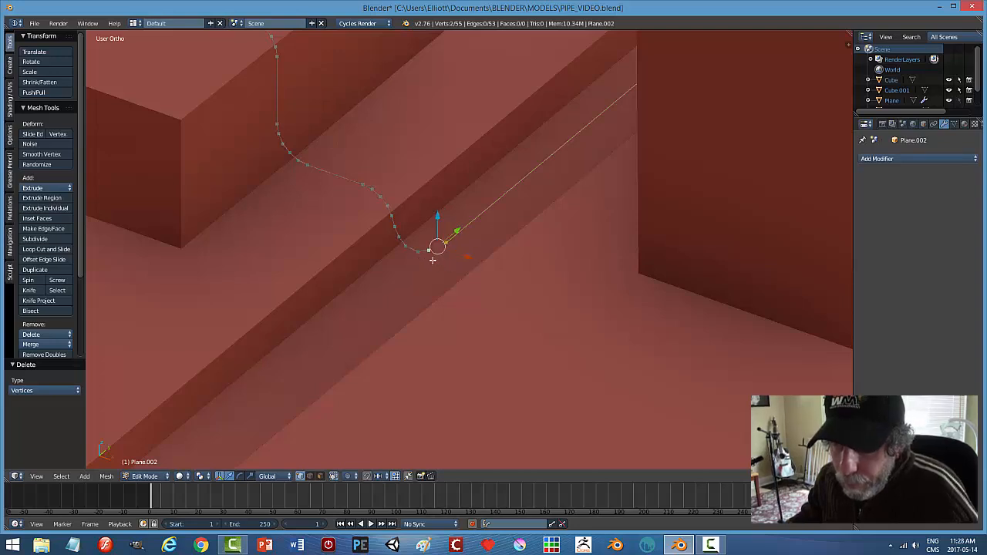
key("f")
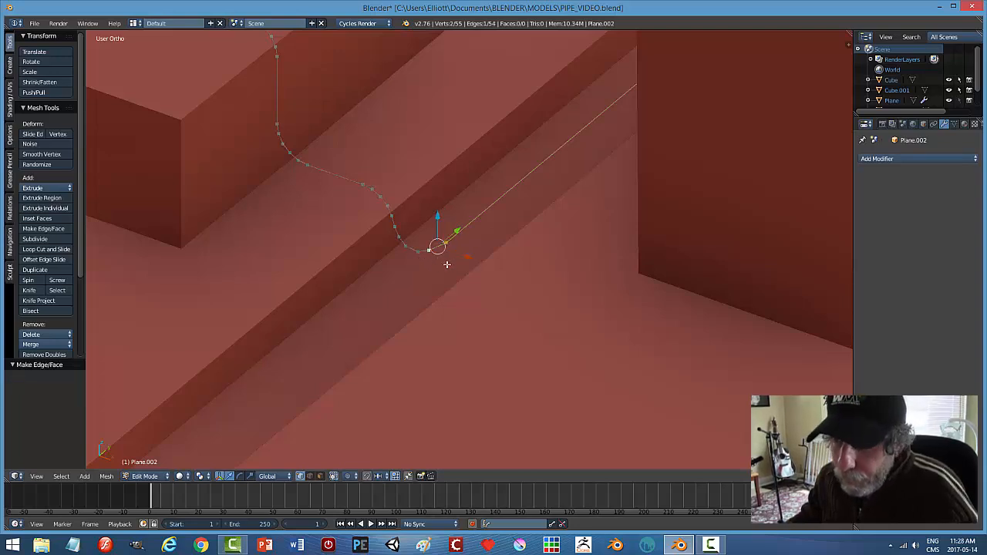
key("a")
- Return to Object Mode and convert the pipe path from a mesh to a curve
scroll(448, 266, "down", 6)
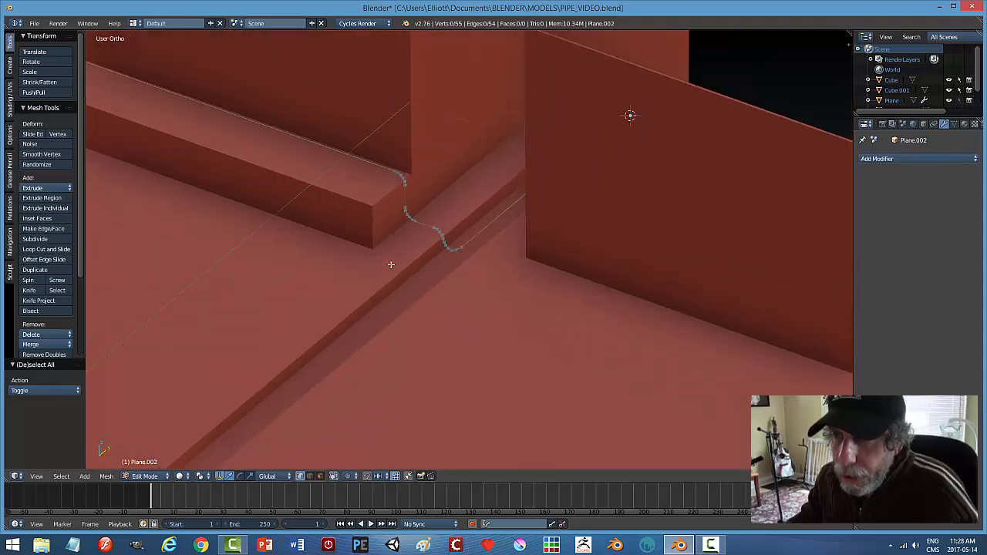
middle_click_drag(391, 264, 410, 260)
key("Tab")
left_click(345, 251)
scroll(381, 255, "down", 5)
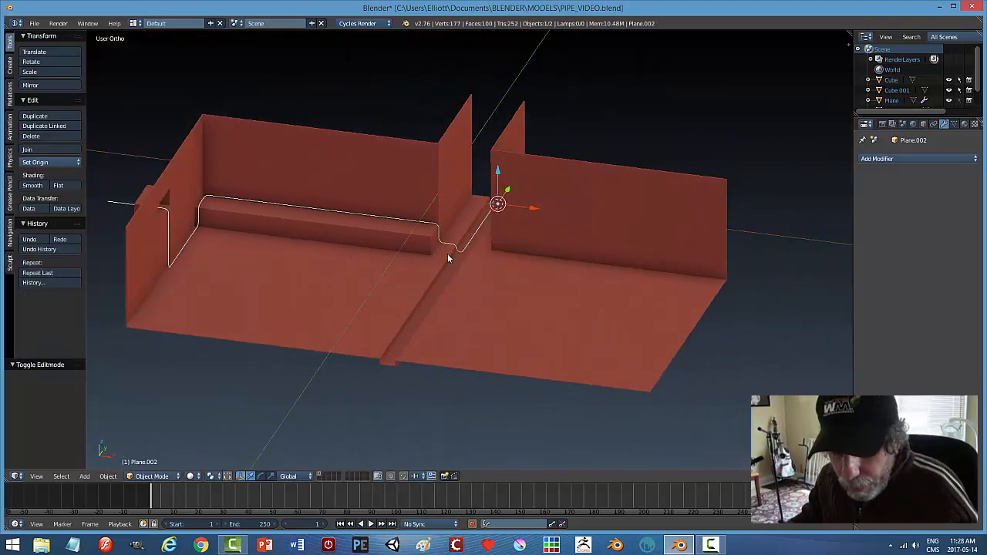
key("alt+c")
left_click(448, 257)
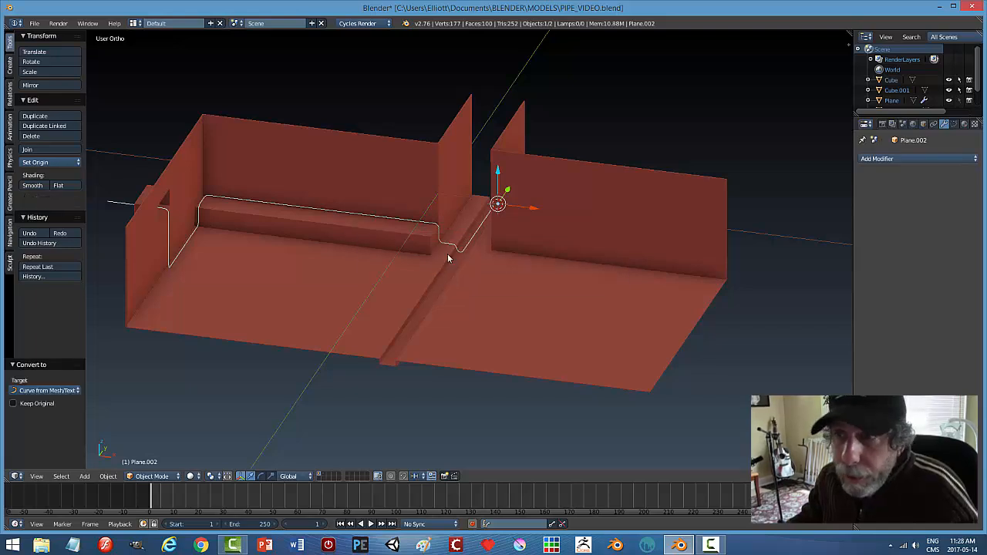
- Set the pipe curve's fill mode to Full in its shape settings
left_click(955, 125)
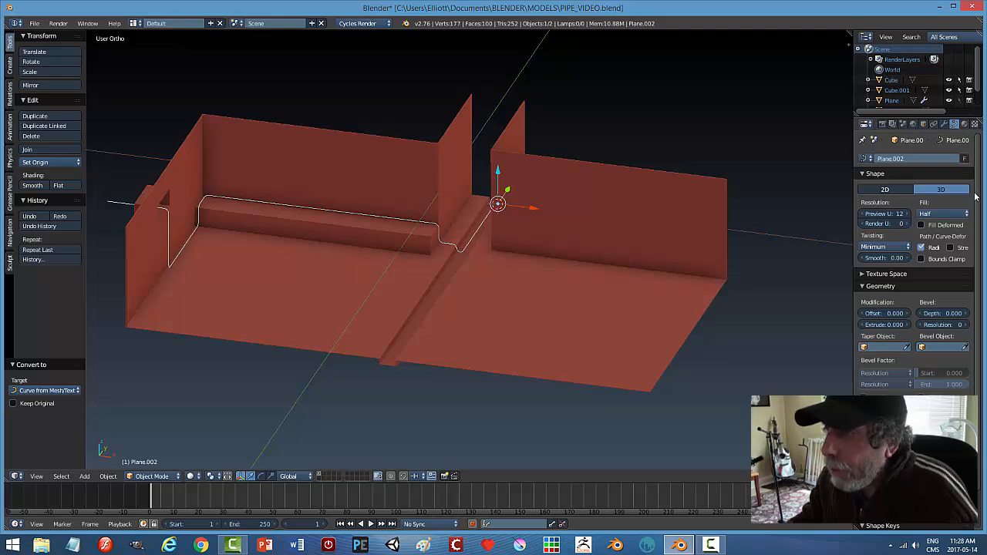
left_click(928, 215)
left_click(925, 201)
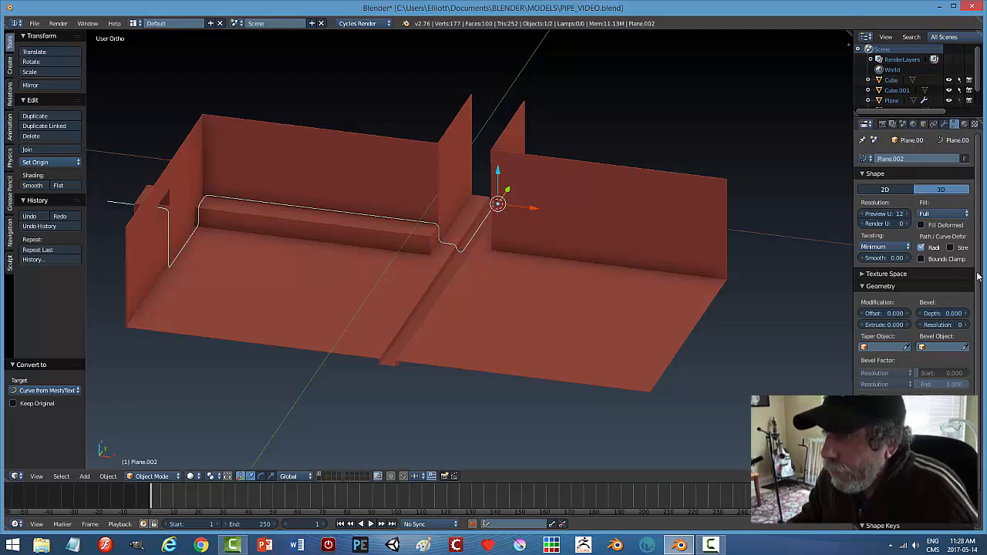
- Give the pipe curve a bevel depth of 0.030 and a bevel resolution of 3
left_click(946, 314)
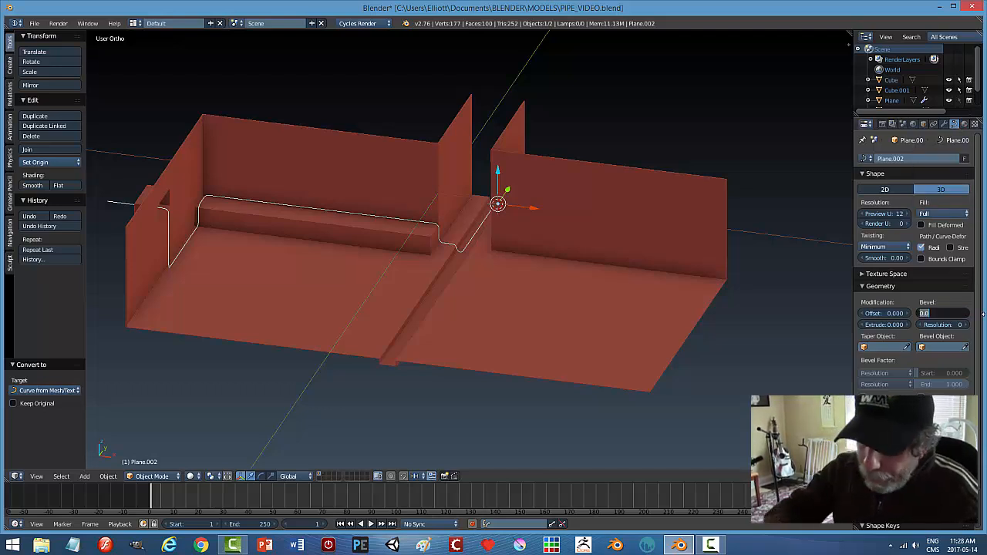
key("Return")
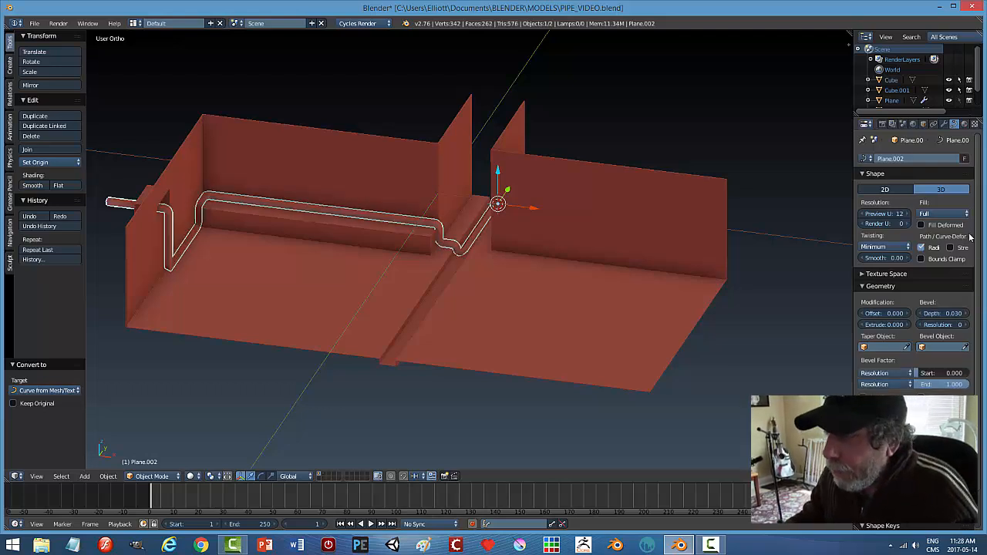
left_click(968, 325)
left_click(967, 325)
left_click(967, 325)
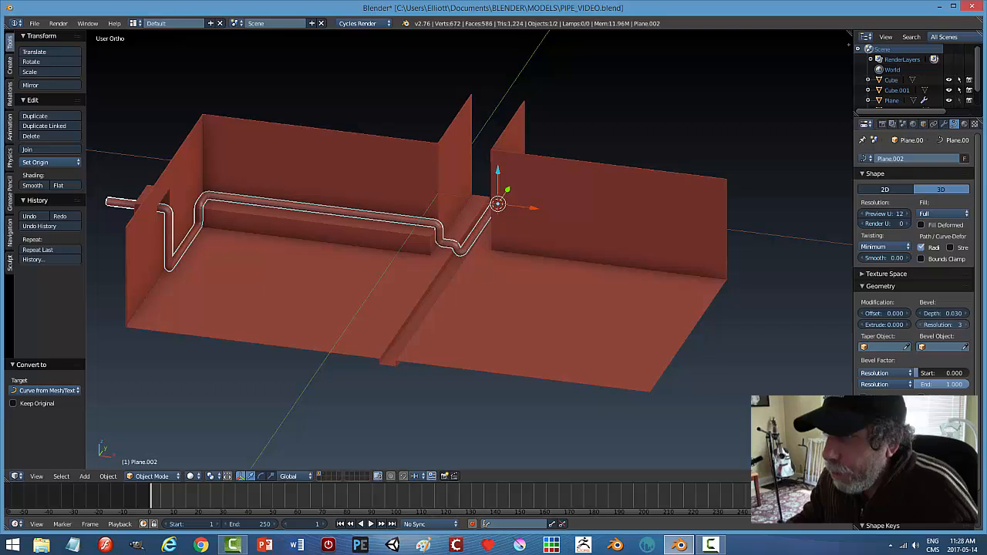
- Move the pipe about 0.012 along X to adjust its fit in the floor channel
mouse_move(555, 263)
middle_mouse_down()
mouse_move(577, 246)
mouse_move(570, 264)
middle_mouse_up()
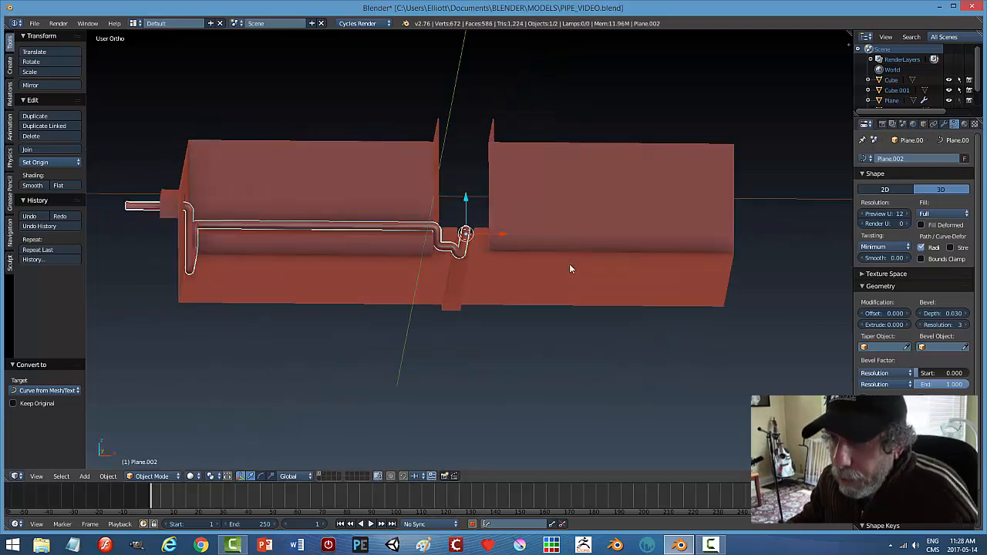
scroll(544, 267, "up", 3)
left_click_drag(500, 219, 503, 221)
middle_click_drag(490, 254, 258, 244)
scroll(239, 253, "down", 3)
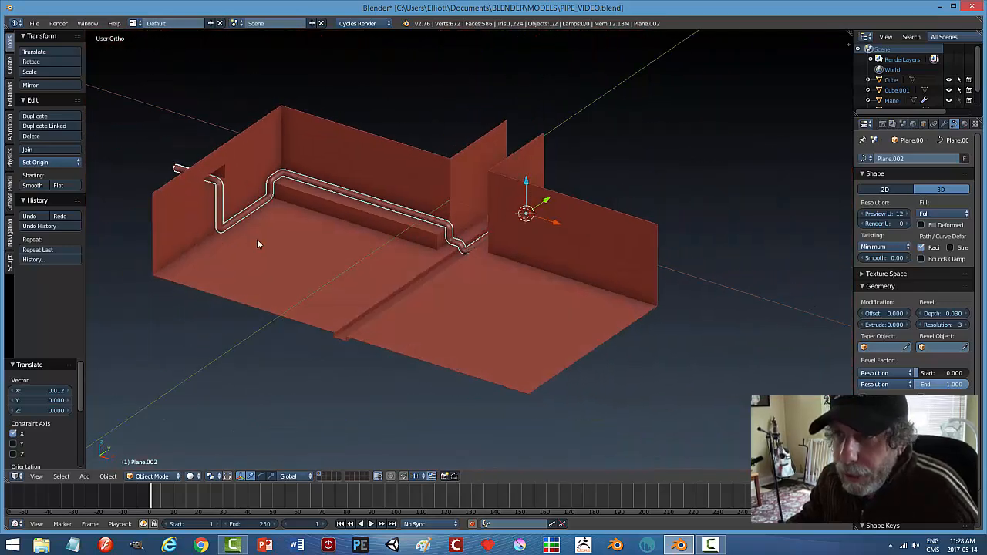
- Convert the pipe from a curve back to a mesh
middle_click_drag(557, 269, 590, 271)
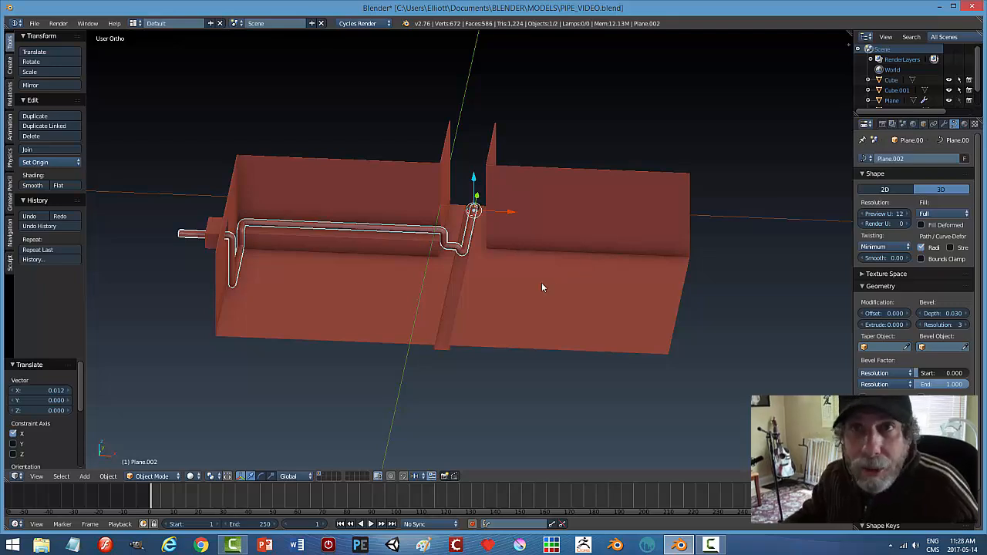
key("alt+c")
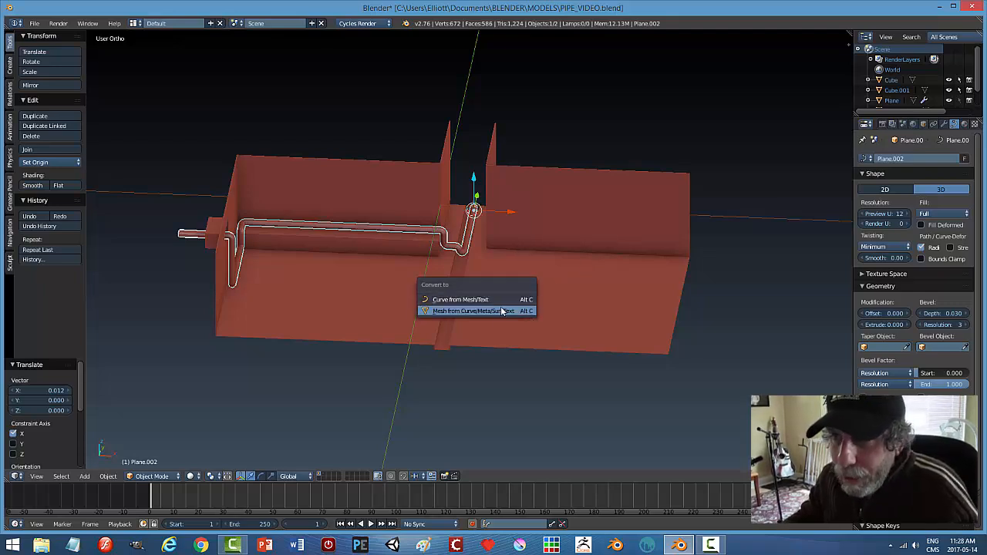
left_click(497, 311)
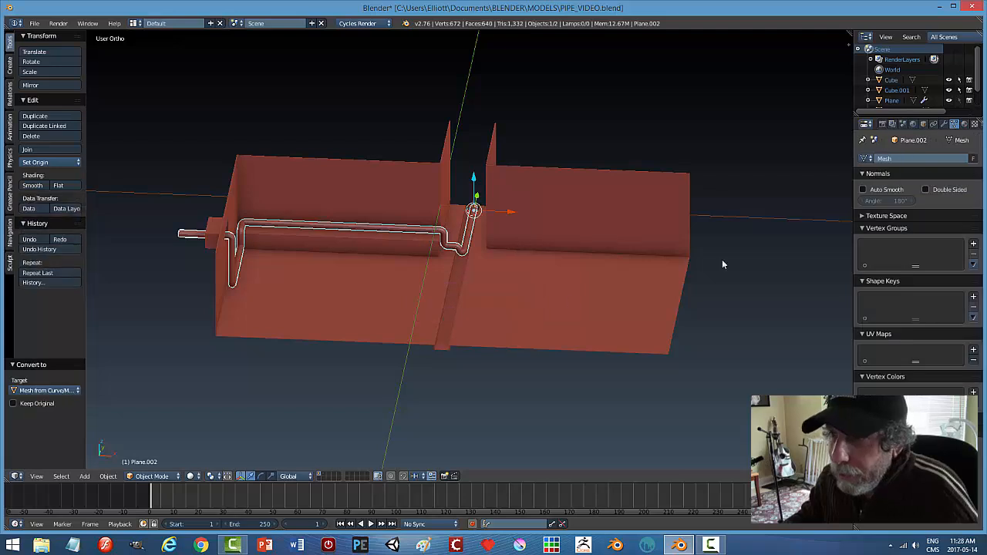
- Add a Subdivision Surface modifier to the pipe with a view subdivision level of 2
left_click(945, 125)
left_click(902, 159)
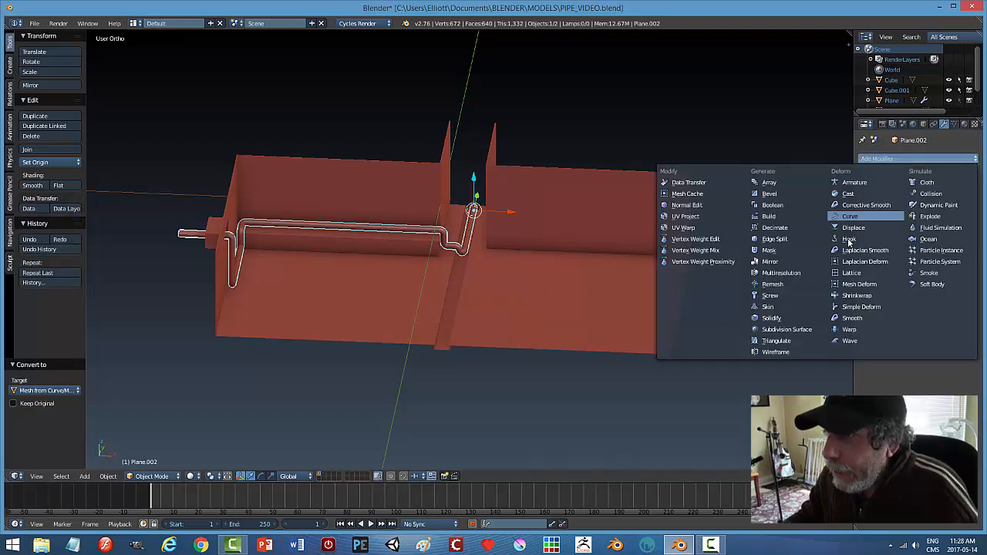
left_click(799, 330)
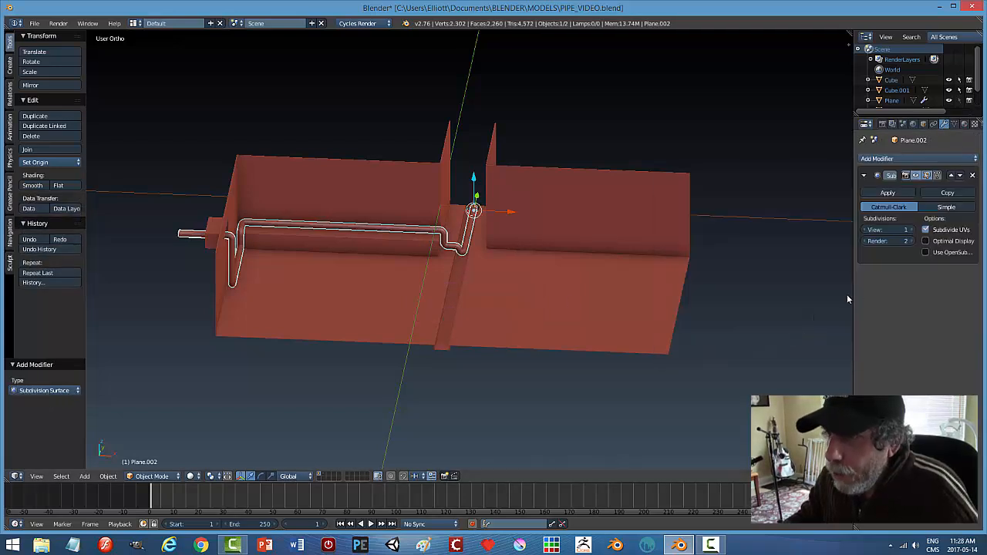
left_click(911, 230)
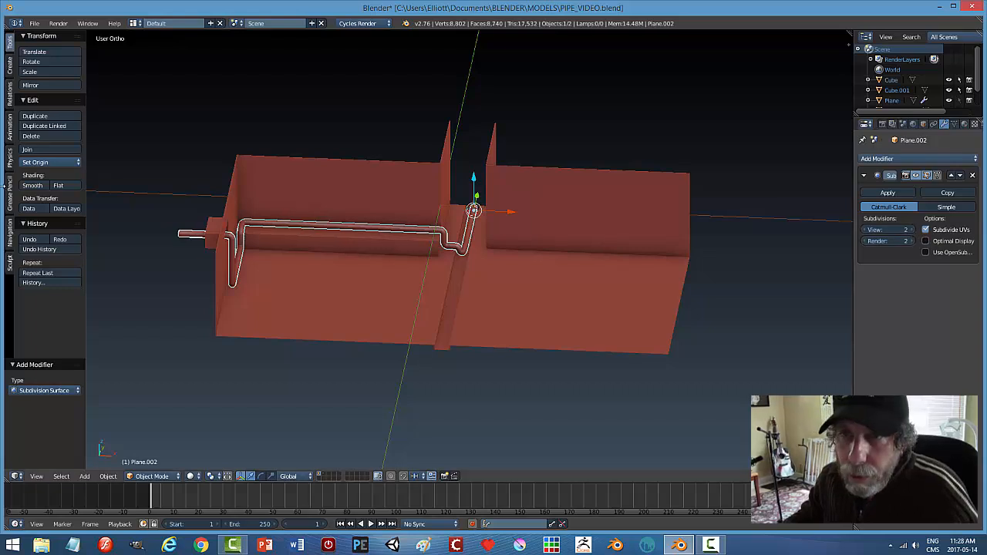
- Apply smooth shading to the pipe and deselect it
left_click(32, 185)
key("a")
middle_click_drag(533, 269, 490, 271)
scroll(488, 284, "up", 5)
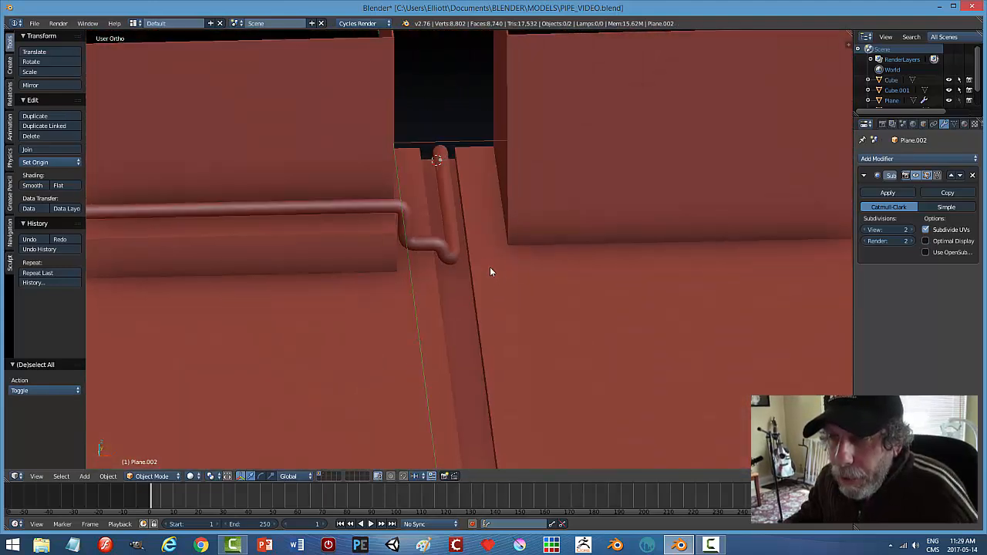
- Select the pipe again and enter Edit Mode on it with face selection active
middle_click_drag(280, 269, 486, 239)
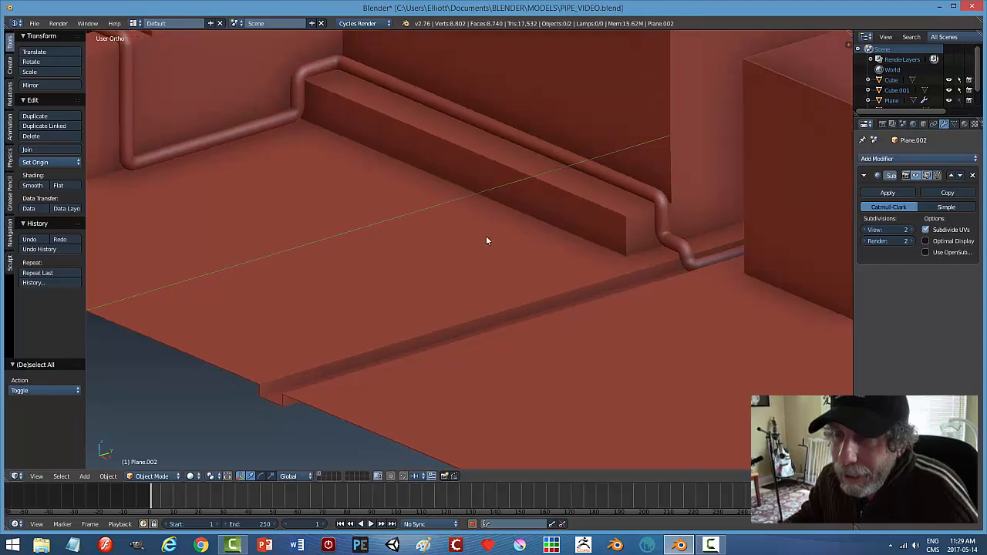
scroll(406, 201, "down", 5)
middle_click_drag(407, 201, 572, 269, "shift")
scroll(571, 270, "up", 2)
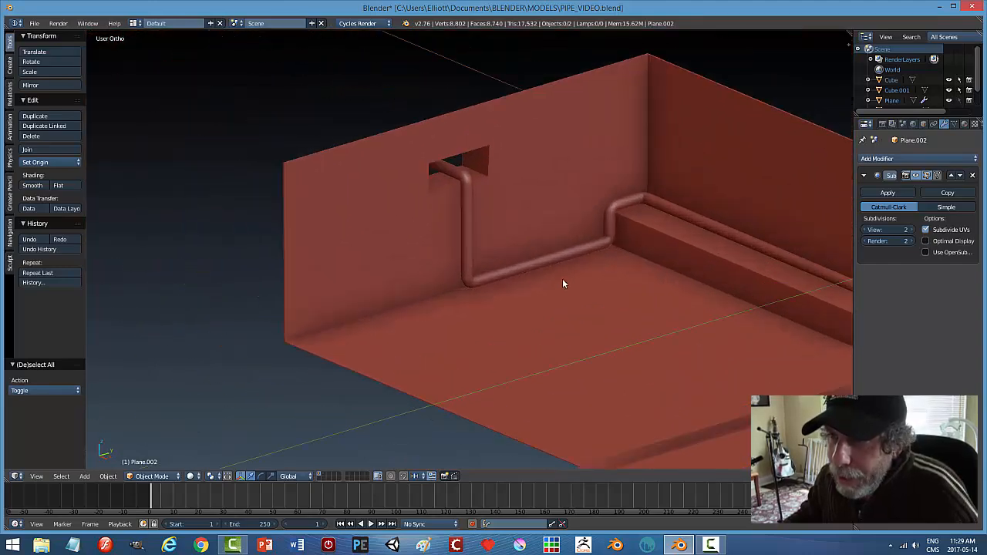
right_click(529, 267)
key("Tab")
left_click(613, 269)
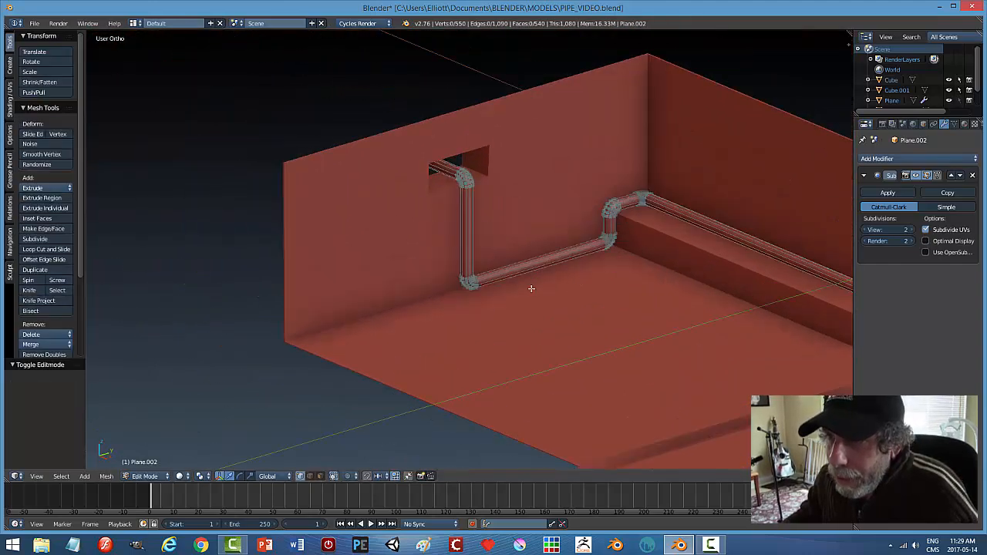
scroll(520, 295, "up", 4)
key("ctrl+Tab")
left_click(532, 311)
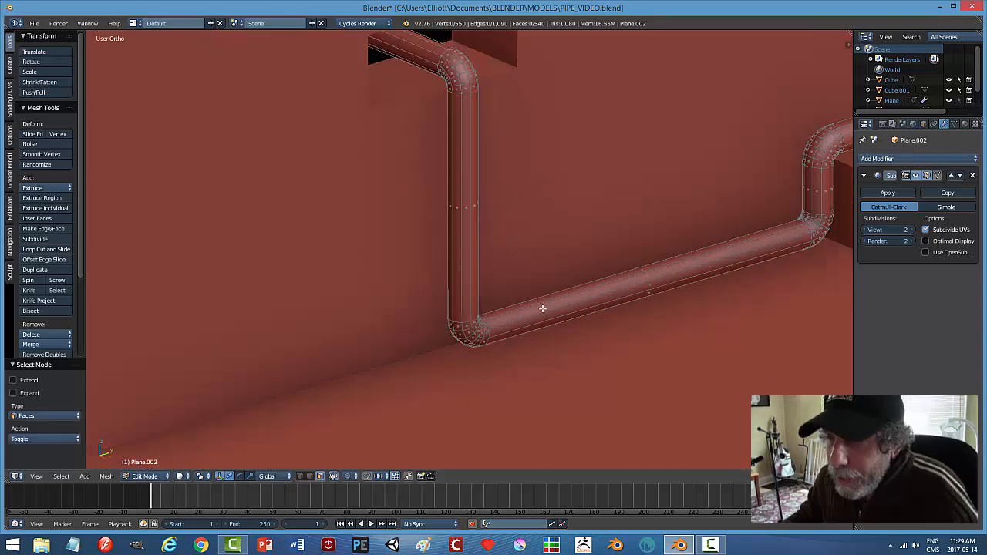
- Select all five face rings of the upper elbow where the pipe comes through the wall opening
middle_click_drag(540, 307, 540, 291)
middle_click_drag(499, 209, 533, 247)
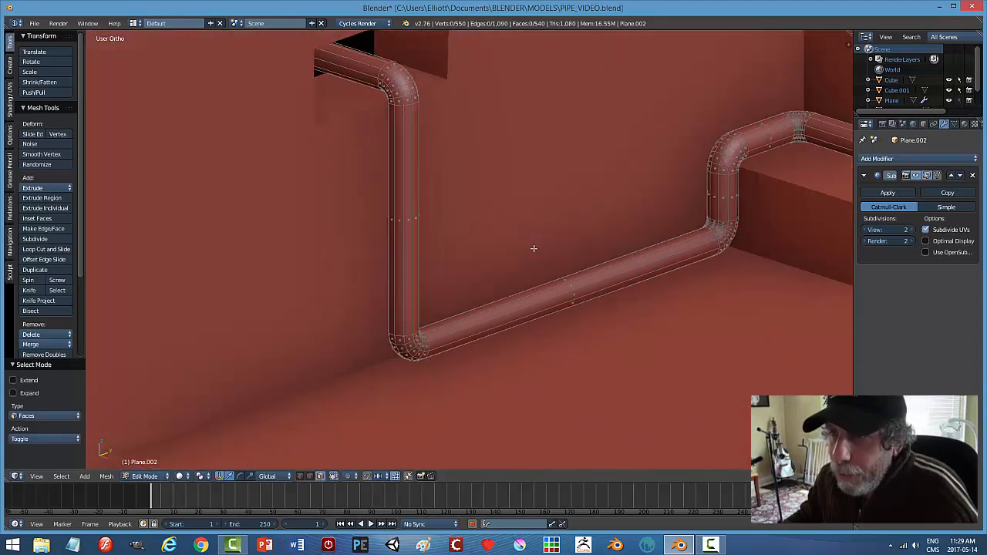
right_click(386, 64, "alt")
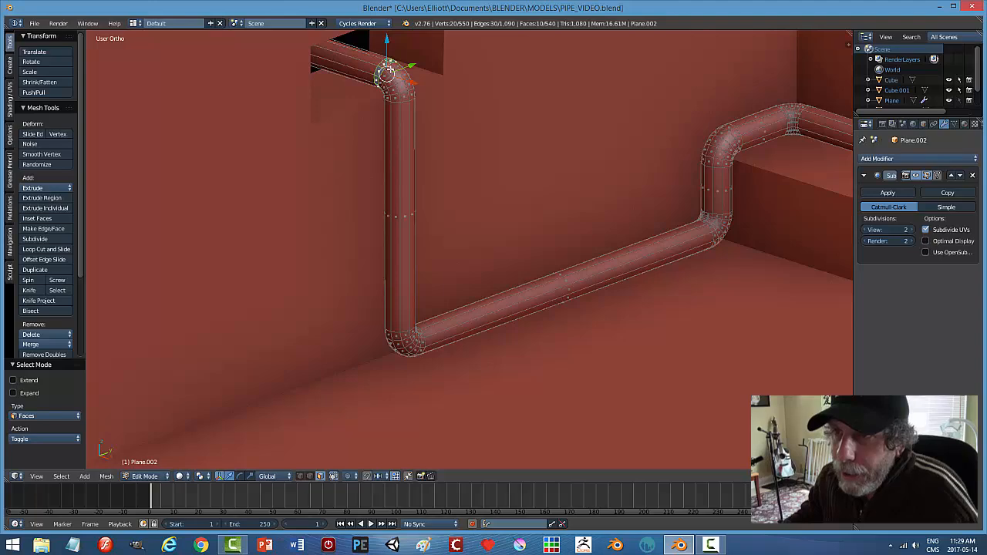
scroll(432, 132, "up", 2)
middle_click_drag(433, 134, 510, 307, "shift")
right_click(439, 159, "alt+shift")
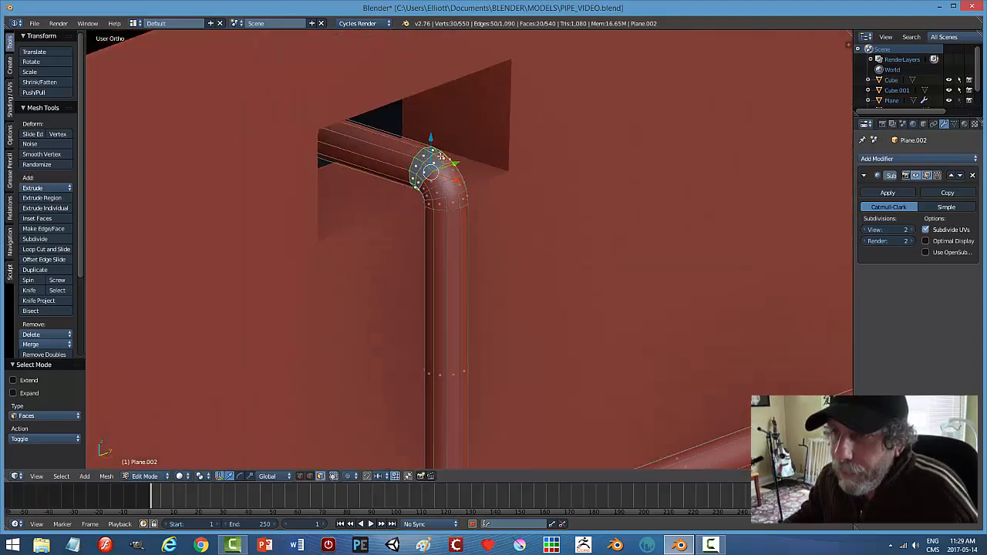
right_click(455, 171, "alt+shift")
right_click(443, 191, "alt+shift")
right_click(445, 200, "alt+shift")
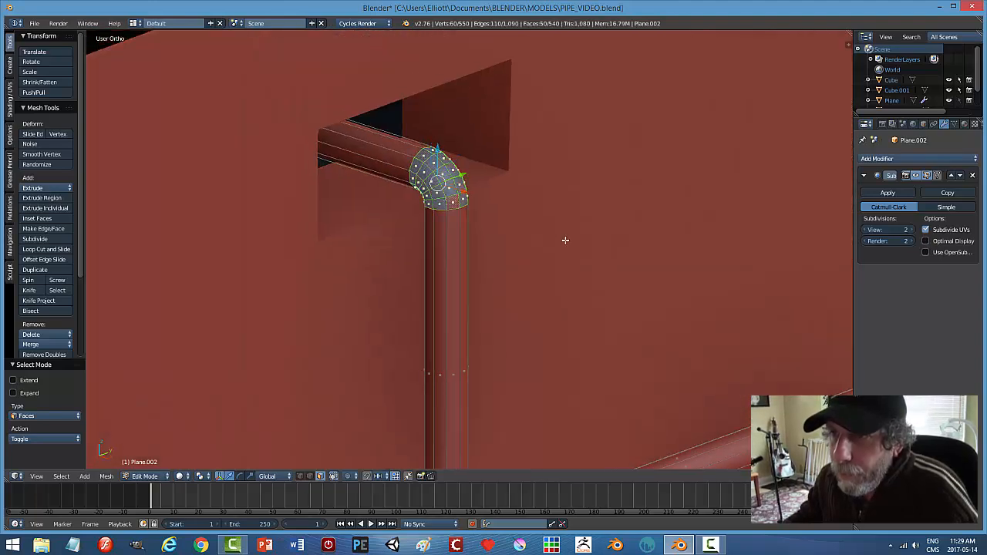
- Add the five face rings of the floor-level elbow below the vertical drop to the selection, undoing any stray lengthwise loops
scroll(565, 241, "down", 4)
middle_click_drag(524, 391, 444, 202, "shift")
scroll(444, 202, "up", 2)
right_click(313, 178, "alt+shift")
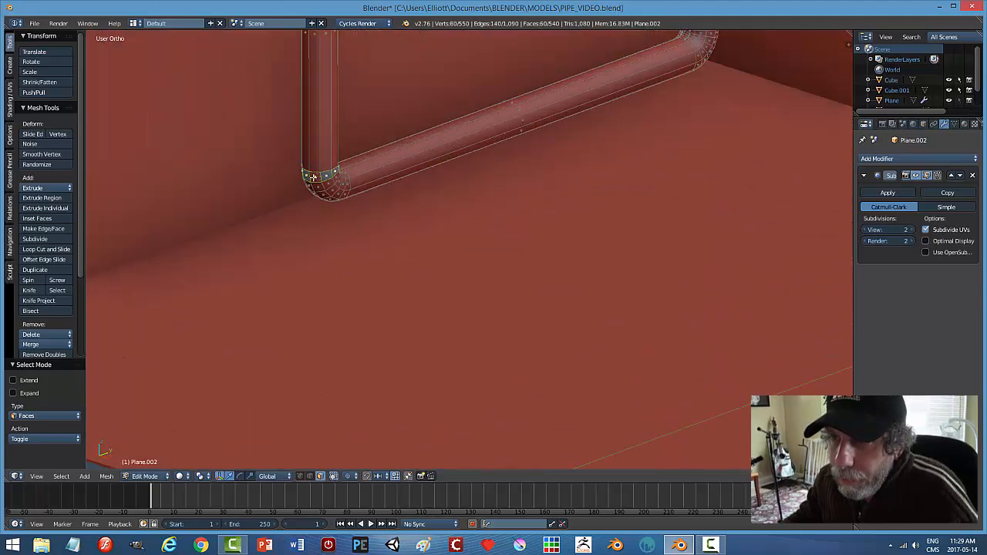
right_click(318, 186, "alt+shift")
right_click(326, 195, "alt+shift")
right_click(336, 196, "alt+shift")
right_click(344, 194, "alt+shift")
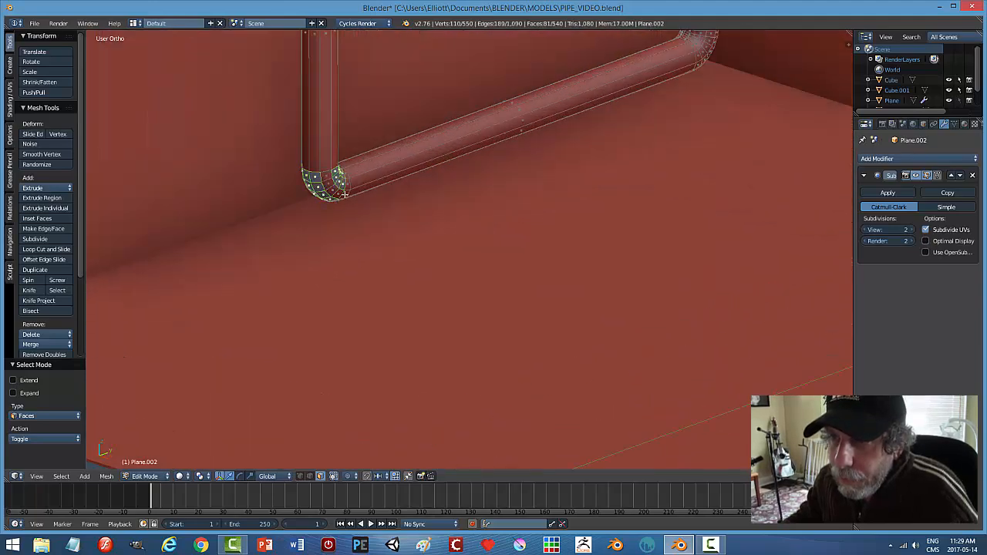
right_click(347, 191, "alt+shift")
right_click(345, 196, "alt+shift")
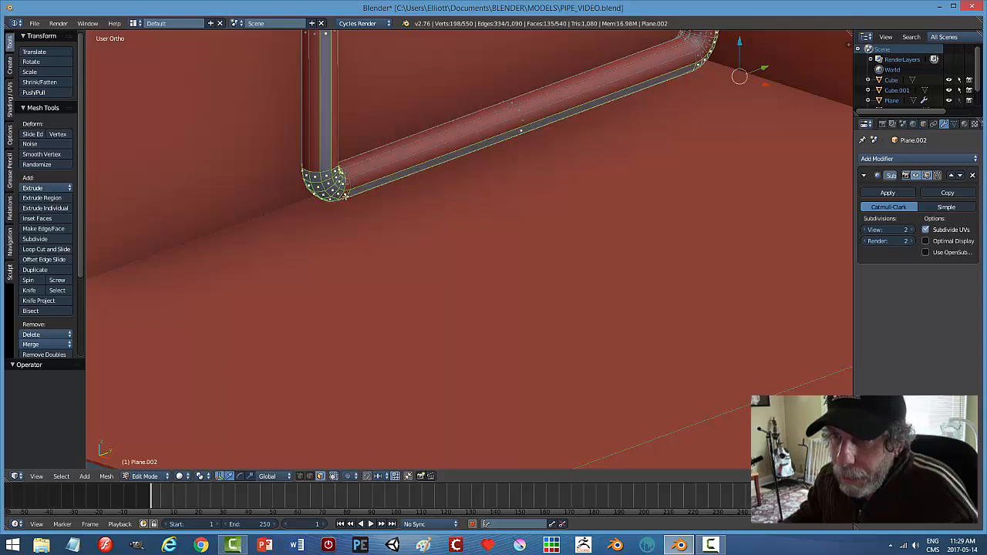
right_click(407, 171, "alt+shift")
scroll(399, 208, "up", 2)
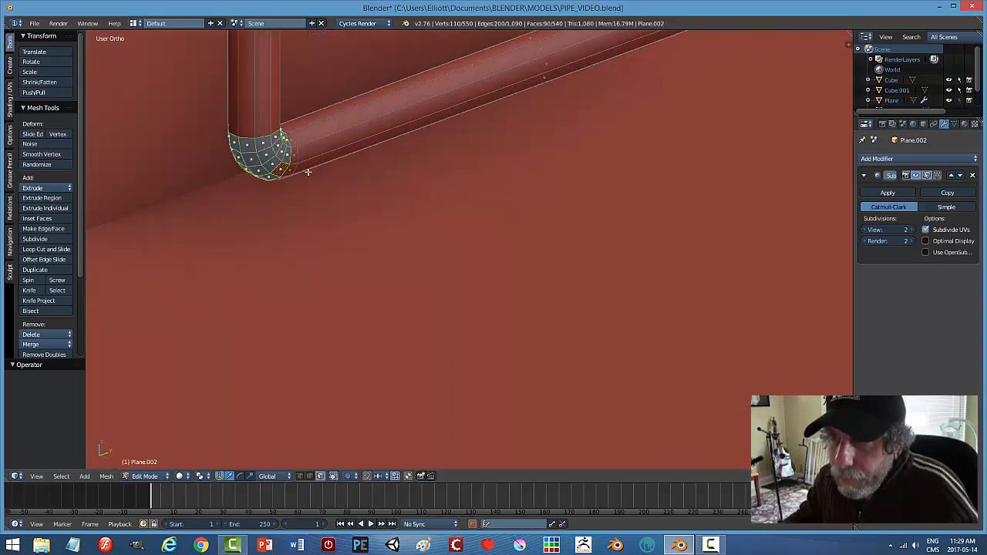
scroll(588, 177, "down", 2)
- Add the face rings of the elbow where the floor run turns up beside the ledge, undoing stray lengthwise loops
middle_click_drag(626, 174, 475, 279, "shift")
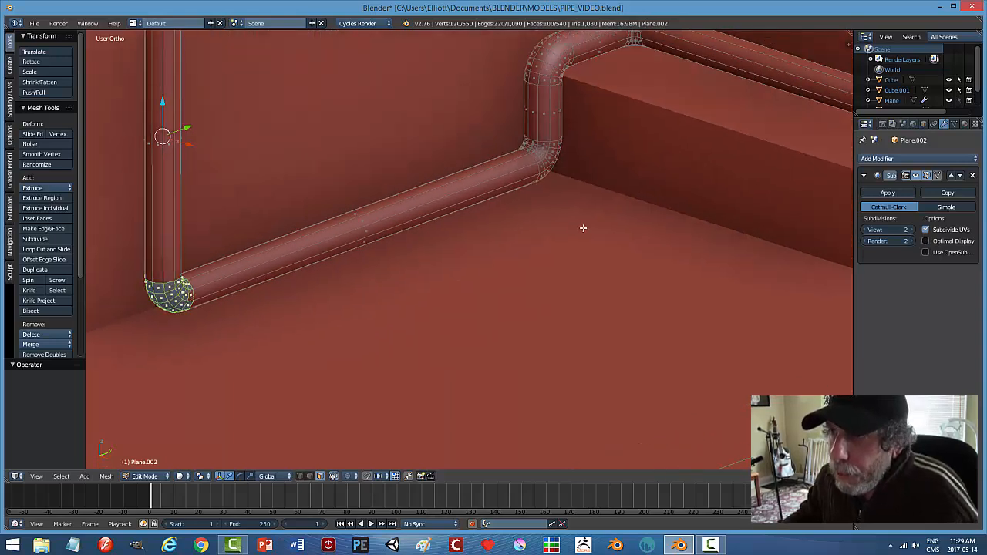
middle_click_drag(589, 186, 539, 204)
middle_click_drag(791, 190, 564, 190)
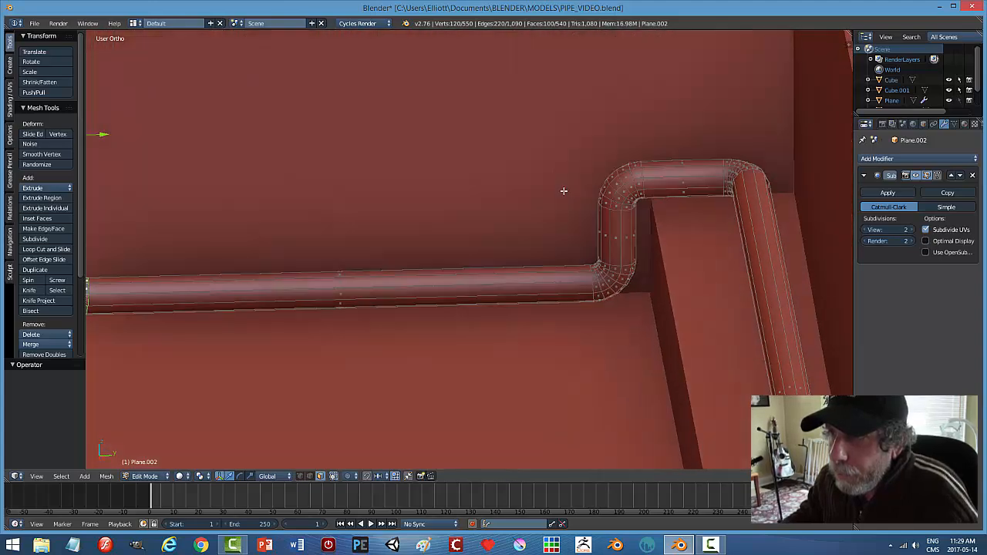
scroll(623, 296, "up", 2)
middle_click_drag(625, 296, 479, 223, "shift")
right_click(500, 237, "alt+shift")
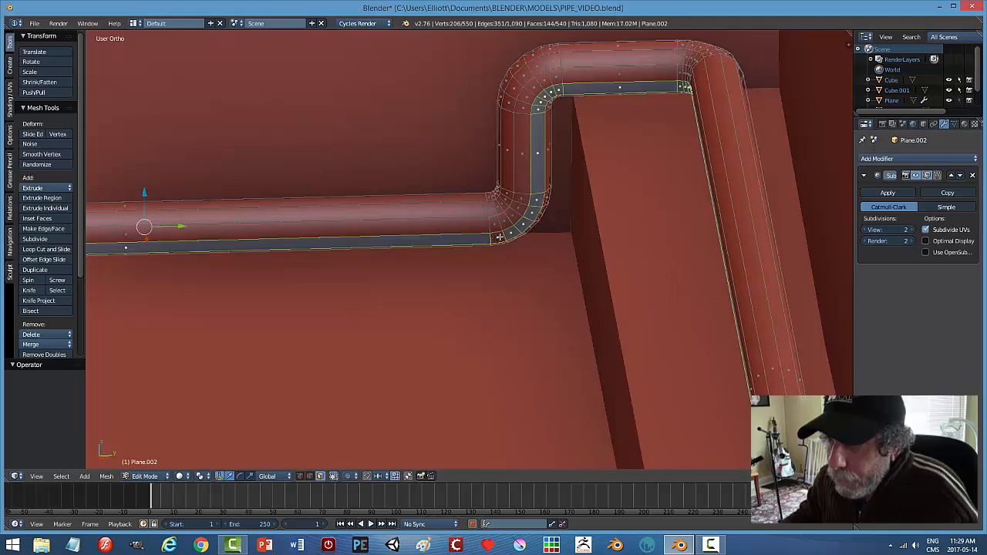
key("ctrl+z")
right_click(498, 231, "alt+shift")
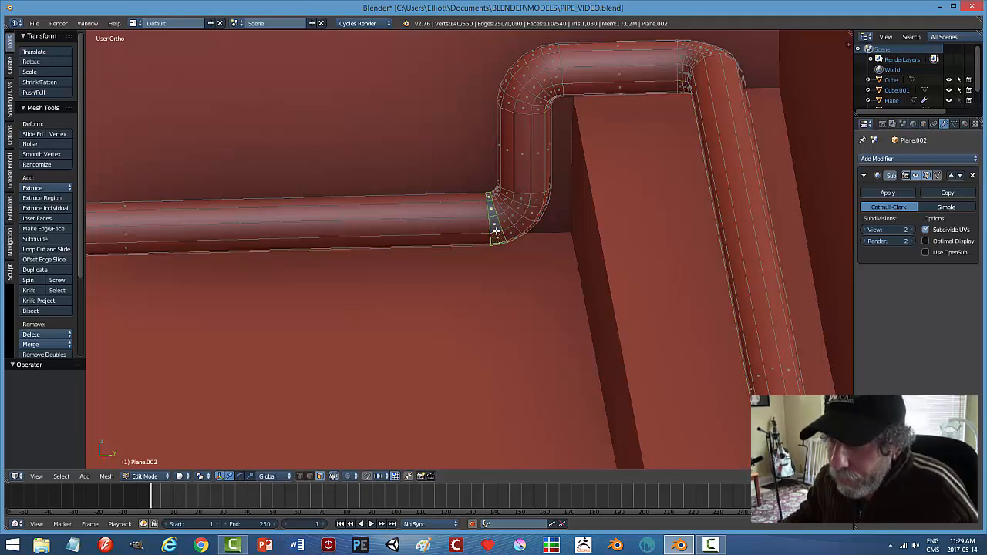
right_click(507, 226, "alt+shift")
right_click(516, 222, "alt+shift")
right_click(520, 214, "alt+shift")
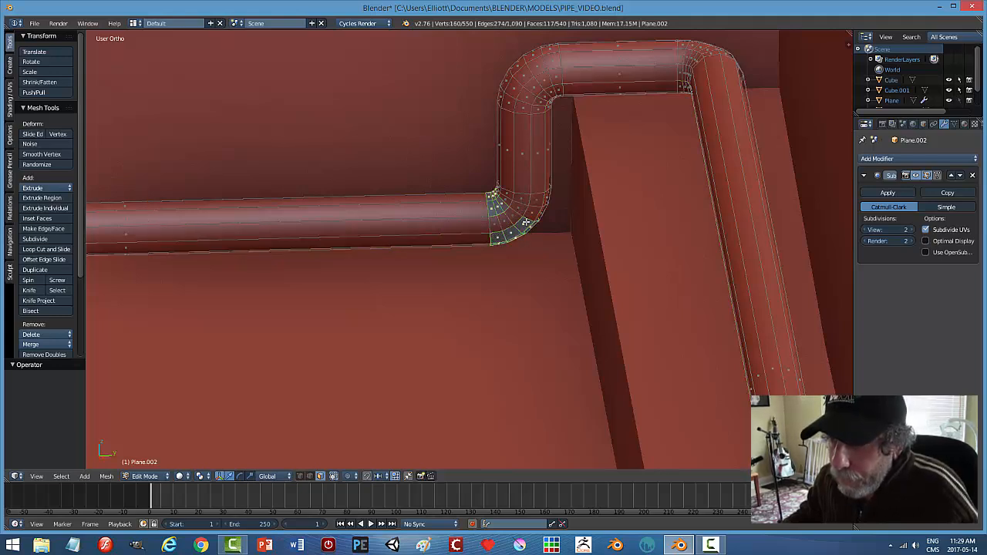
key("ctrl+z")
right_click(528, 208, "alt+shift")
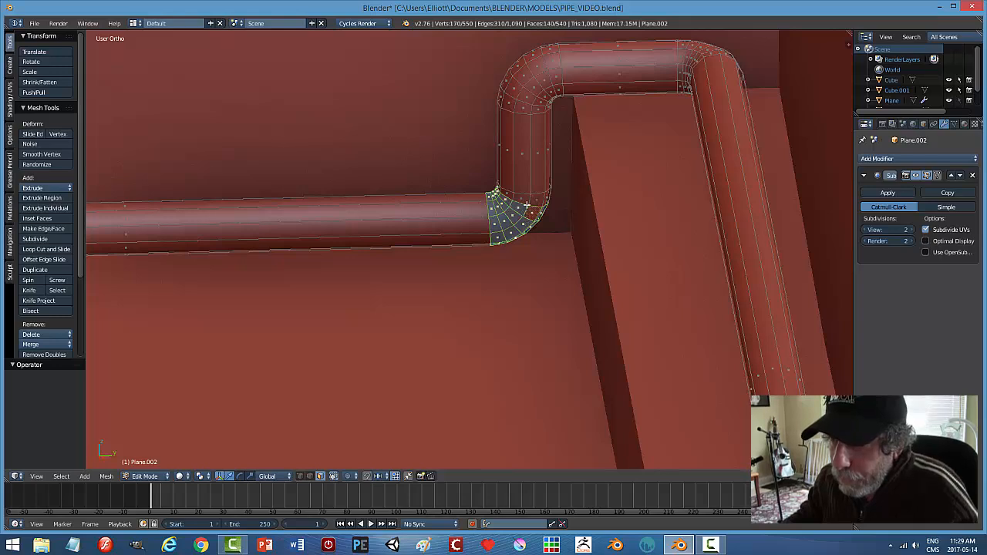
right_click(530, 201, "alt+shift")
- Add the five face rings of the elbow where the short riser turns onto the top of the ledge
right_click(515, 106, "alt+shift")
right_click(517, 94, "alt+shift")
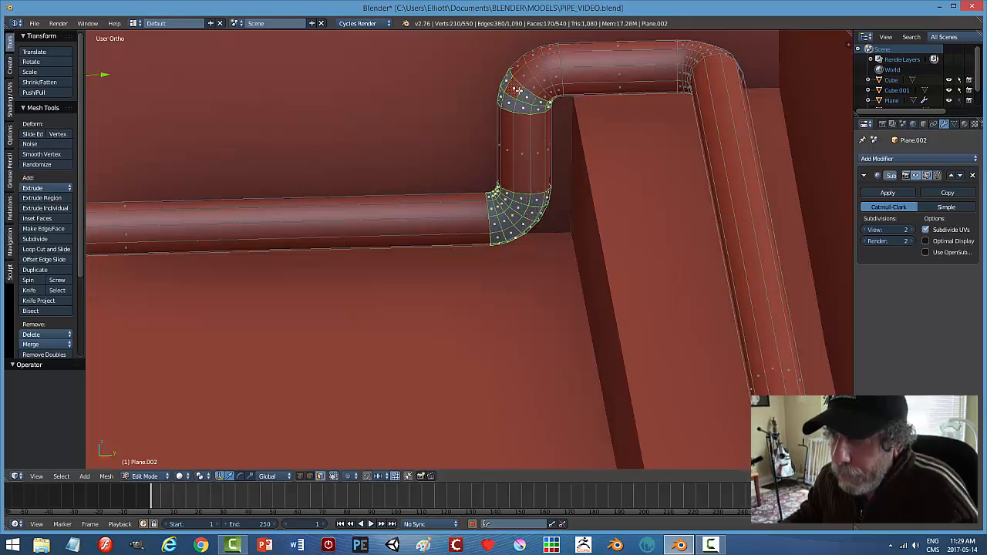
right_click(527, 80, "alt+shift")
right_click(538, 72, "alt+shift")
right_click(555, 66, "alt+shift")
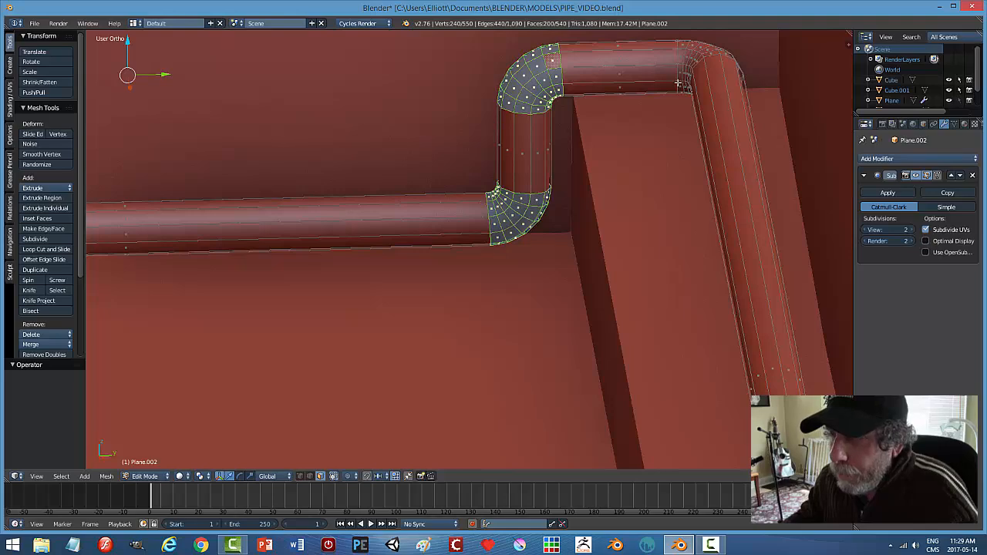
- Add the five face rings of the room-corner elbow on top of the ledge, undoing the stray lengthwise loop
mouse_move(679, 83)
middle_mouse_down()
mouse_move(687, 105)
mouse_move(682, 83)
middle_mouse_up()
middle_click_drag(661, 119, 615, 174, "shift")
left_click(614, 146, "alt+shift")
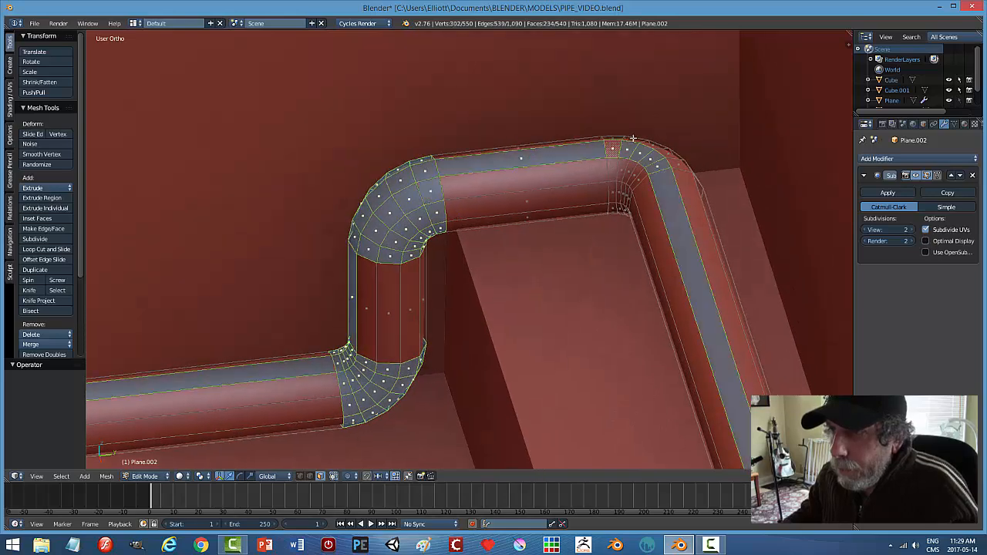
key("ctrl+z")
left_click(615, 140, "alt+shift")
left_click(634, 140, "alt+shift")
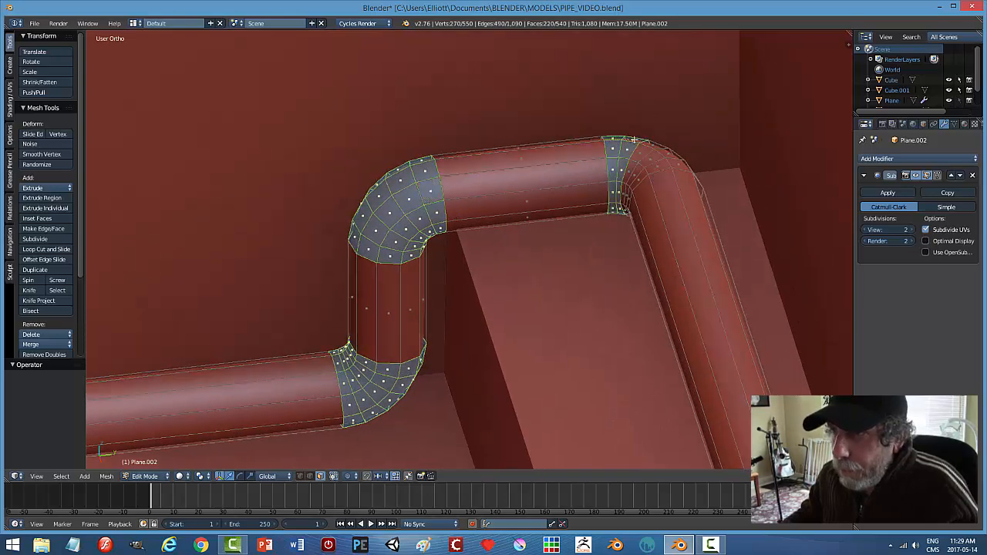
left_click(645, 143, "alt+shift")
left_click(659, 152, "alt+shift")
left_click(675, 164, "alt+shift")
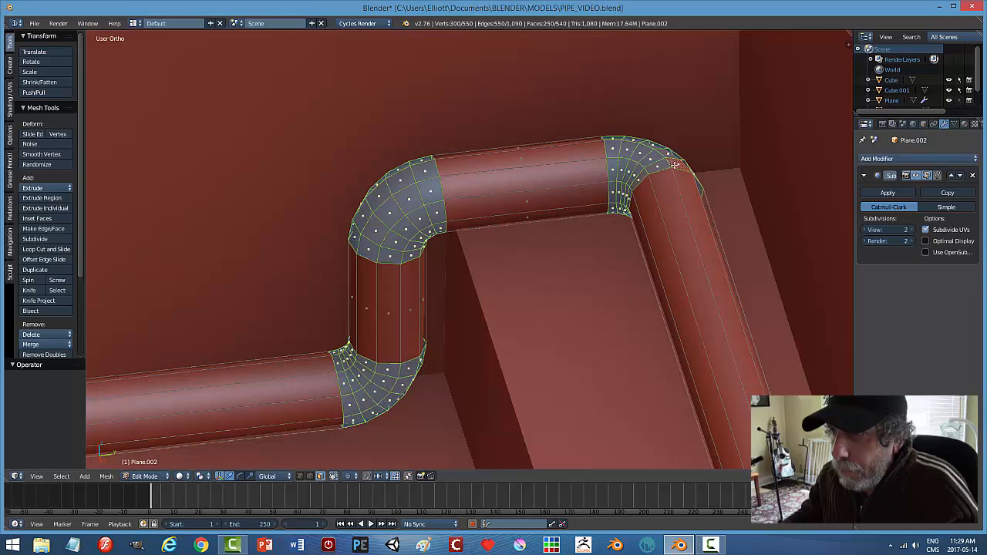
- Add the five face rings of the elbow where the pipe drops off the far end of the ledge
scroll(618, 257, "down", 5)
middle_click_drag(612, 276, 507, 222)
scroll(509, 232, "up", 7)
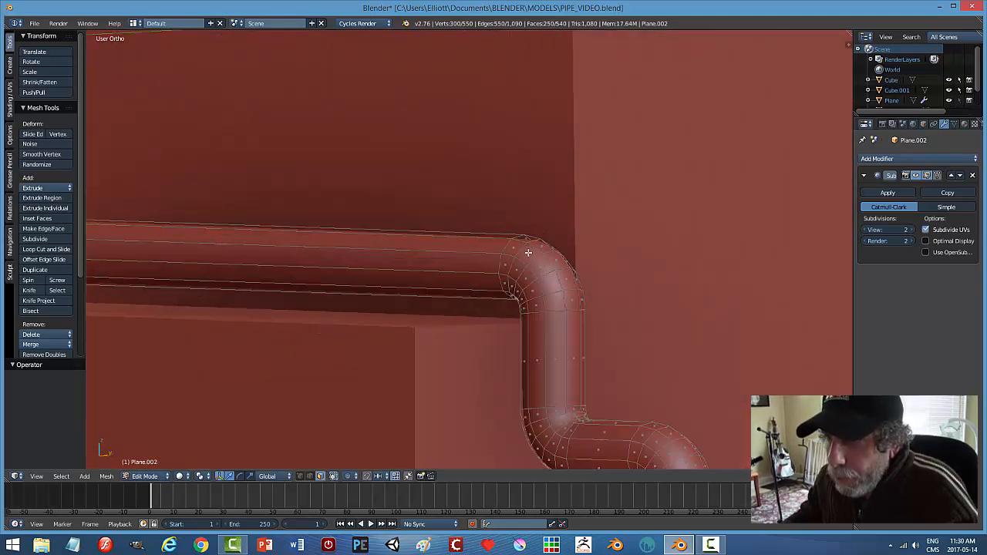
left_click(516, 243, "alt+shift")
left_click(531, 252, "alt+shift")
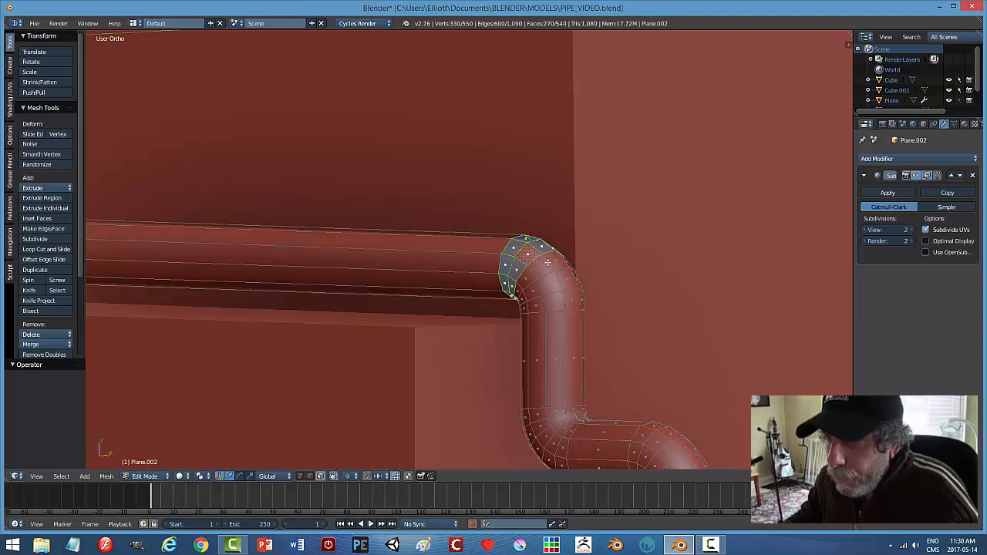
left_click(556, 267, "alt+shift")
left_click(561, 276, "alt+shift")
left_click(563, 293, "alt+shift")
- Add the five face rings of the elbow at the foot of the drop past the ledge, undoing a stray lengthwise loop
middle_click_drag(652, 290, 398, 137)
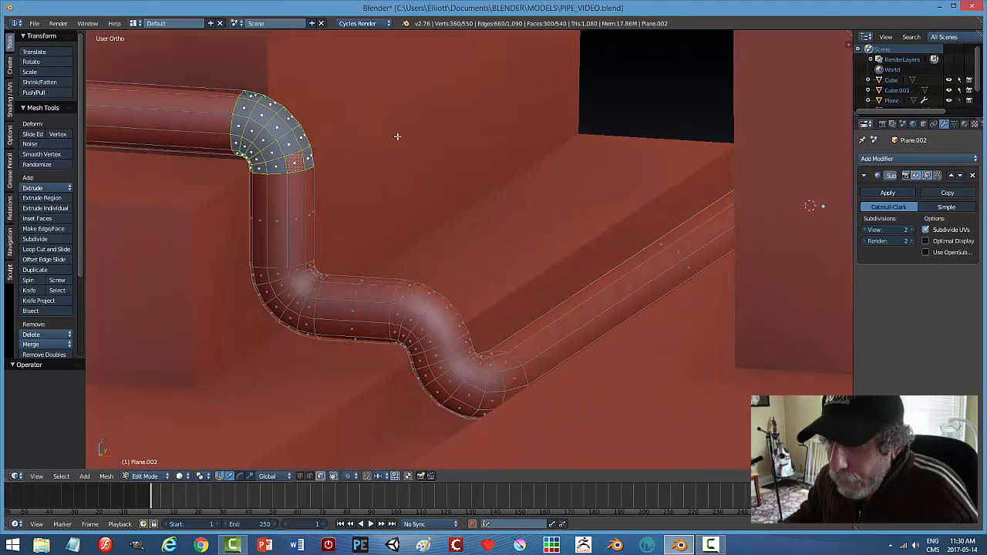
left_click(268, 272, "alt+shift")
left_click(274, 285, "alt+shift")
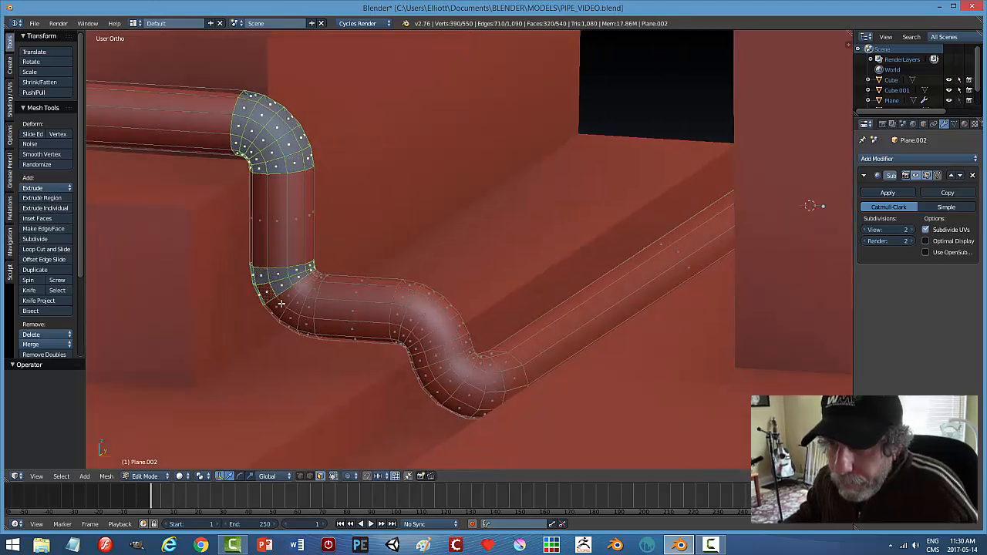
left_click(282, 303, "alt+shift")
left_click(291, 311, "alt+shift")
right_click(306, 311, "alt+shift")
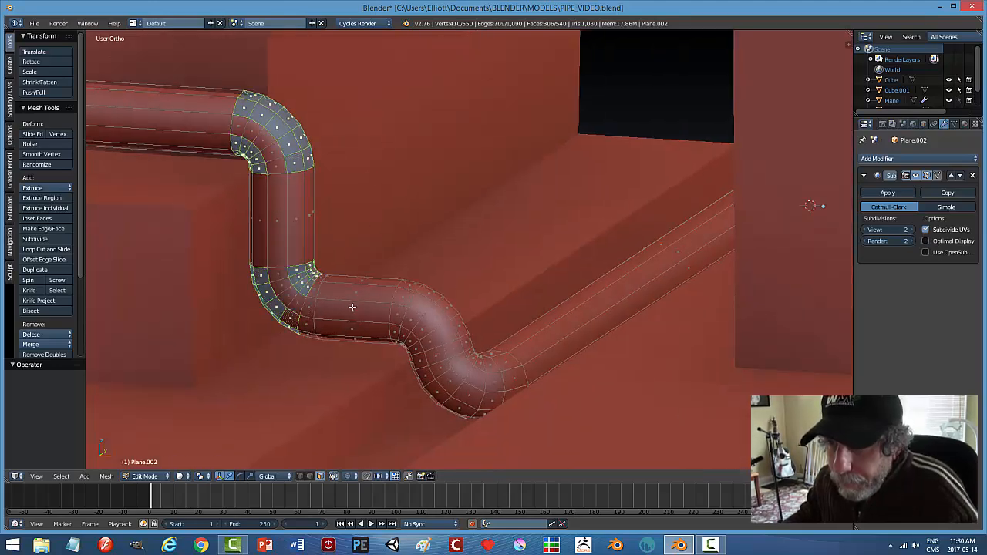
key("ctrl+z")
right_click(311, 313, "alt+shift")
middle_click_drag(432, 261, 472, 279)
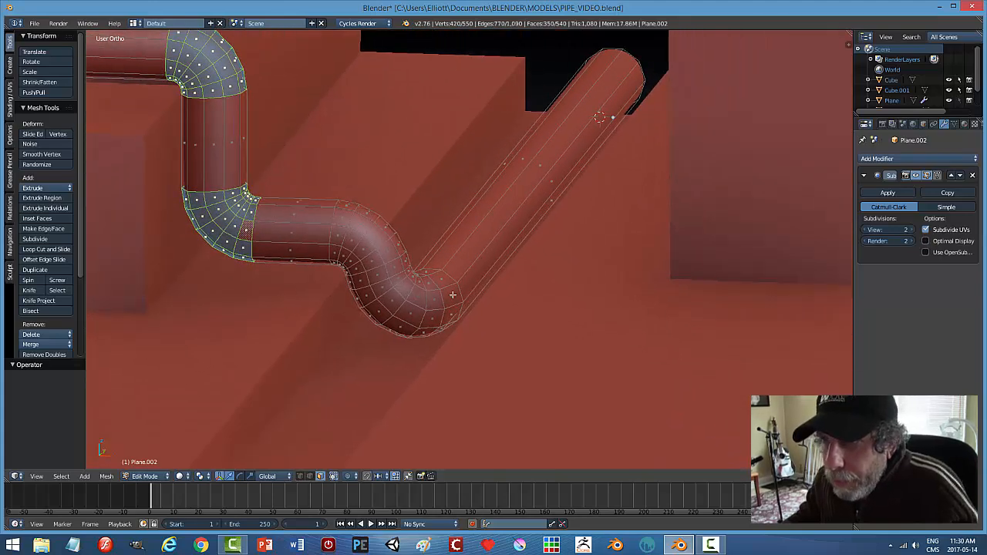
- Extrude all the selected elbow faces in place without moving them
key("e")
right_click(342, 269)
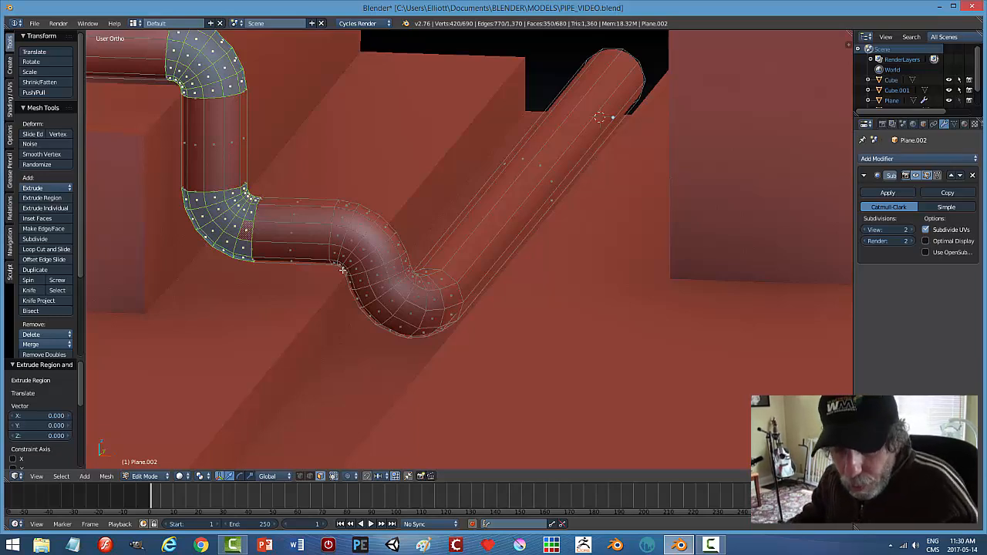
key("alt+s")
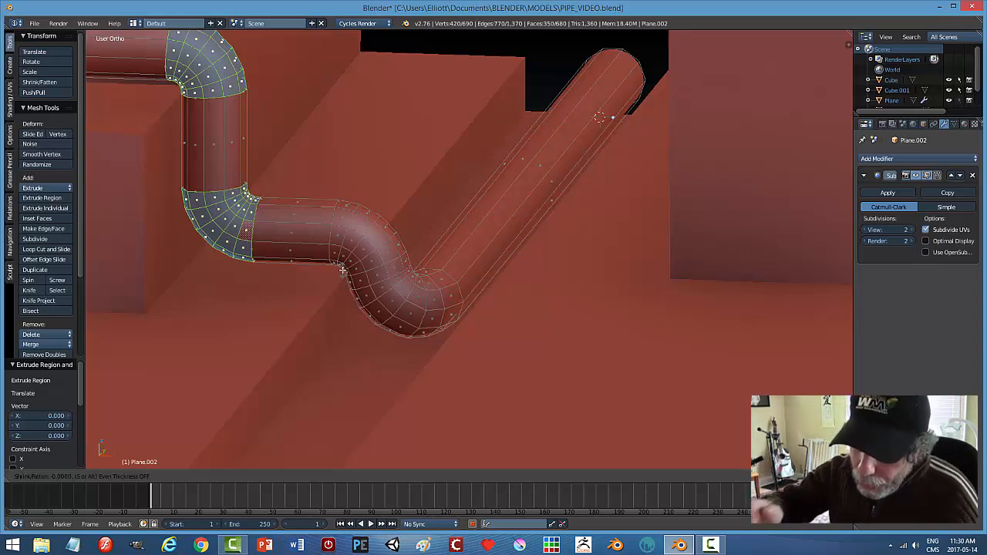
type("0.02")
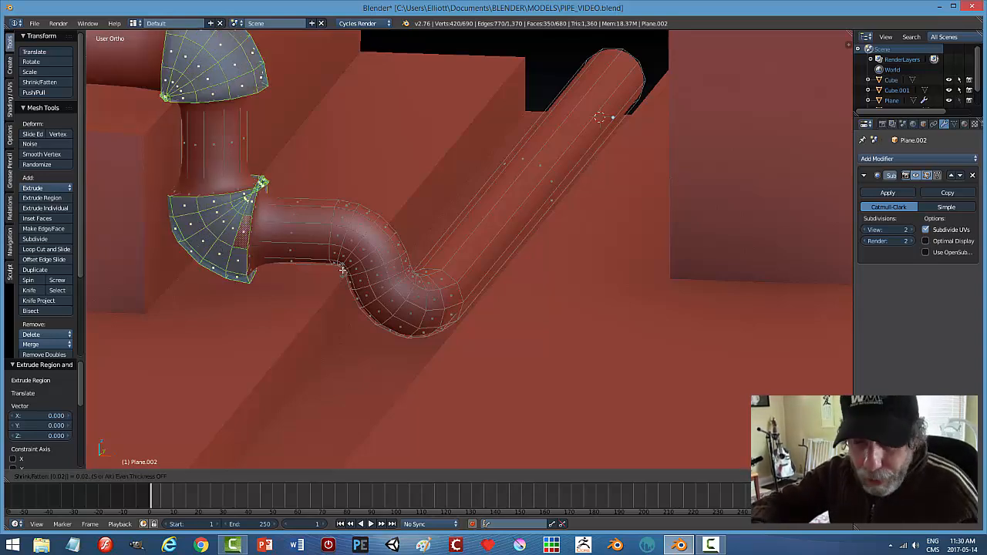
key("Return")
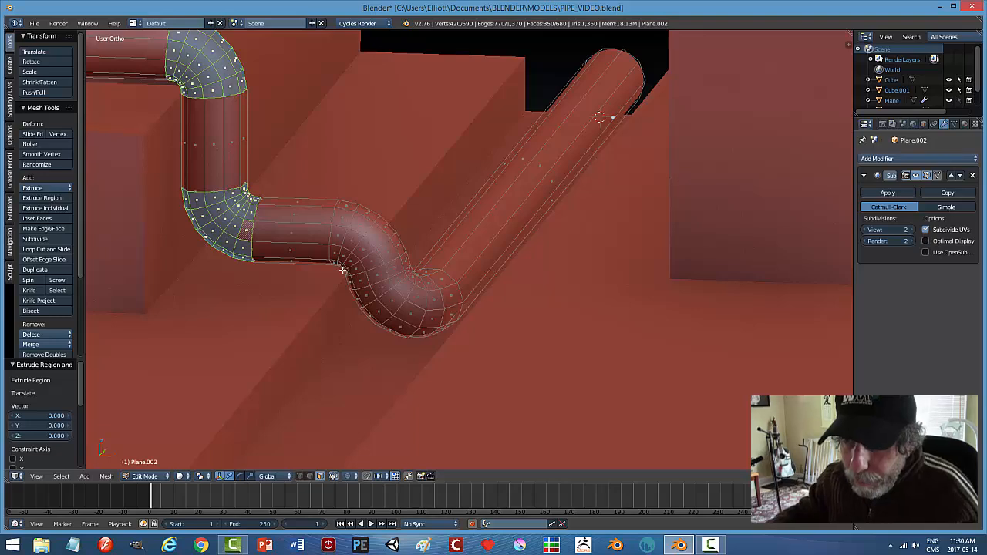
key("0")
key("period")
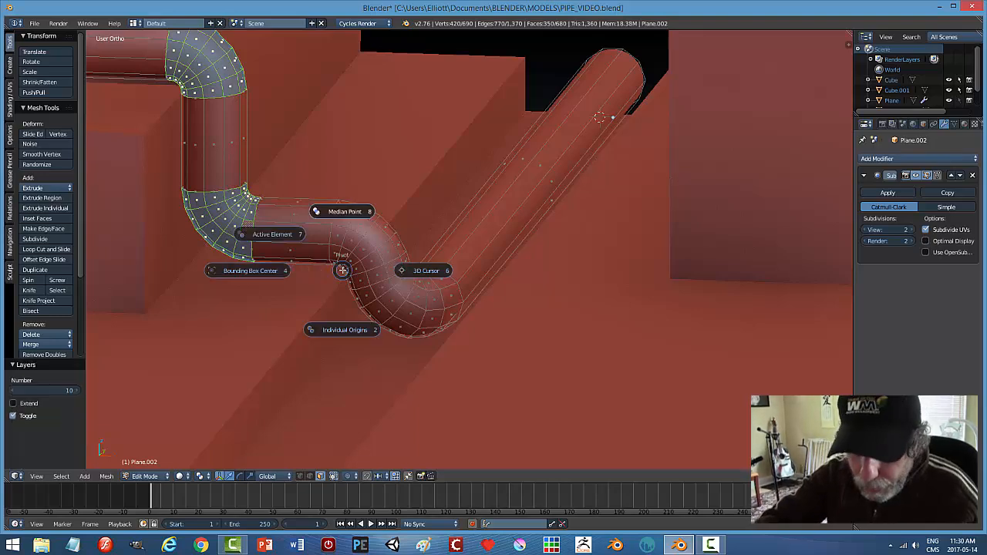
key("Escape")
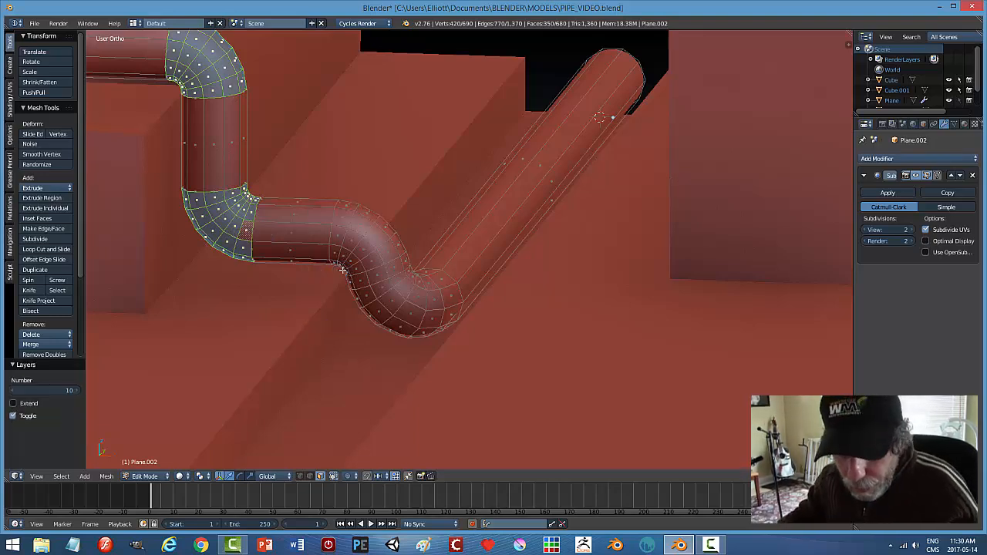
- Fatten the extruded elbow faces outward by 0.01 with Shrink/Fatten
key("alt+s")
type("0.01")
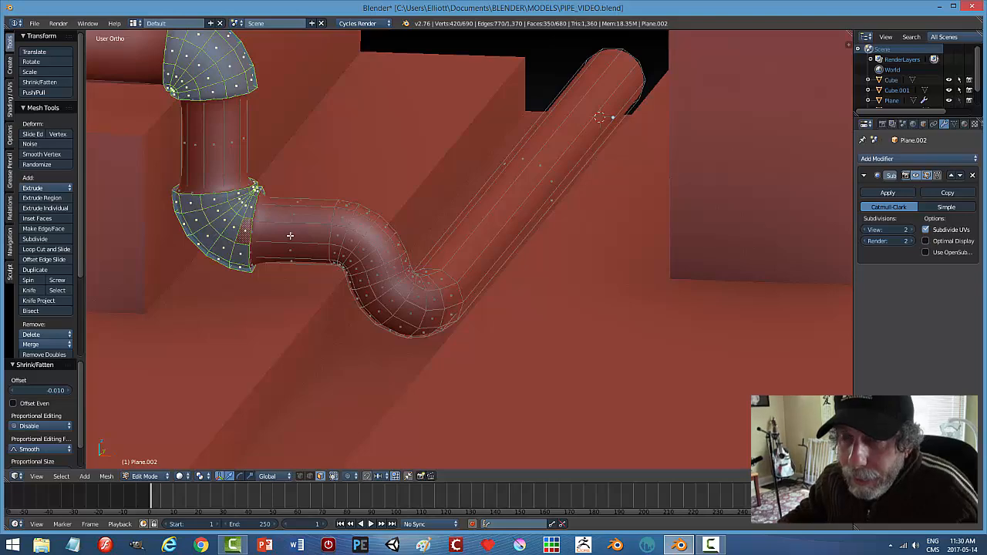
middle_click_drag(292, 228, 289, 233)
scroll(264, 287, "up", 3)
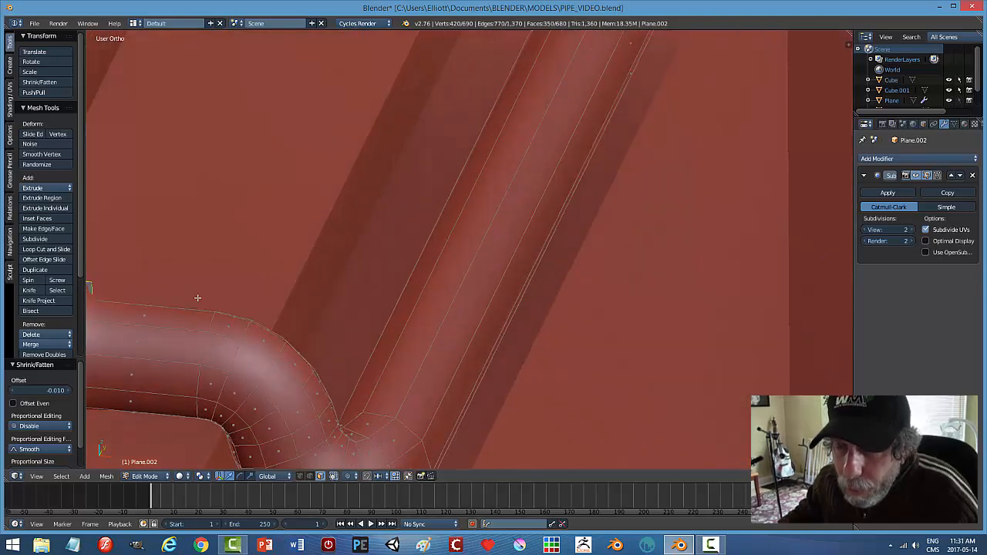
middle_click_drag(198, 298, 389, 220, "shift")
scroll(290, 233, "up", 1)
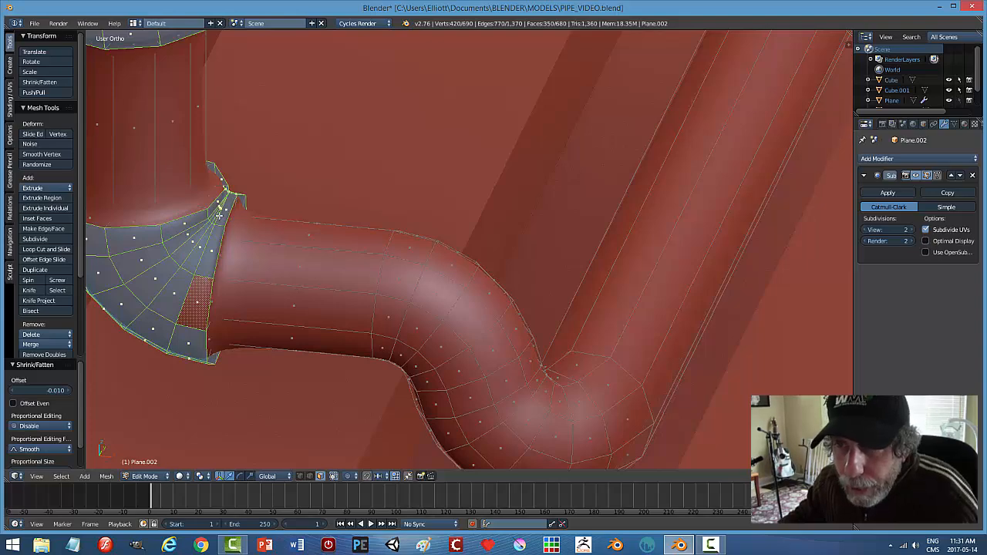
- Deselect everything, switch to Object Mode and examine the thickened elbows along the ledge run
scroll(255, 216, "down", 5)
middle_click_drag(261, 214, 581, 222)
middle_click_drag(307, 227, 651, 242, "shift")
scroll(452, 200, "down", 3)
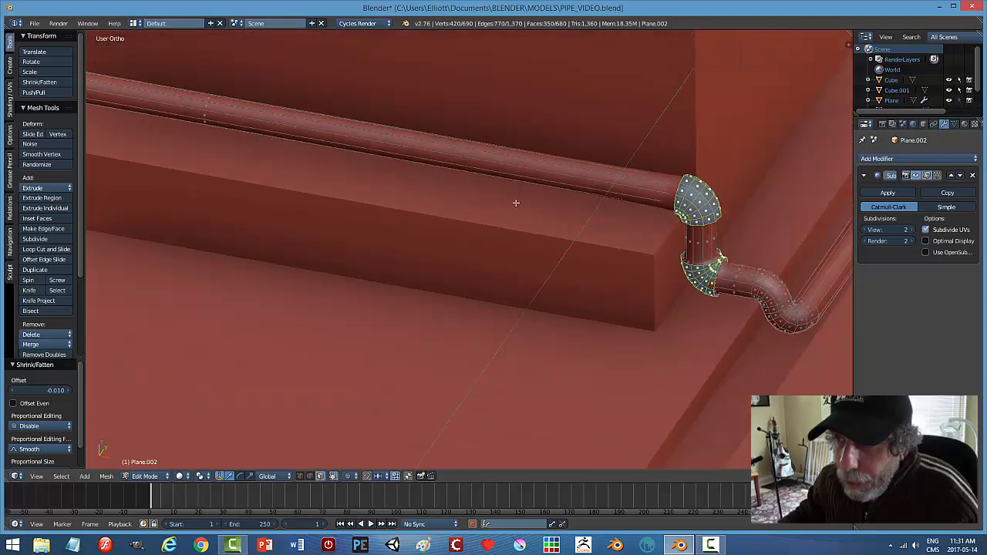
key("a")
key("Tab")
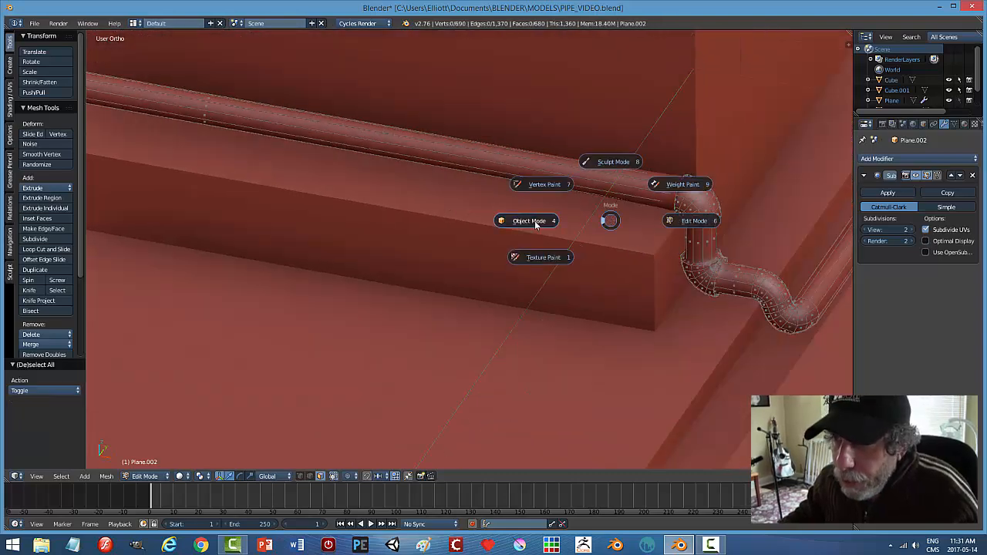
left_click(534, 222)
scroll(632, 251, "down", 2)
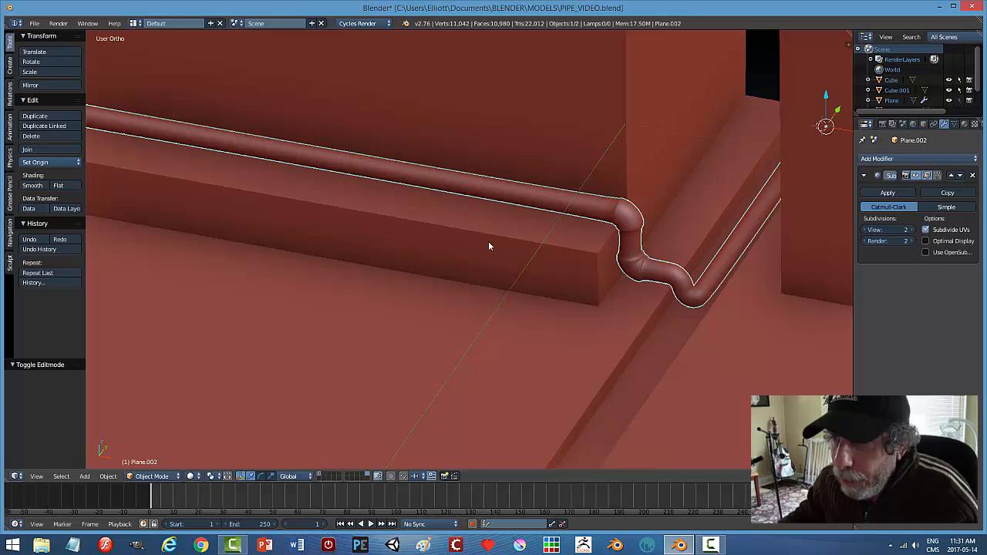
scroll(364, 246, "down", 2)
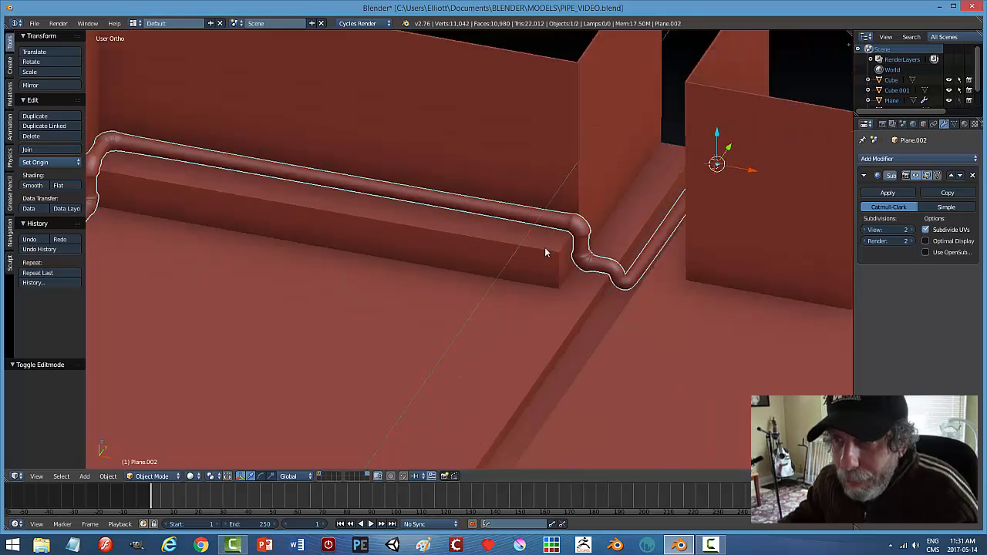
scroll(599, 263, "up", 3)
middle_click_drag(219, 229, 354, 231)
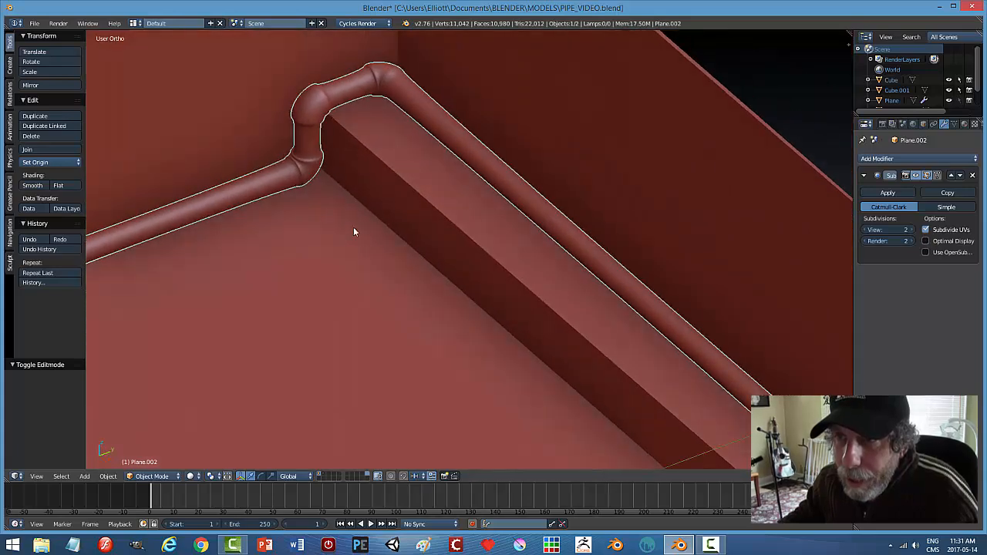
middle_click_drag(348, 179, 443, 251, "shift")
- In Edit Mode, insert edge loops on the floor run and the short riser, each slid tight against their shared elbow
key("Tab")
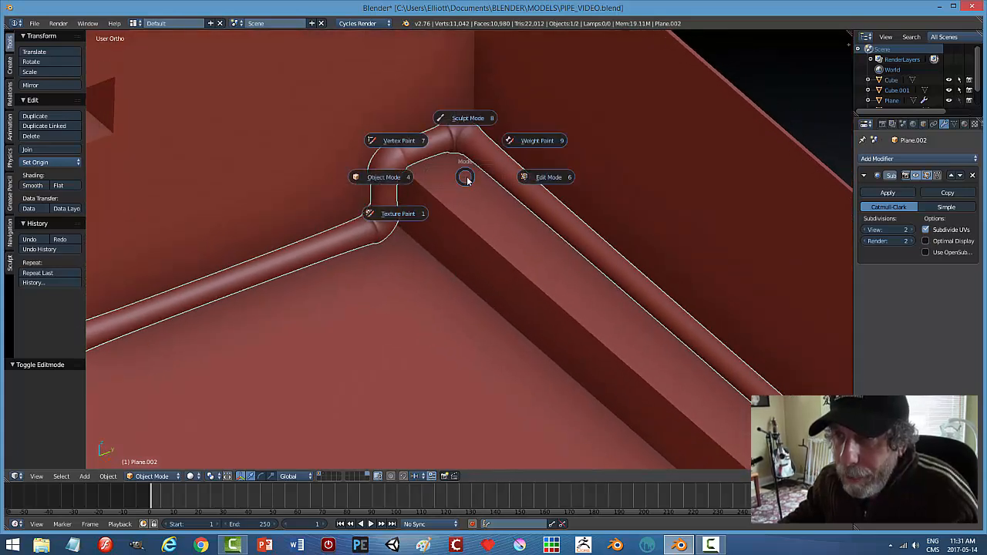
left_click(541, 178)
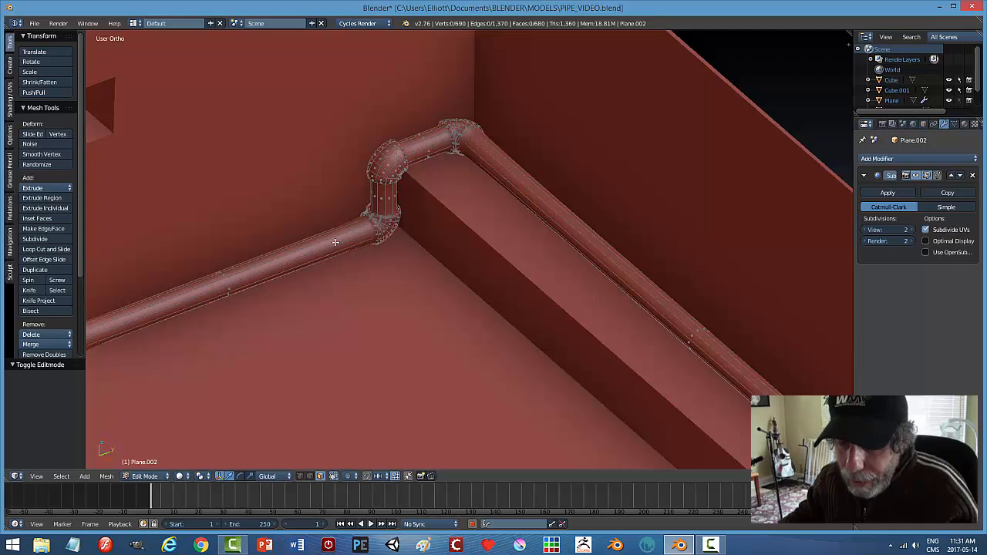
key("ctrl+r")
left_click(336, 242)
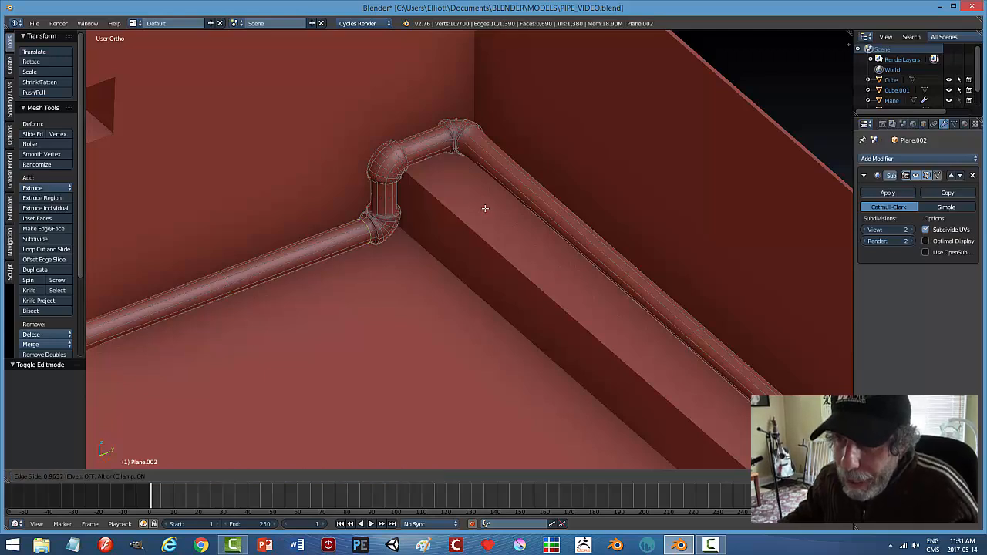
left_click(488, 207)
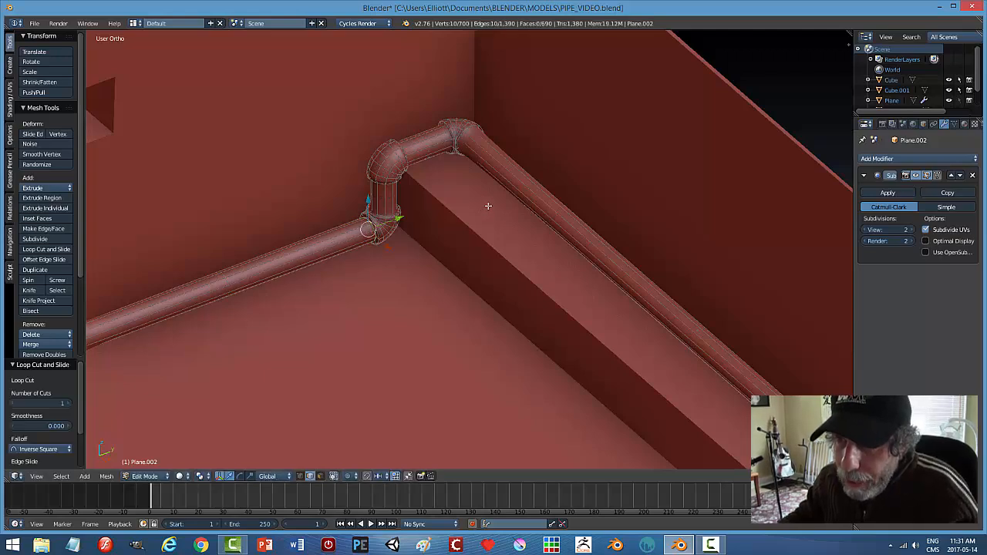
key("ctrl+r")
left_click(394, 202)
left_click(397, 213)
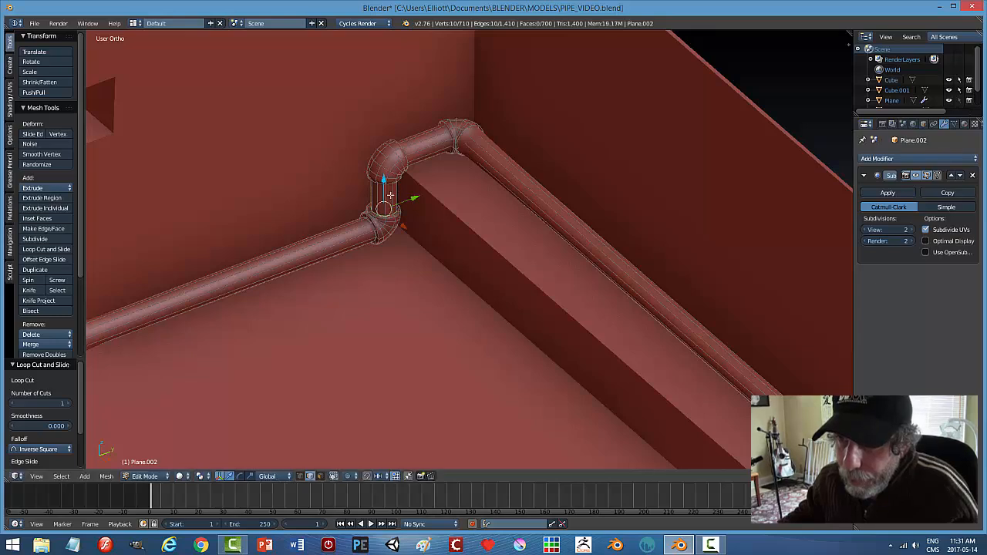
- Insert edge loops at the riser's upper end and the short ledge run's start, slid close to the elbow joining them
key("ctrl+r")
left_click(397, 185)
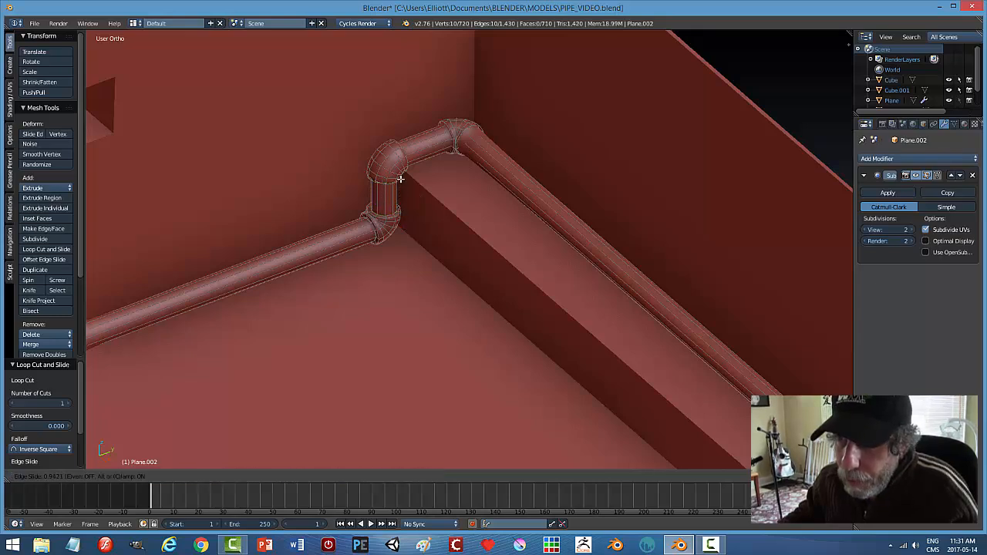
left_click(400, 176)
key("ctrl+r")
left_click(434, 142)
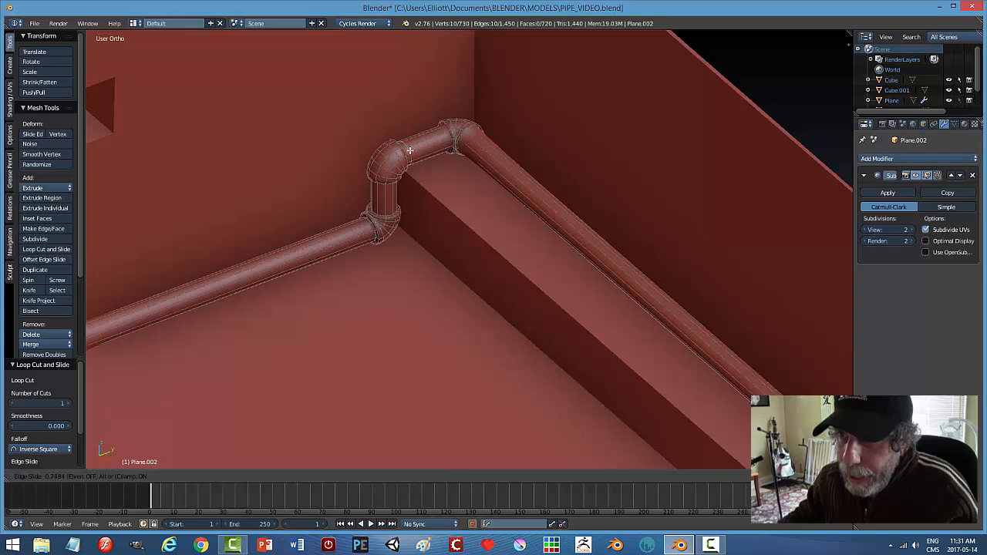
left_click(411, 150)
- Insert edge loops on the short ledge run and the long ledge run, each slid tight against the room-corner elbow
key("ctrl+r")
left_click(423, 142)
left_click(423, 142)
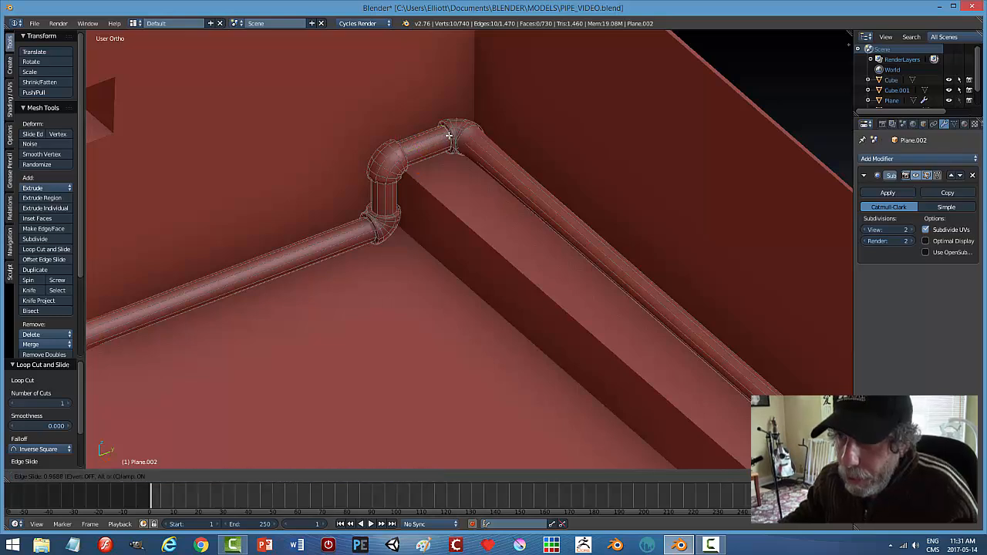
key("ctrl+r")
left_click(485, 148)
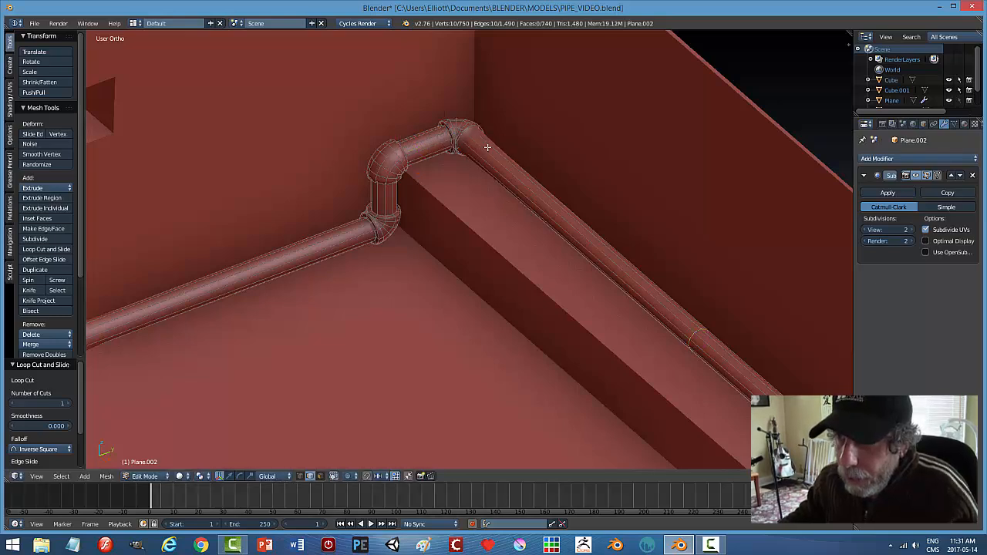
left_click(243, 398)
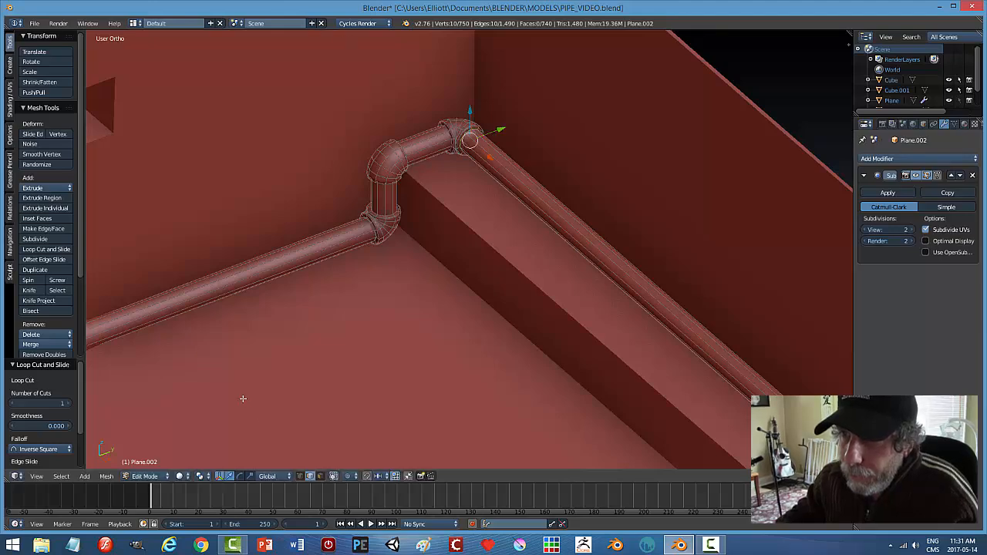
- Insert edge loops on the floor run and the tall vertical pipe, each slid tight against the elbow at the pipe's foot
scroll(260, 384, "down", 2)
middle_click_drag(245, 376, 357, 387, "shift")
scroll(336, 385, "up", 5)
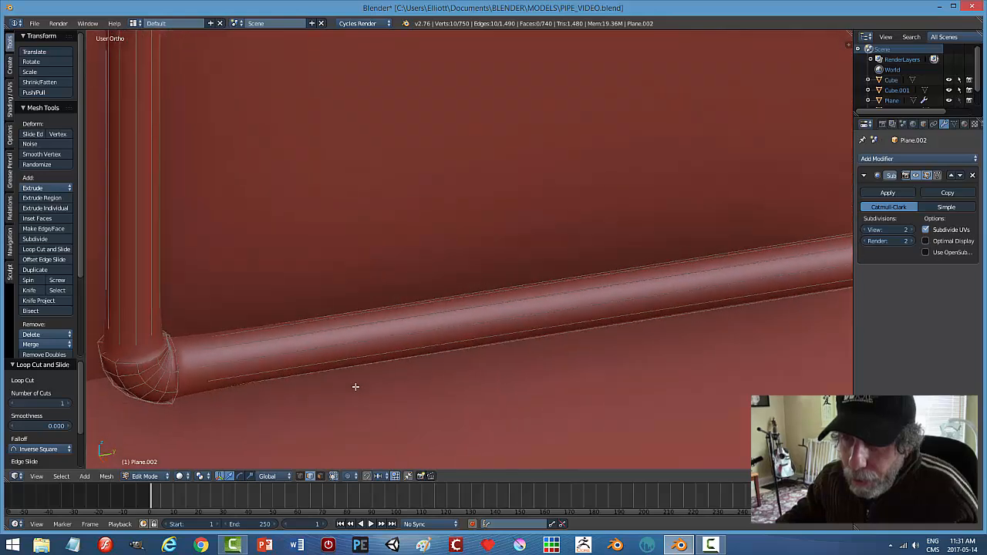
middle_click_drag(301, 375, 379, 377, "shift")
key("ctrl+r")
left_click(352, 369)
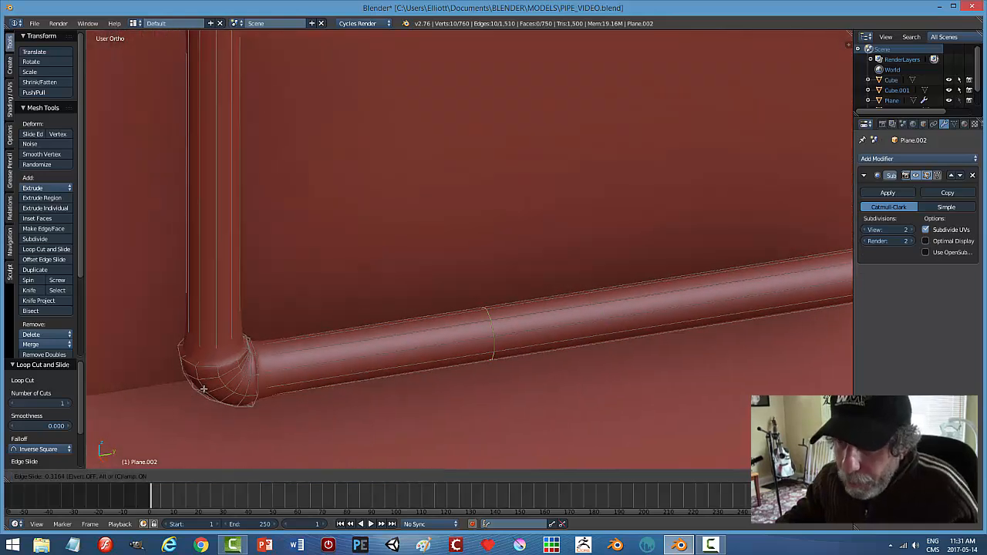
left_click(255, 374)
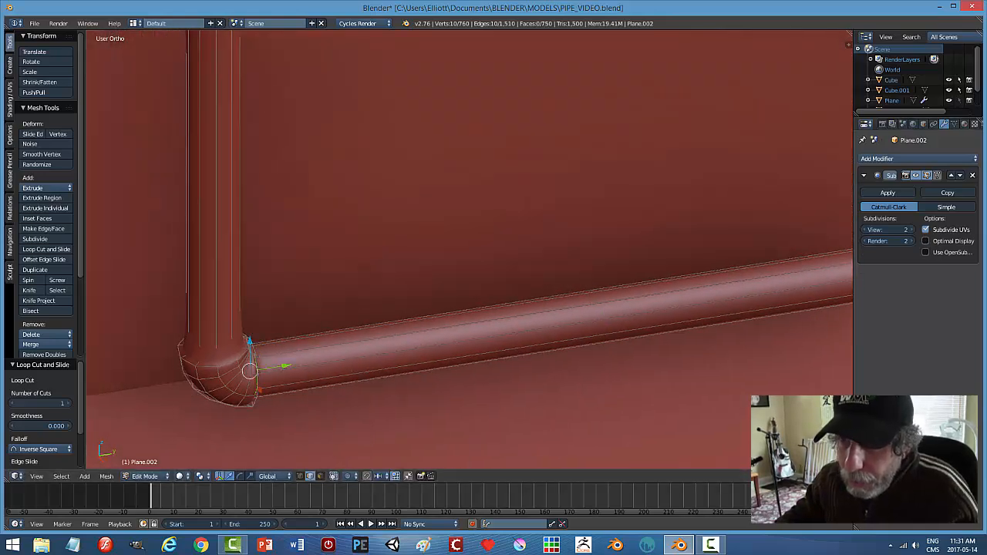
key("ctrl+r")
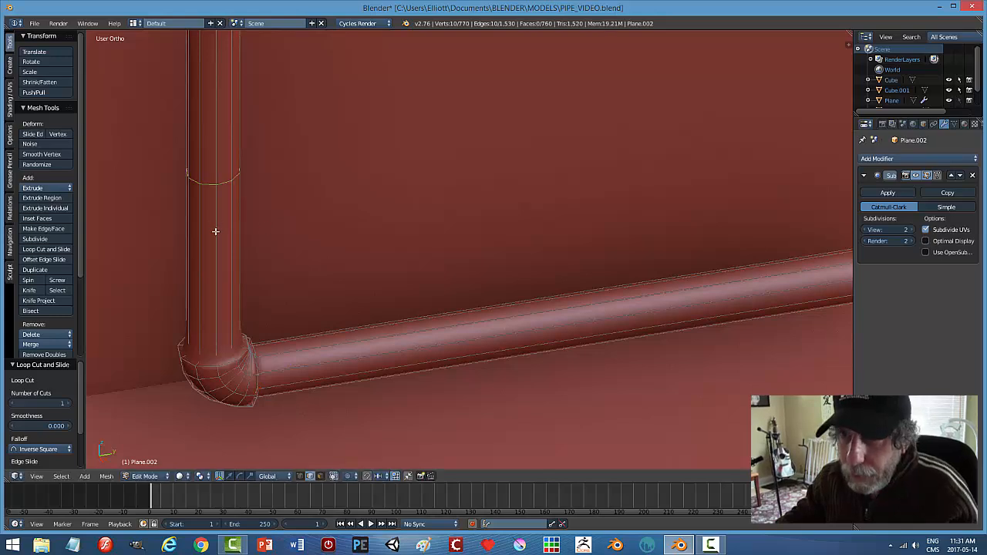
left_click(222, 351)
left_click(230, 398)
- Insert an edge loop on the tall vertical pipe, slid tight beneath the wall-opening elbow, and offset it into parallel edge loops
middle_click_drag(298, 186, 412, 349, "shift")
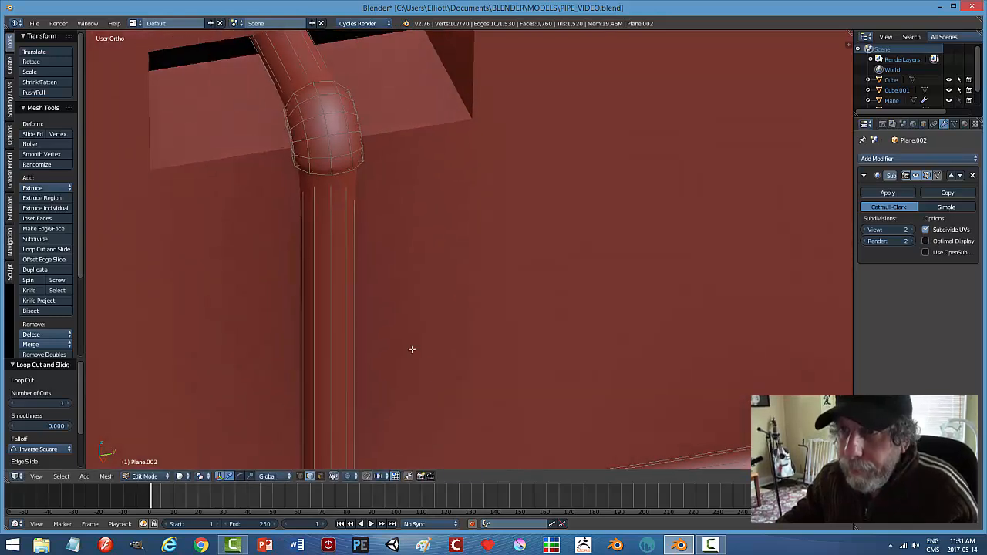
key("ctrl+r")
left_click(341, 185)
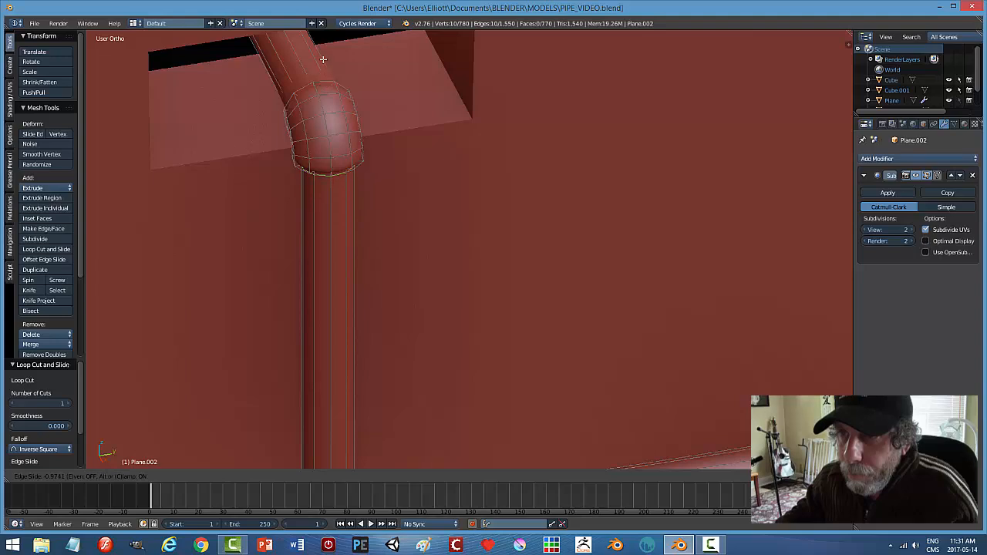
left_click(323, 59)
key("ctrl+shift+r")
left_click(309, 51)
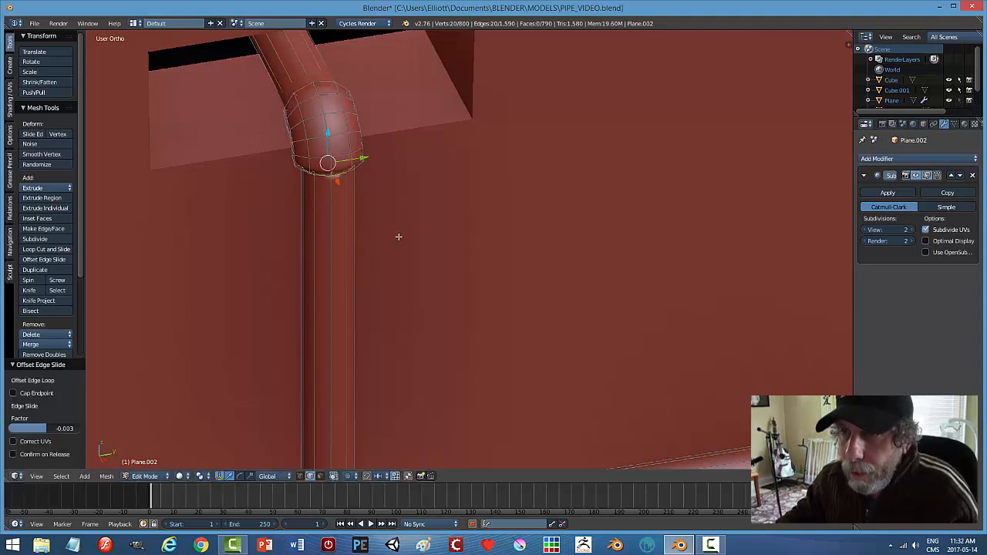
- Insert an edge loop on the run through the wall opening, slid tight against its elbow, and return to Object Mode
middle_click_drag(398, 237, 429, 219)
middle_click_drag(333, 188, 369, 182, "shift")
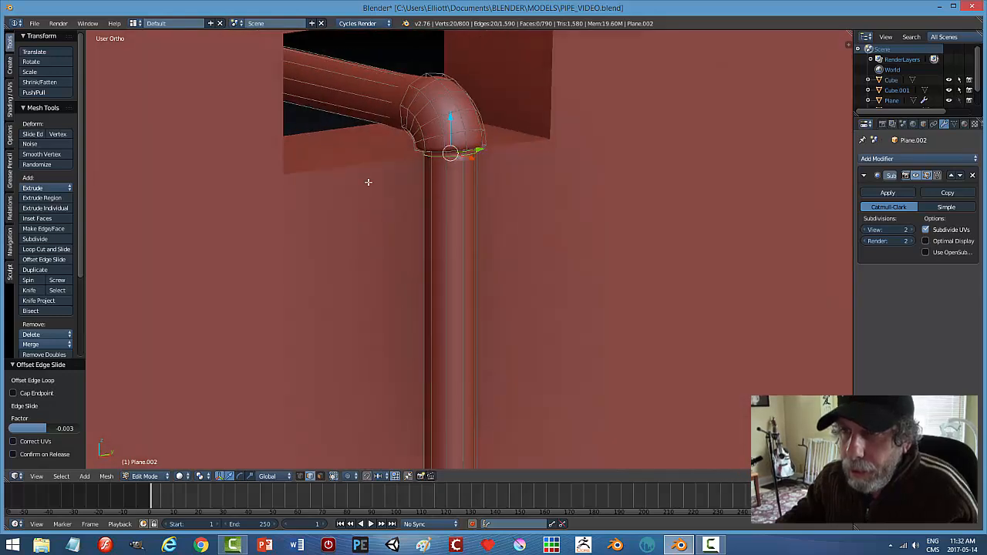
key("ctrl+r")
left_click(323, 75)
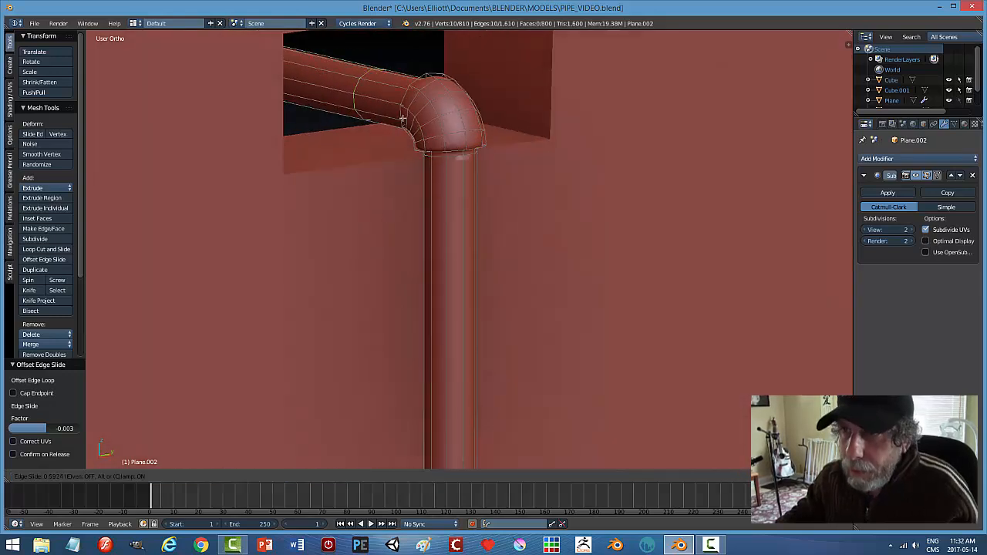
left_click(442, 142)
key("a")
scroll(577, 240, "down", 1)
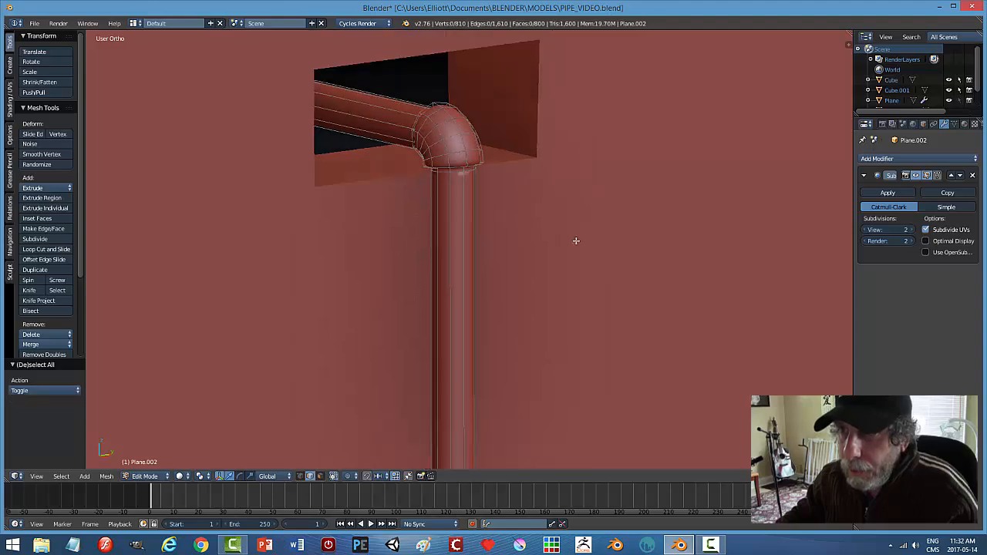
key("Tab")
left_click(536, 246)
scroll(538, 248, "down", 6)
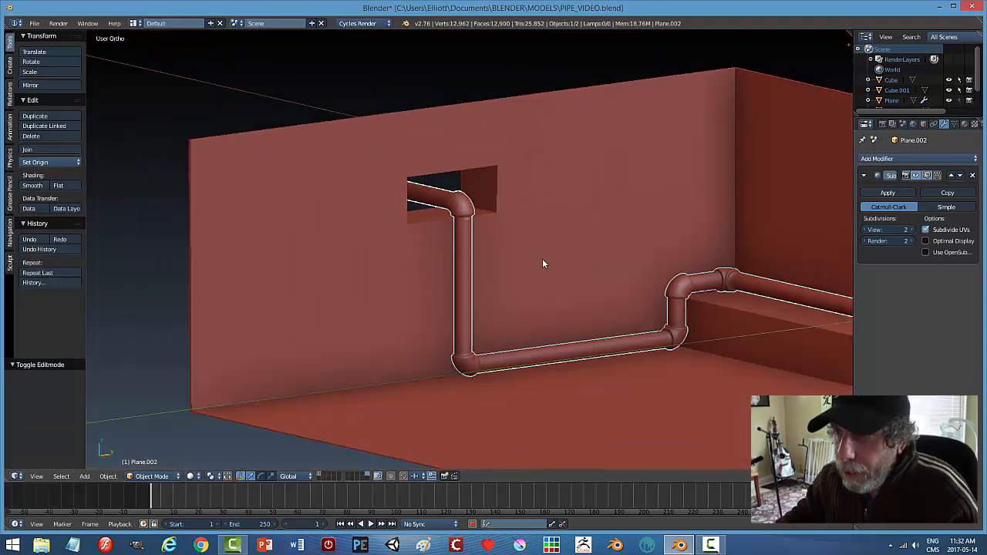
- In Edit Mode, insert edge loops on the long ledge run and the drop pipe, each slid tight against the elbow at the ledge's far end
middle_click_drag(552, 285, 284, 261)
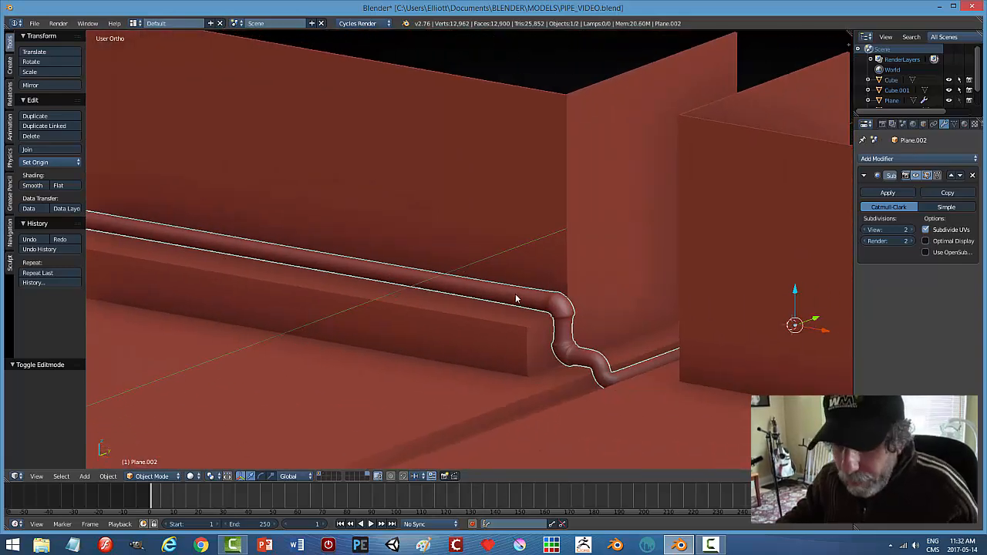
key("Tab")
left_click(564, 297)
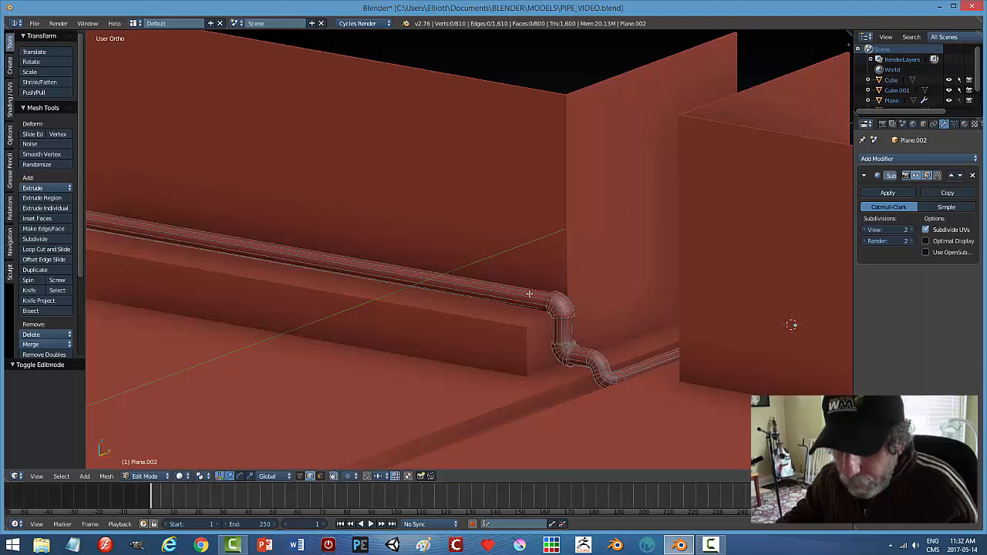
key("ctrl+r")
left_click(529, 293)
left_click(772, 357)
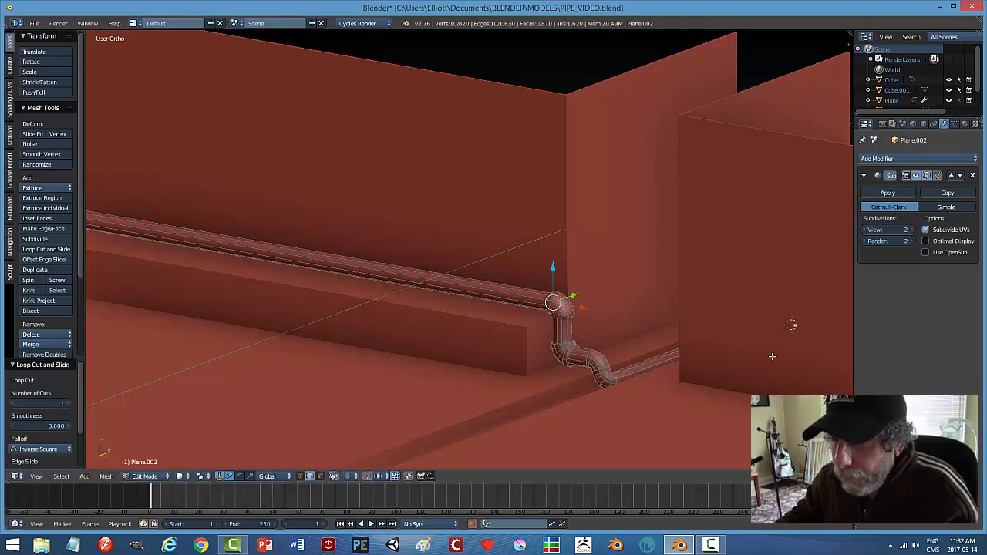
scroll(656, 360, "up", 3)
middle_click_drag(635, 357, 550, 261)
middle_click_drag(432, 285, 441, 242)
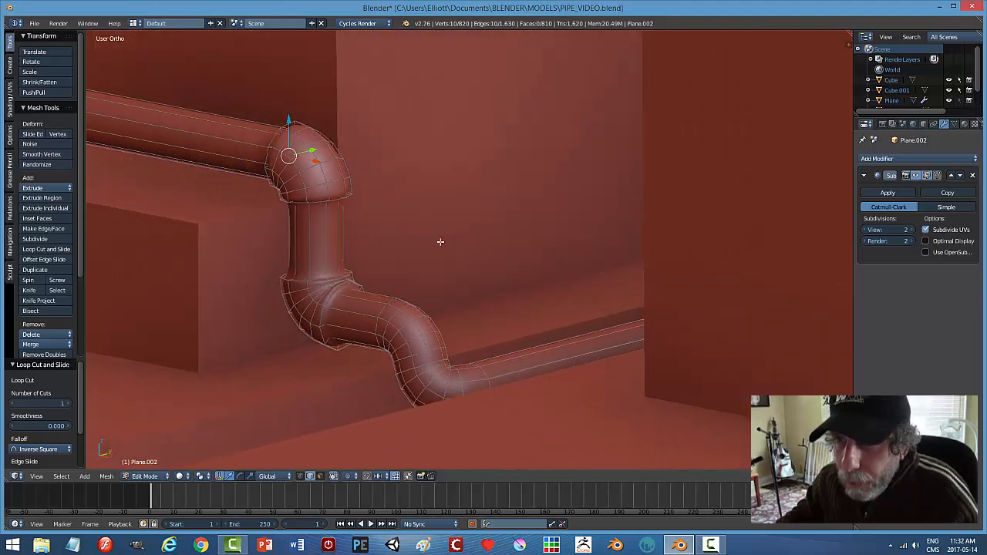
key("ctrl+r")
left_click(330, 232)
left_click(333, 200)
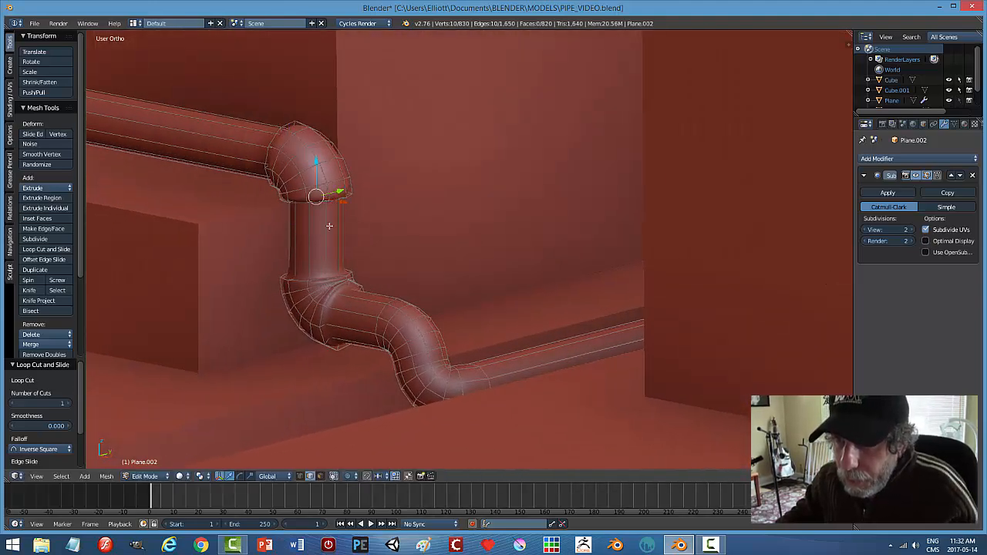
- Insert edge loops on the drop pipe's lower end and the short run beyond it, slid tight against their shared elbow, and clear the selection
key("ctrl+r")
left_click(330, 232)
left_click(332, 266)
key("ctrl+r")
left_click(365, 308)
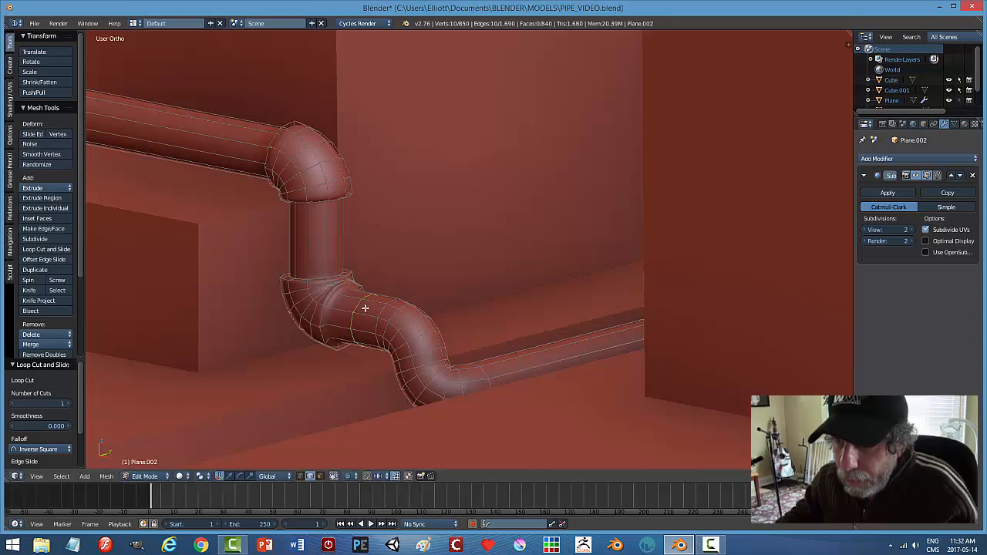
left_click(334, 297)
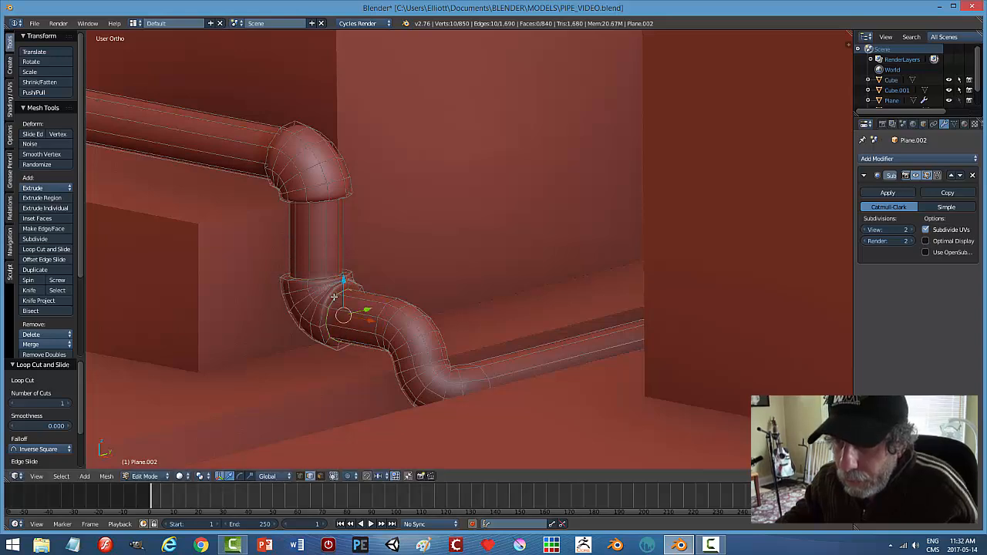
key("a")
- Insert edge loops within the elbow fitting above the drop pipe, one slid close to each of its two rims
key("ctrl+Tab")
left_click(375, 295)
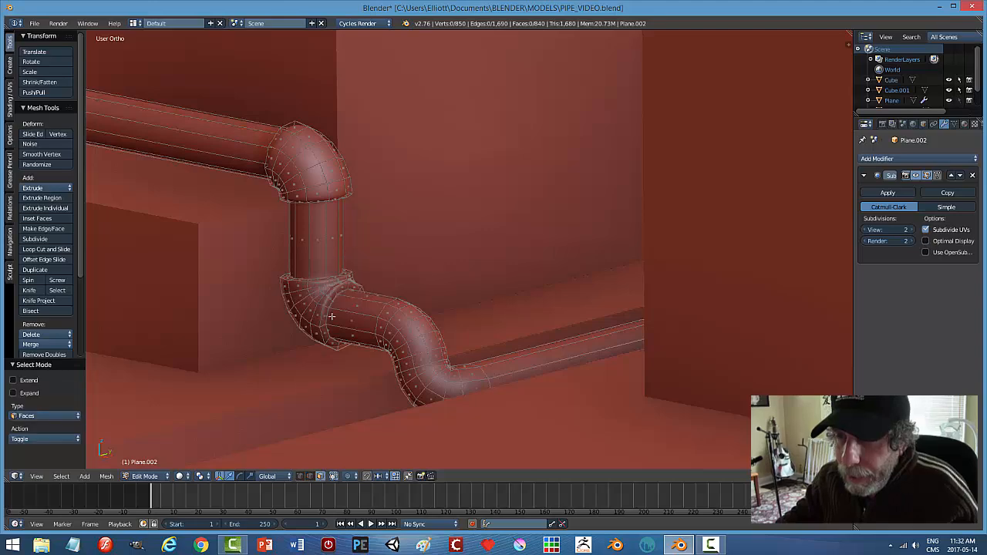
middle_click_drag(332, 316, 361, 315)
middle_click_drag(532, 199, 443, 242, "shift")
scroll(393, 179, "up", 2)
middle_click_drag(360, 167, 391, 197, "shift")
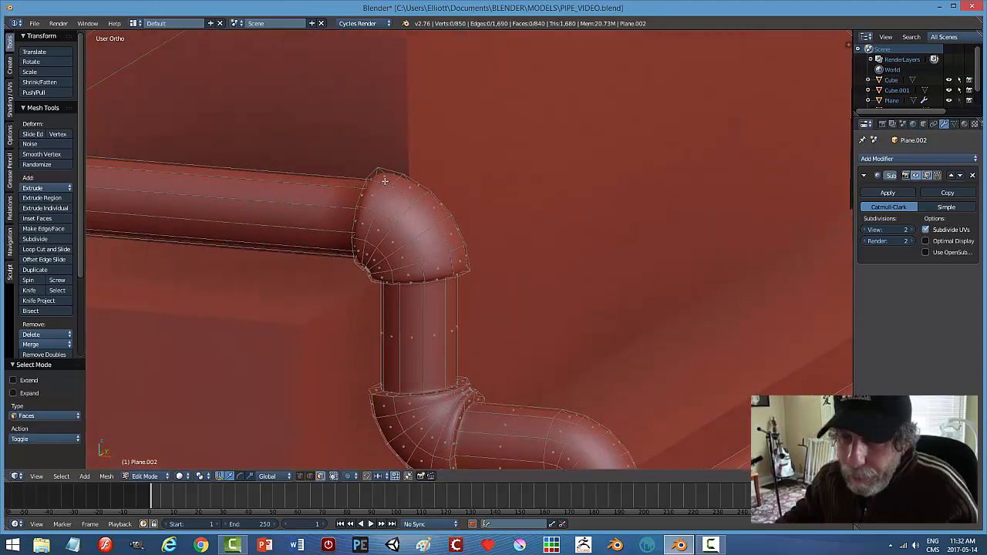
key("ctrl+r")
left_click(377, 172)
left_click(377, 171)
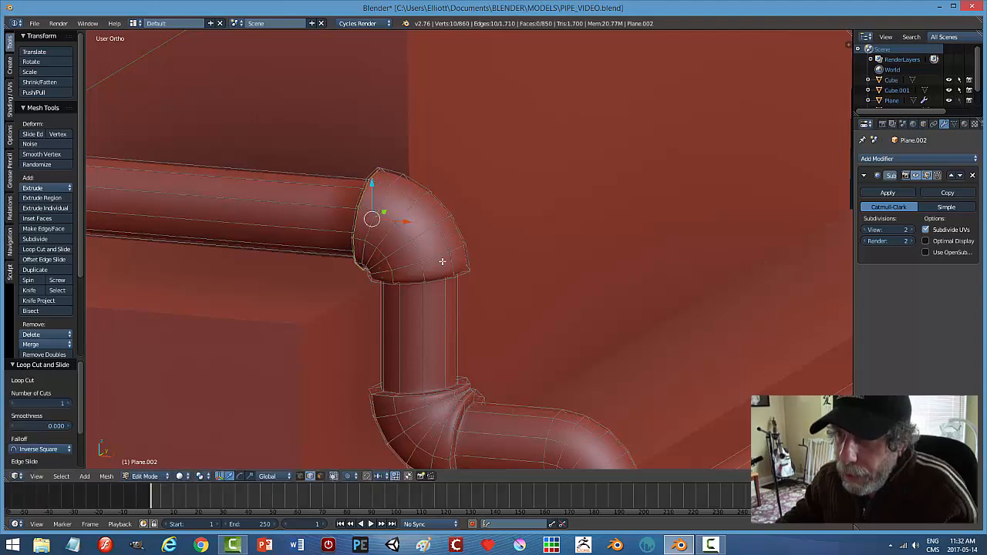
key("ctrl+r")
left_click(466, 266)
left_click(468, 273)
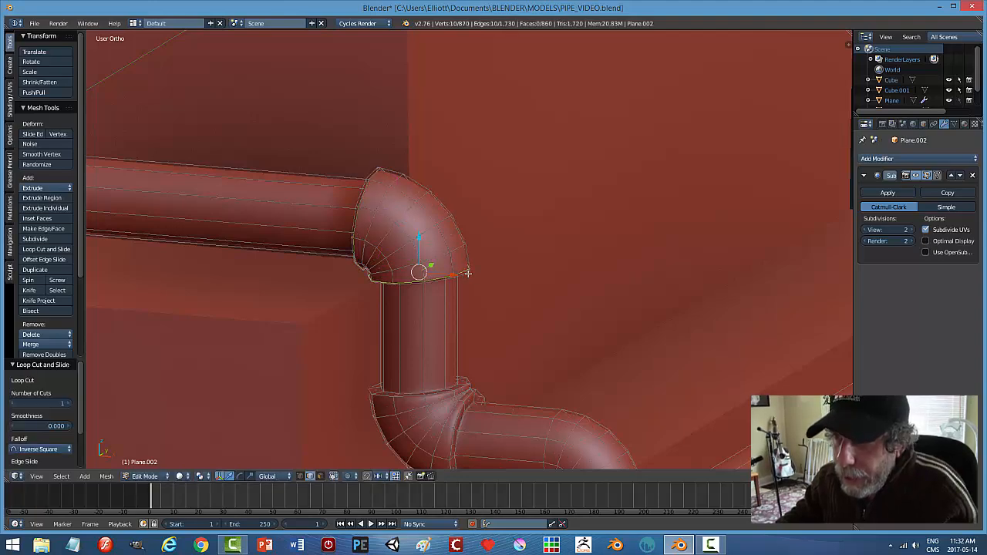
- Insert an edge loop within the elbow fitting at the drop pipe's foot, slid close to its upper rim
middle_click_drag(501, 327, 561, 289, "shift")
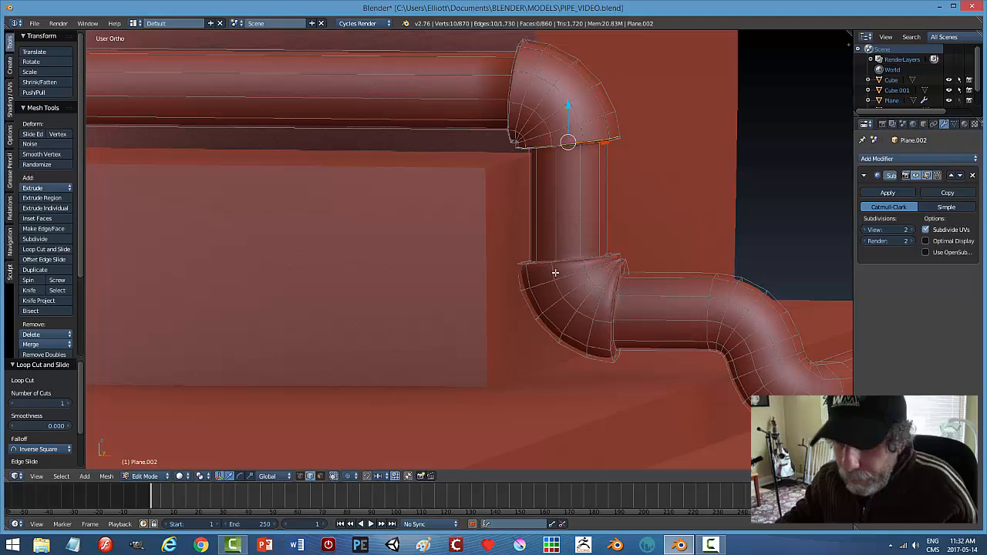
key("ctrl+r")
left_click(554, 270)
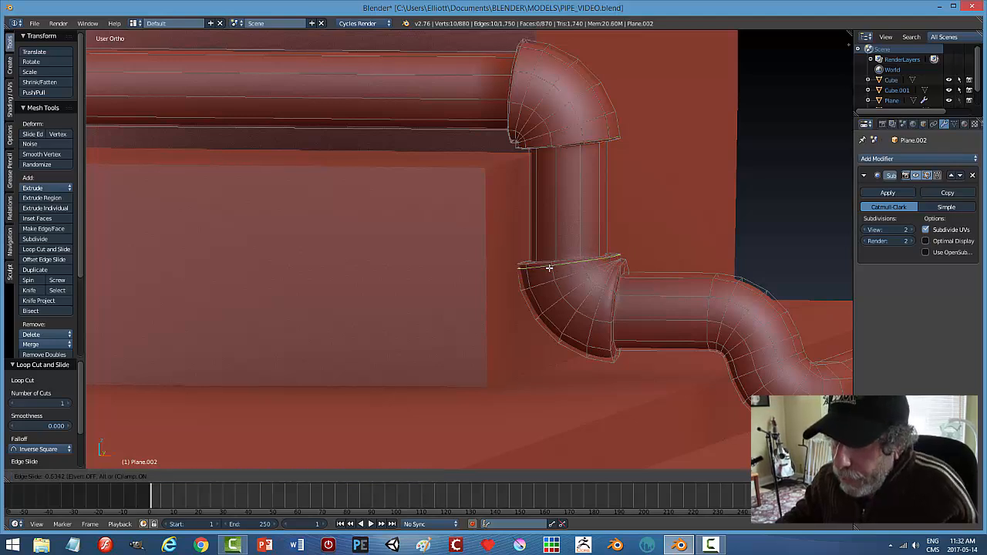
left_click(550, 270)
key("ctrl+r")
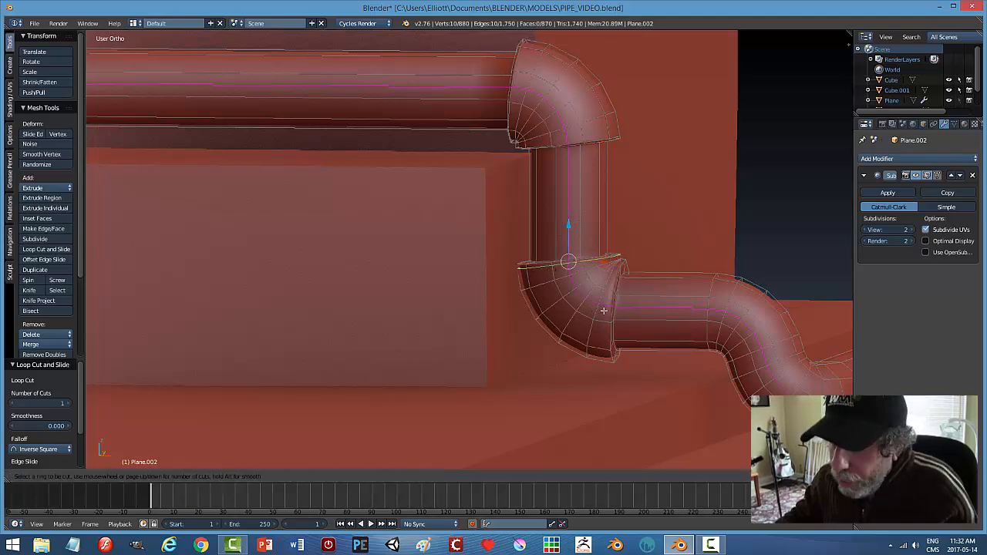
left_click(604, 310)
left_click(604, 310)
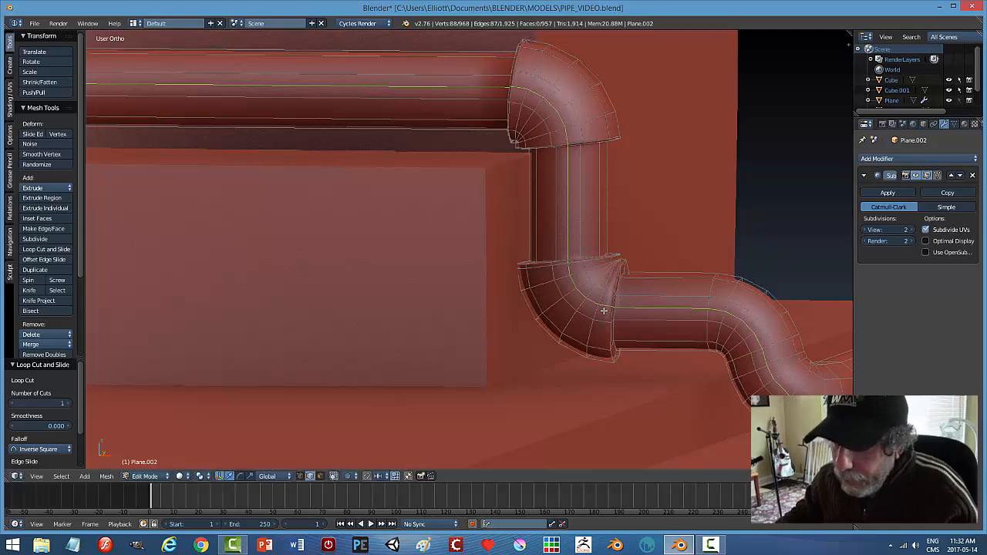
key("ctrl+z")
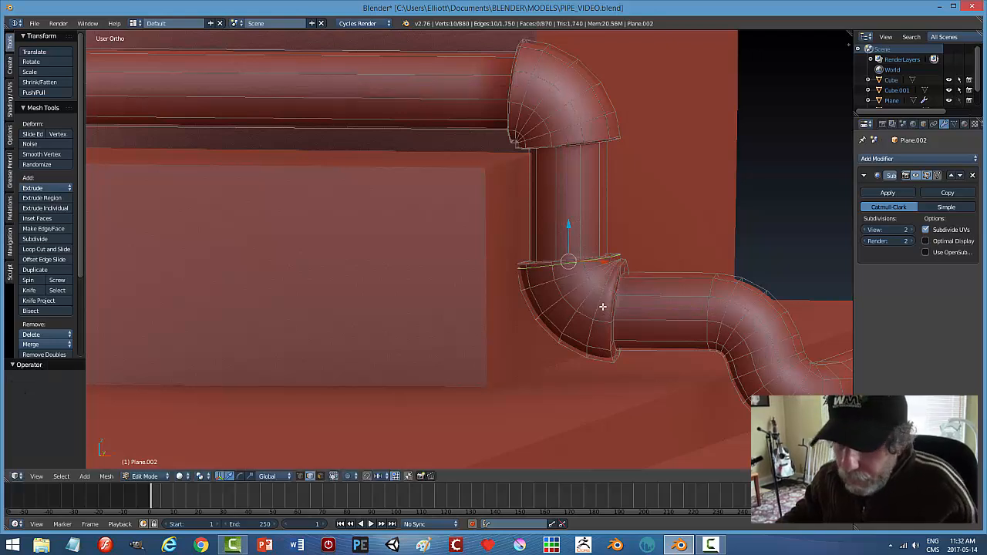
- Insert an edge loop around the same fitting, slid against its rim facing the short run, and clear the selection
key("ctrl+r")
left_click(605, 319)
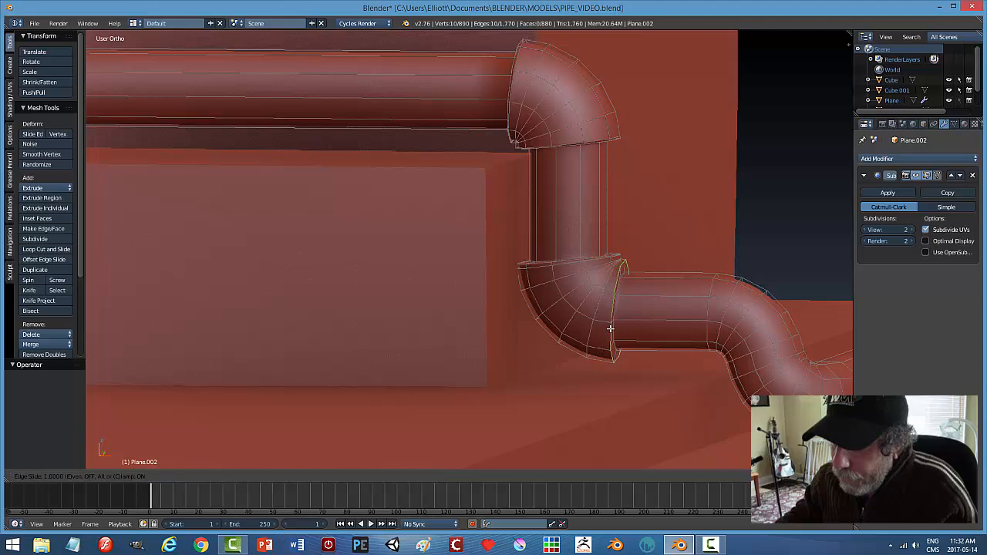
left_click(585, 328)
key("a")
- Insert edge loops within the room-corner elbow fitting, one close to the long ledge run's rim and one close to the short ledge run's rim
scroll(497, 294, "down", 3)
scroll(653, 282, "up", 8)
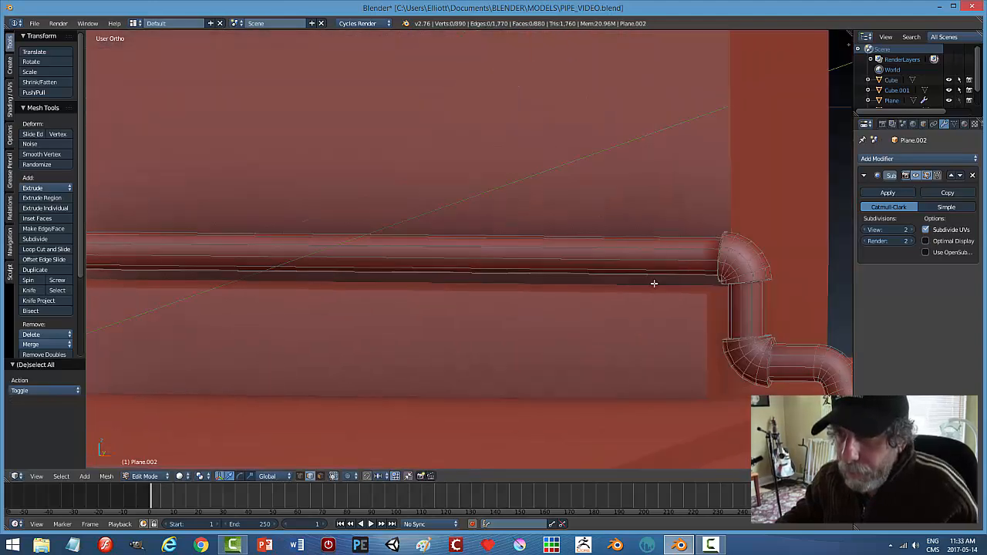
middle_click_drag(267, 268, 417, 264)
scroll(437, 230, "up", 3)
middle_click_drag(435, 213, 446, 258, "shift")
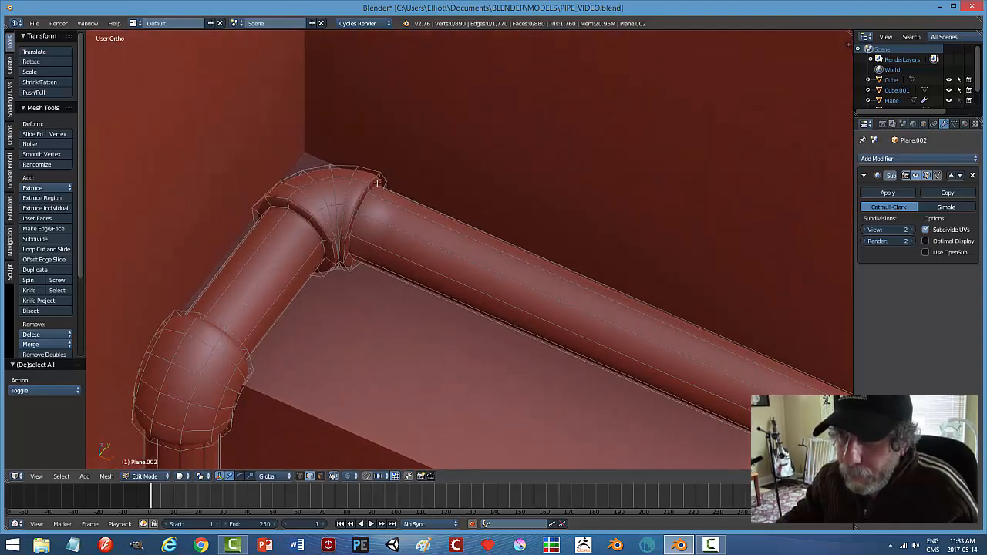
key("ctrl+r")
left_click(370, 168)
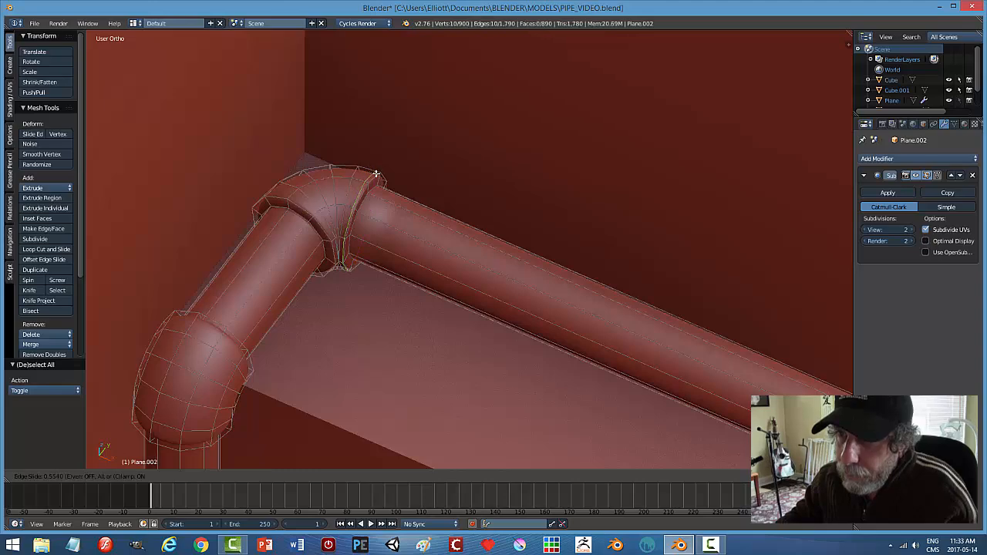
left_click(377, 176)
key("ctrl+r")
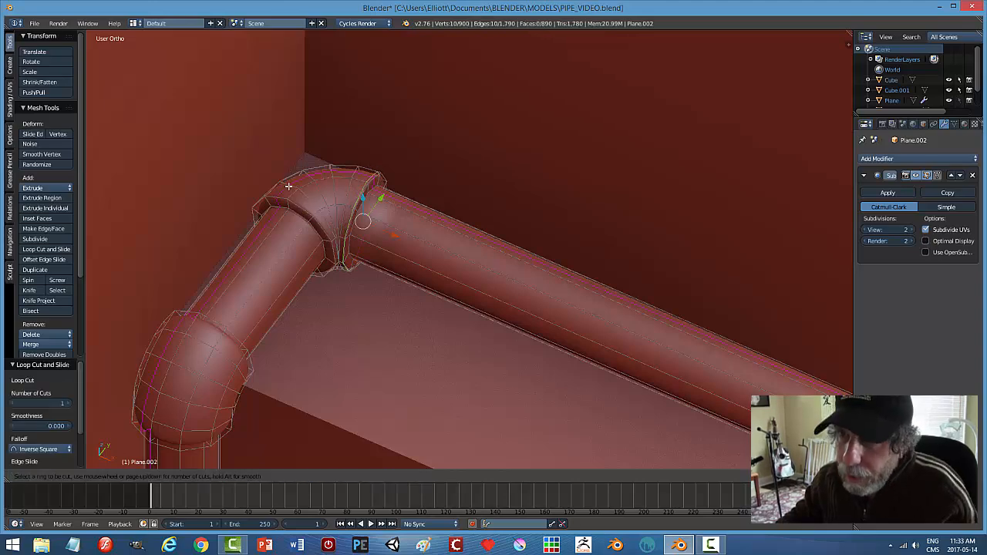
left_click(280, 187)
left_click(281, 196)
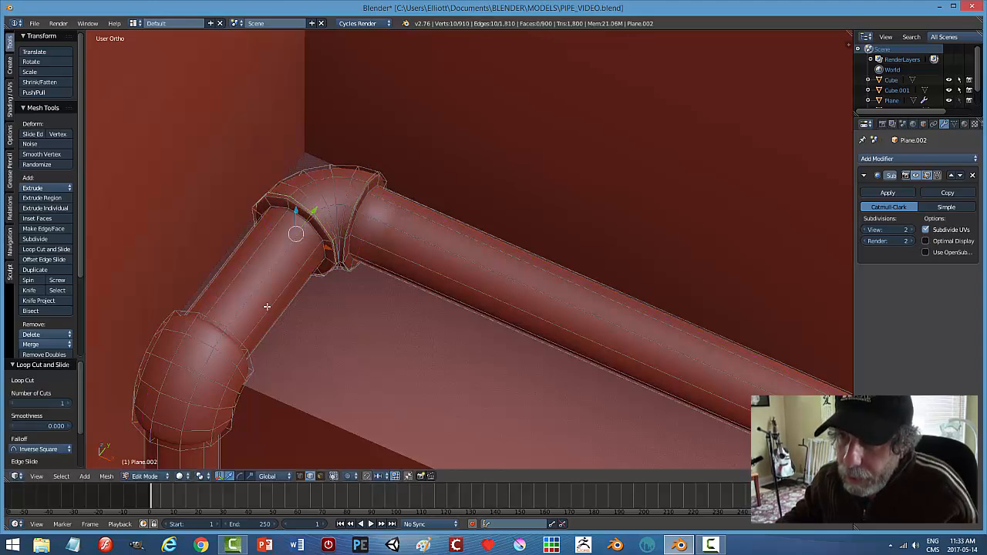
- In perspective view, insert edge loops within the elbow fitting atop the short riser, one slid close to each of its rims
key("KP_5")
scroll(244, 264, "down", 5)
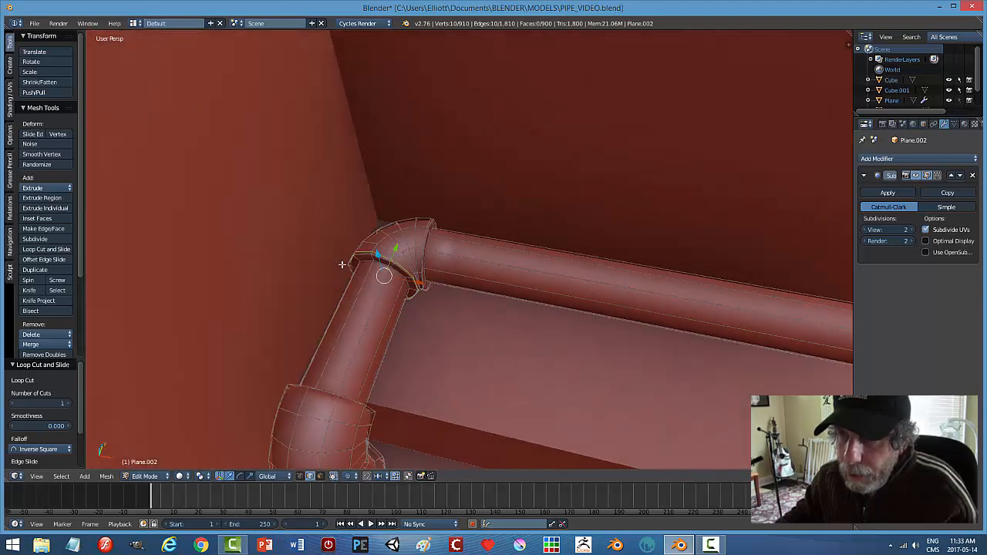
middle_click_drag(335, 272, 316, 186, "shift")
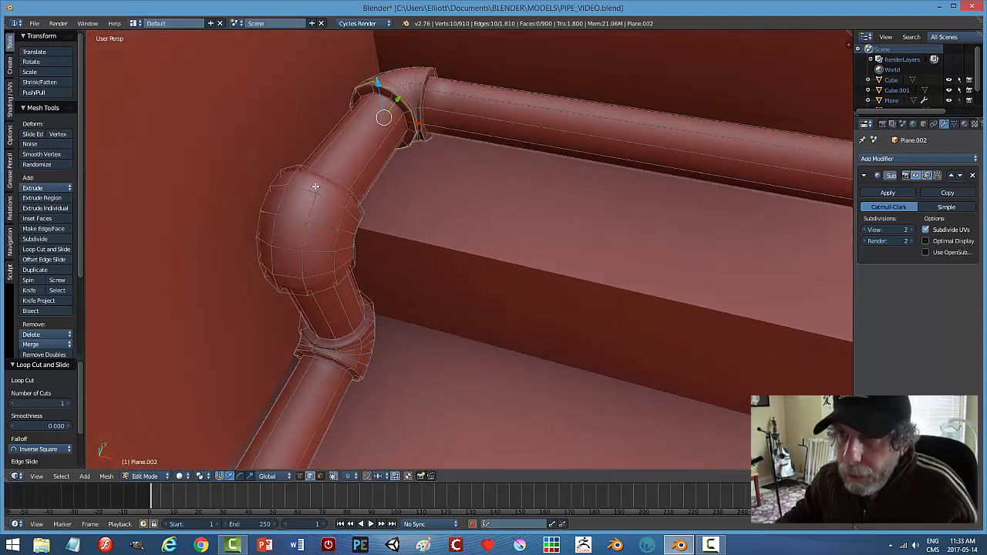
key("ctrl+r")
left_click(298, 171)
left_click(298, 168)
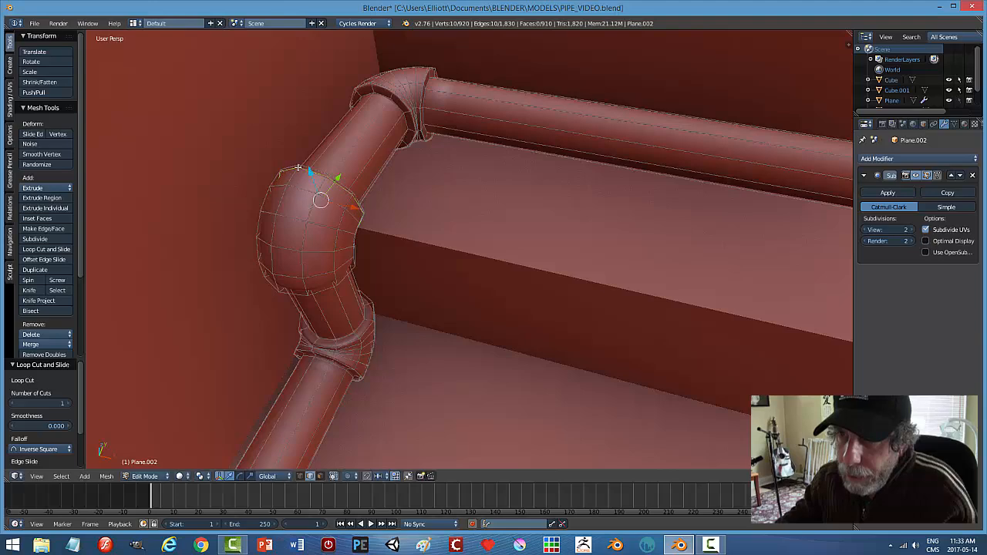
middle_click_drag(360, 302, 358, 176)
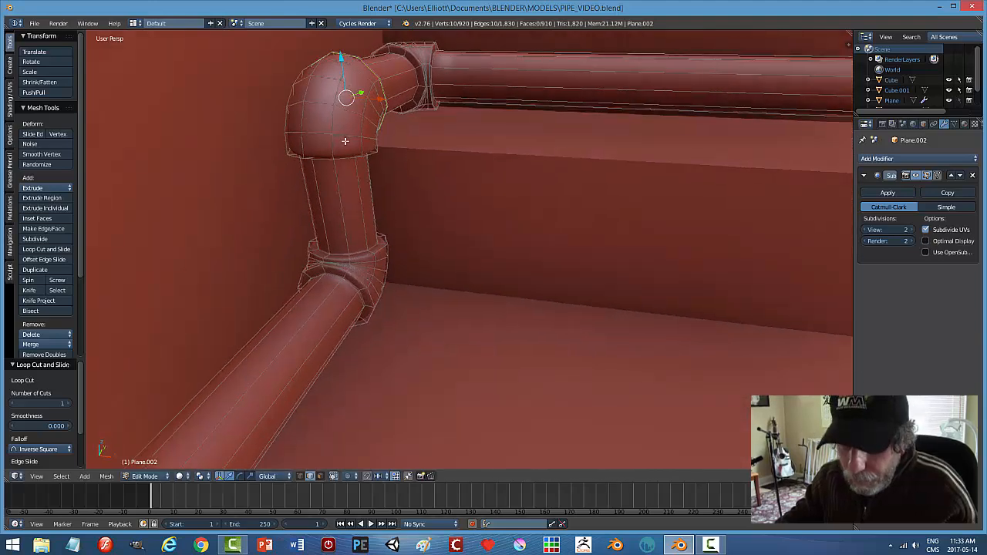
key("ctrl+r")
left_click(331, 151)
left_click(330, 156)
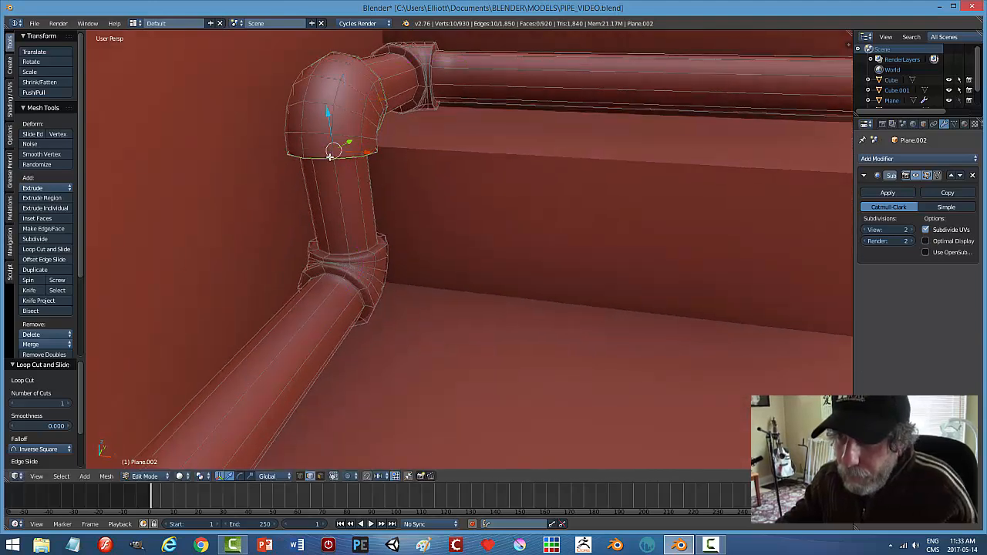
middle_click_drag(459, 273, 339, 229)
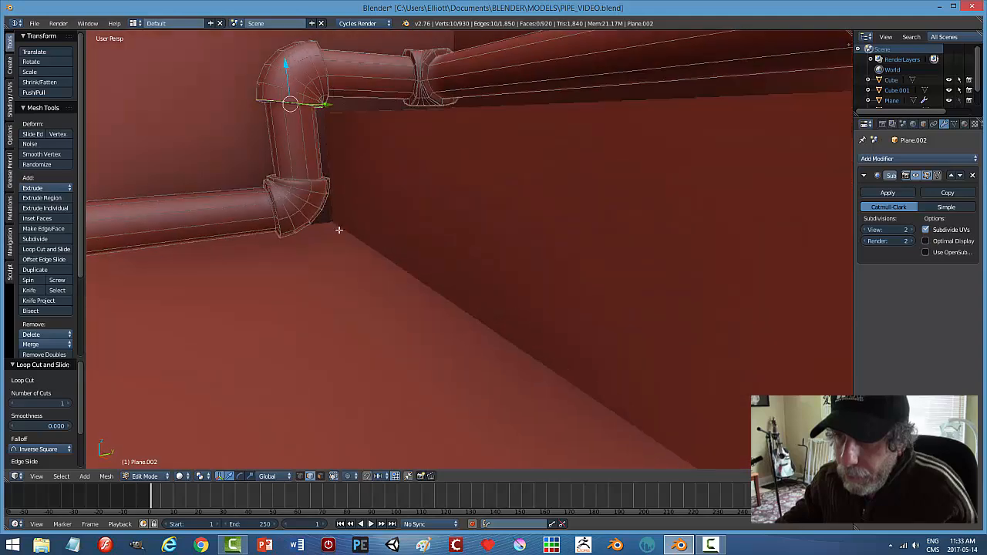
- Insert edge loops within the elbow fitting at the short riser's foot, one close to each rim, and clear the selection
key("ctrl+r")
left_click(321, 183)
left_click(322, 179)
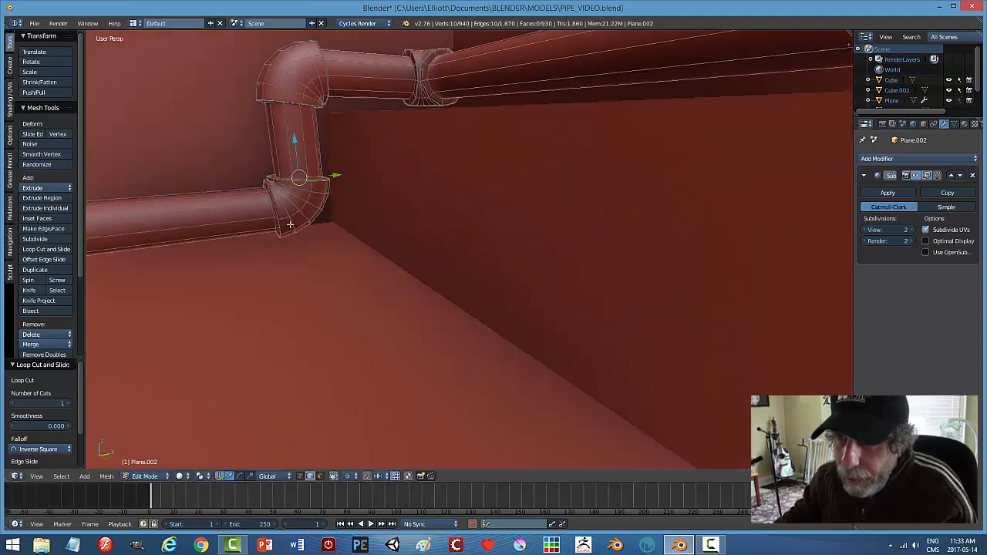
key("ctrl+r")
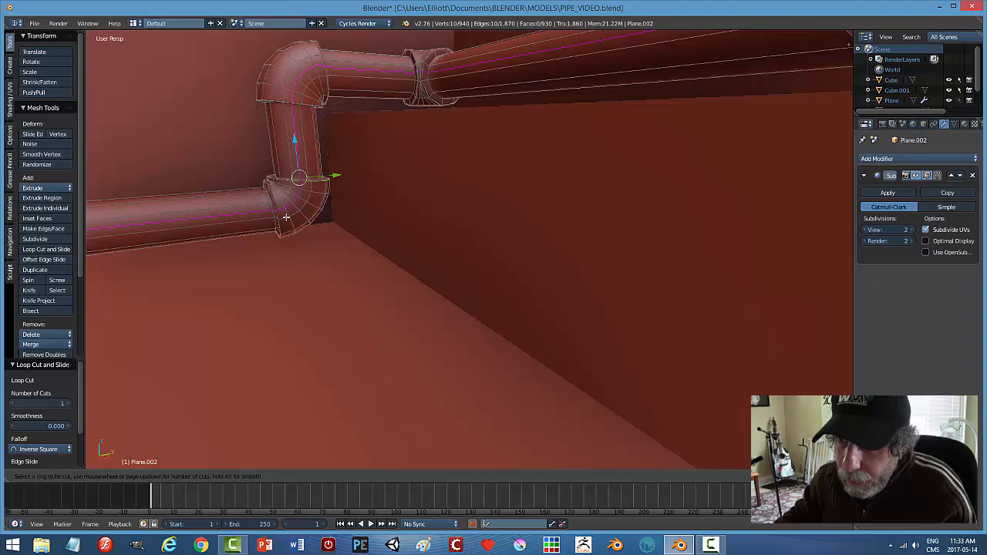
left_click(286, 217)
left_click(281, 221)
key("a")
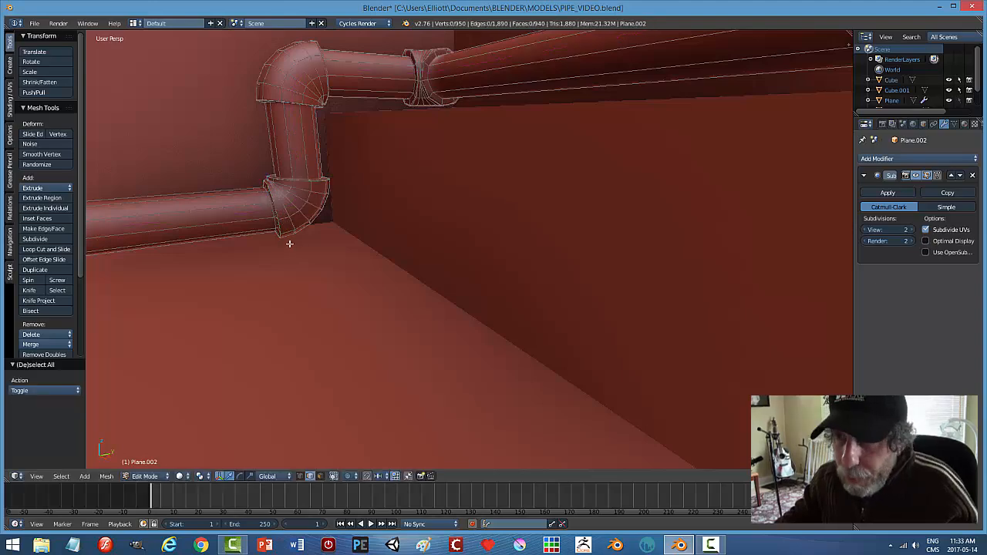
- Insert edge loops within the elbow fitting at the foot of the tall pipe below the wall opening, one at each rim
scroll(285, 231, "down", 3)
middle_click_drag(333, 211, 461, 187, "shift")
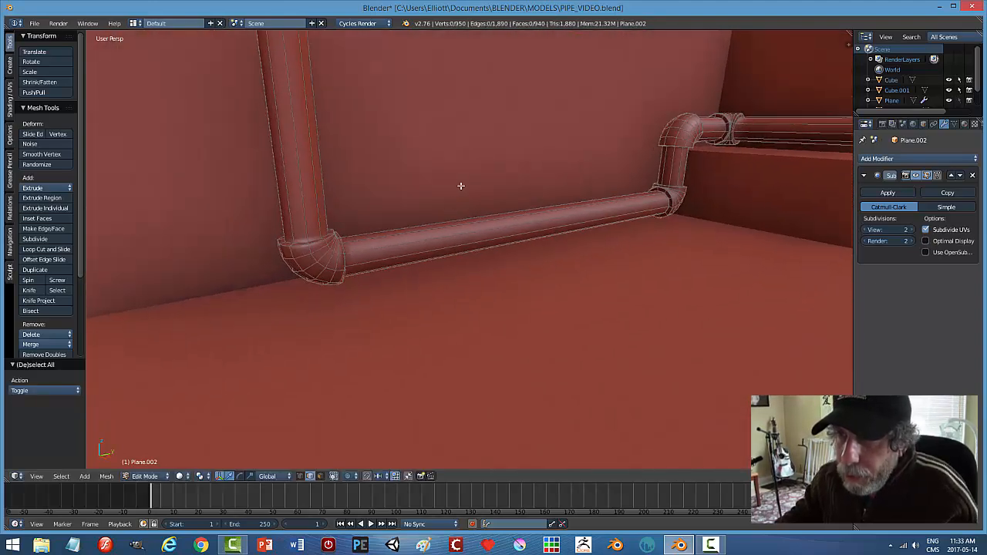
middle_click_drag(366, 243, 456, 276)
middle_click_drag(562, 290, 415, 270)
scroll(415, 270, "up", 4)
middle_click_drag(231, 270, 319, 276)
key("ctrl+r")
left_click(331, 294)
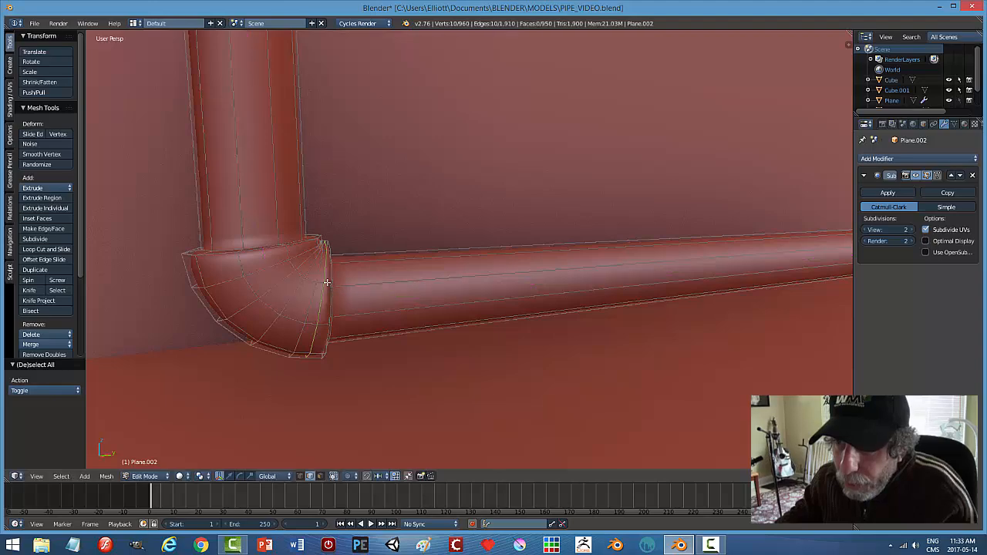
right_click(324, 297)
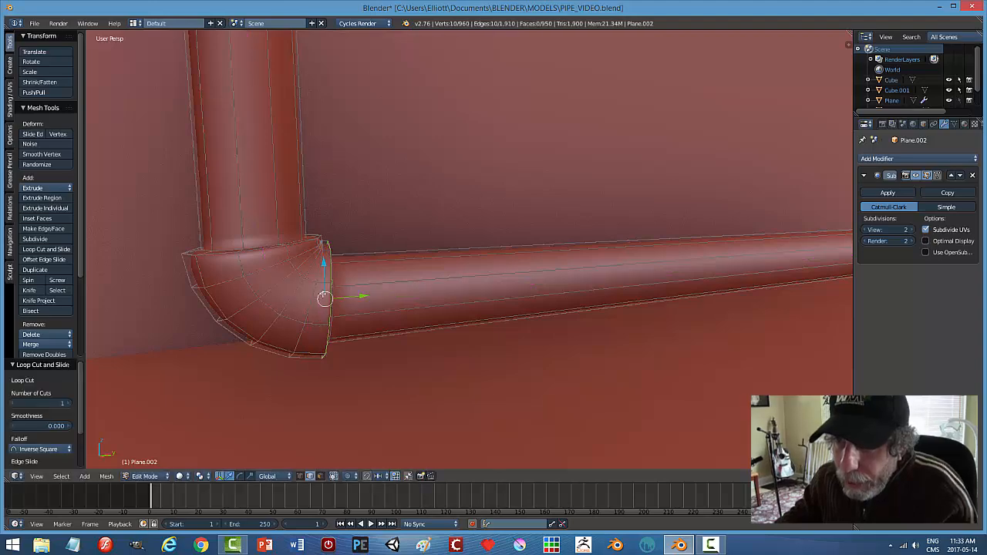
key("ctrl+r")
left_click(247, 246)
right_click(247, 246)
- Insert an edge loop within the elbow fitting at the wall opening, slid close to its lower rim
scroll(338, 169, "down", 5)
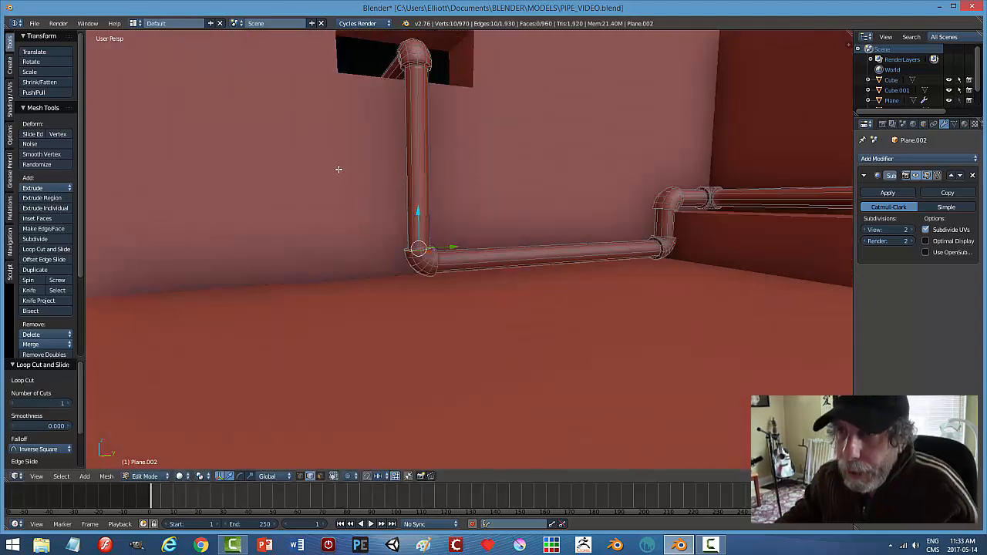
middle_click_drag(437, 111, 463, 212)
scroll(492, 275, "up", 4)
middle_click_drag(360, 243, 355, 228)
key("ctrl+r")
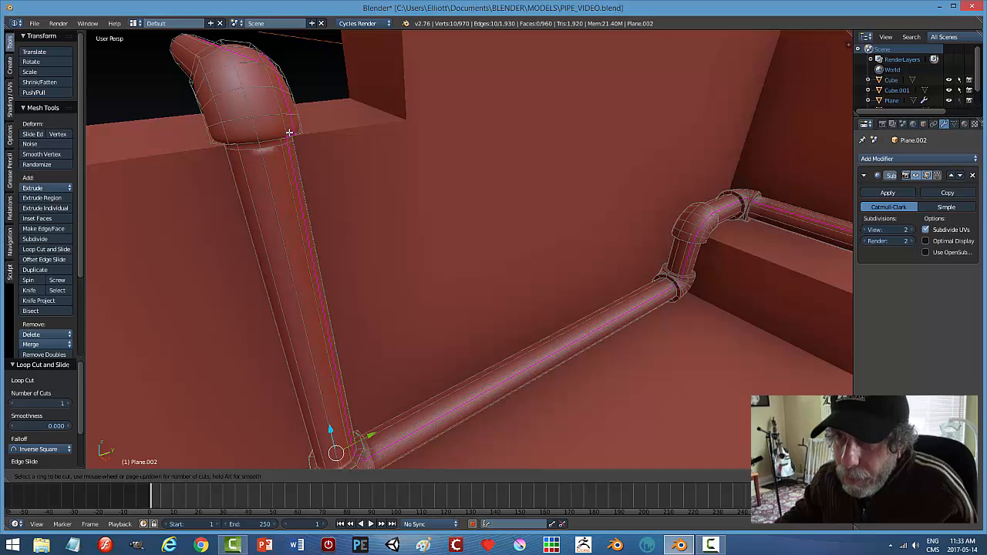
left_click(289, 133)
left_click(283, 155)
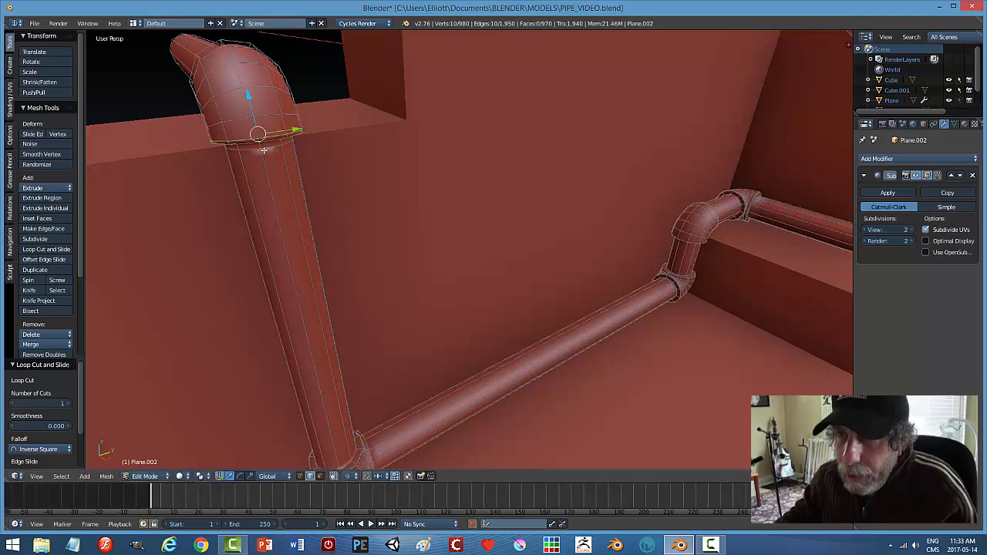
- Try to move the edge loop beneath that fitting's lower rim slightly upward, and undo the move
right_click(273, 149, "alt")
left_click_drag(253, 110, 251, 106)
key("ctrl+z")
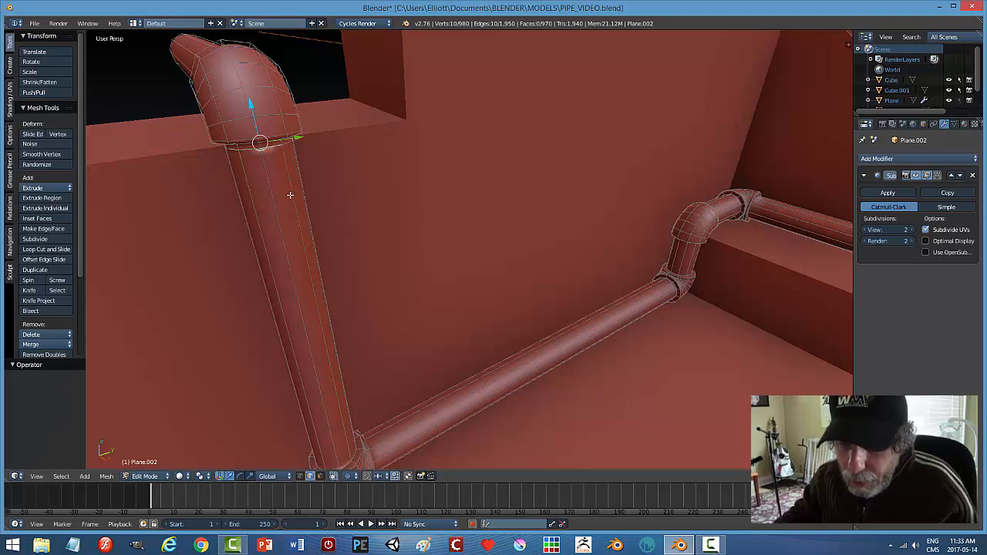
- Insert an edge loop around the tall vertical pipe, slid up against the wall-opening fitting, and clear the selection
key("ctrl+r")
left_click(290, 195)
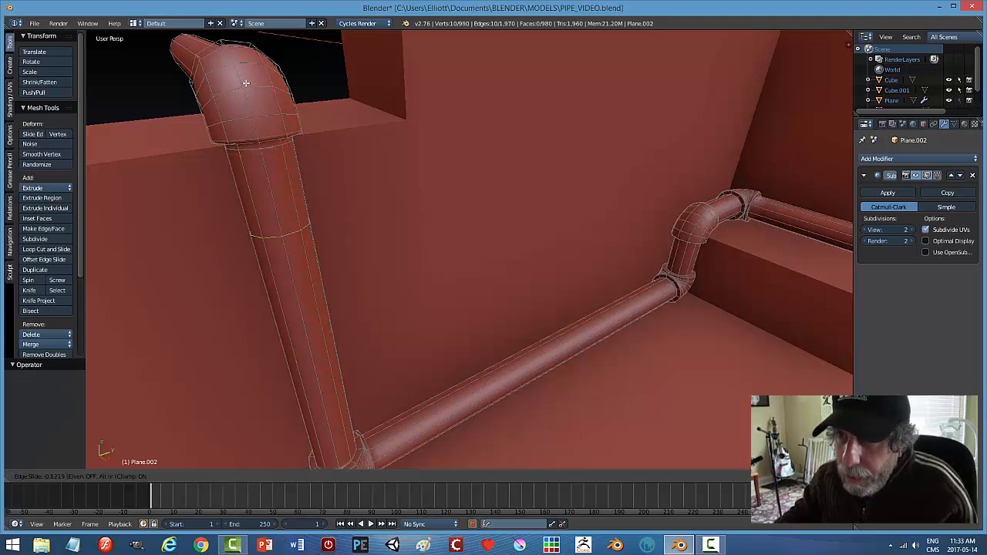
left_click(226, 48)
key("a")
- Insert an edge loop within the wall-opening fitting, slid close to the rim facing the opening, and clear the selection
middle_click_drag(275, 64, 346, 288)
key("ctrl+r")
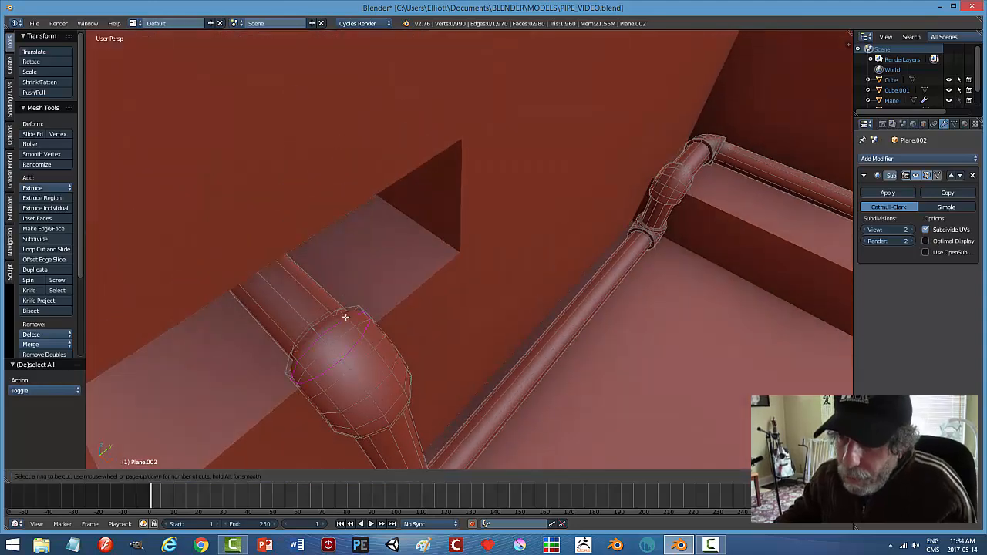
left_click(346, 316)
left_click(336, 308)
key("a")
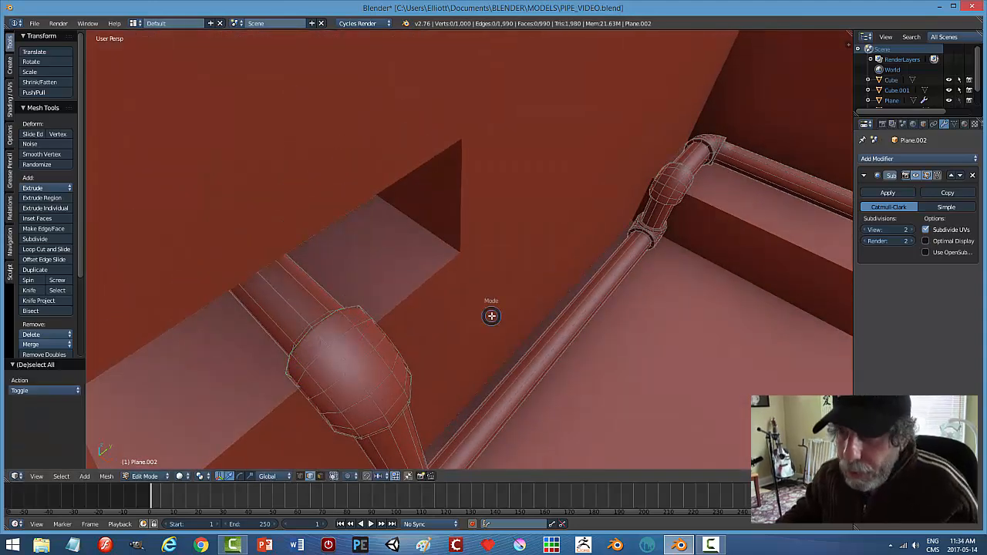
- Return to Object Mode, clear the selection and look over the fittings along the whole pipe
left_click(412, 318)
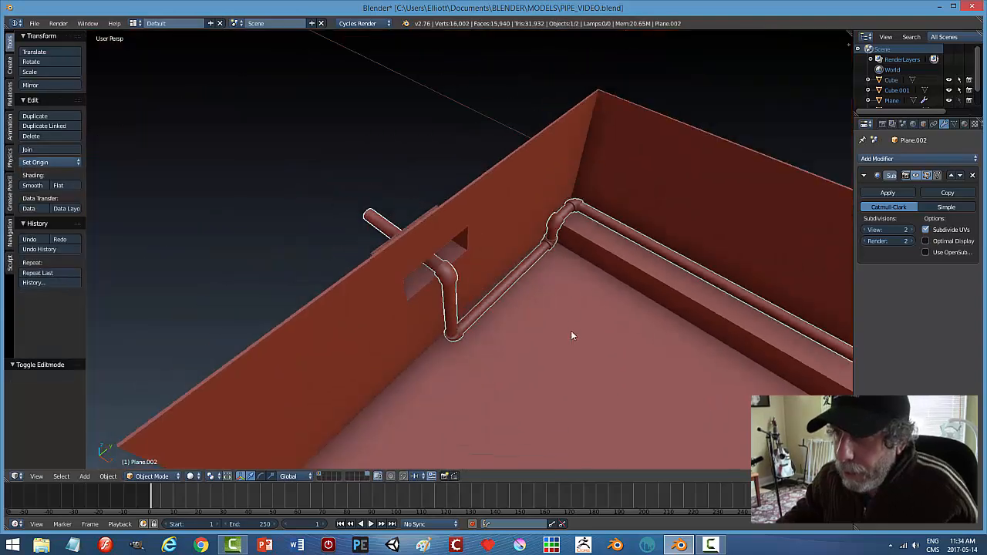
middle_click_drag(571, 331, 640, 301)
key("a")
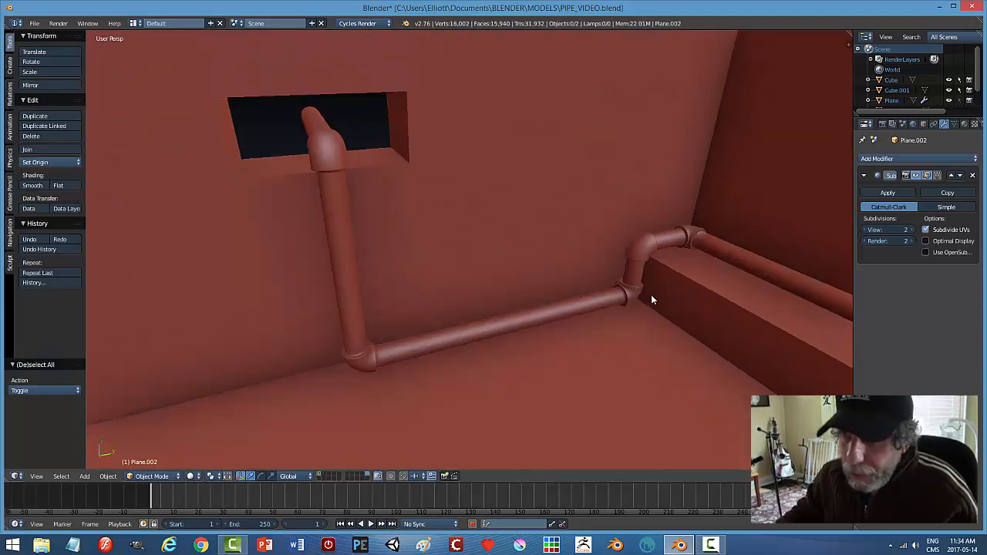
middle_click_drag(700, 298, 476, 316, "shift")
- Reopen the pipe in Edit Mode and insert two evenly spaced edge loops around the long ledge run
right_click(531, 271)
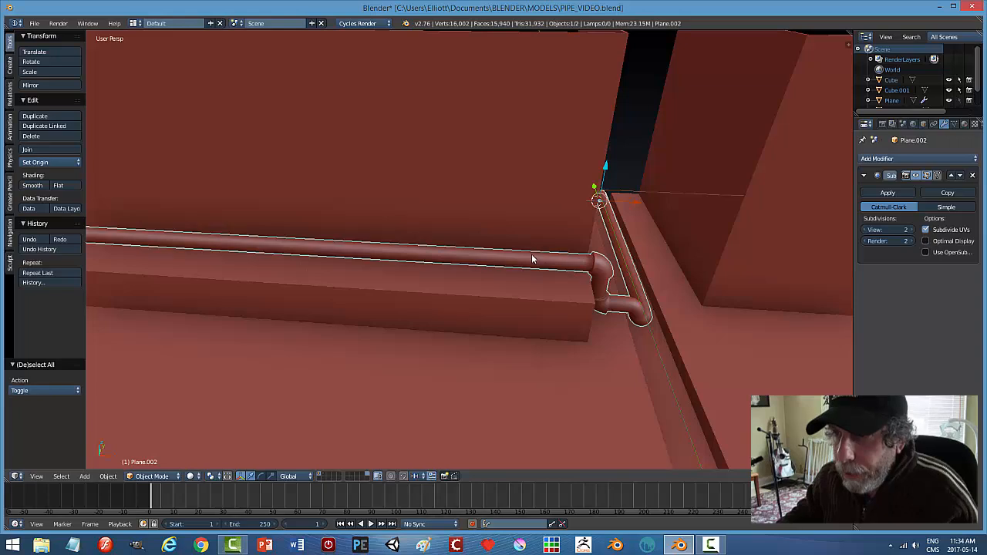
key("Tab")
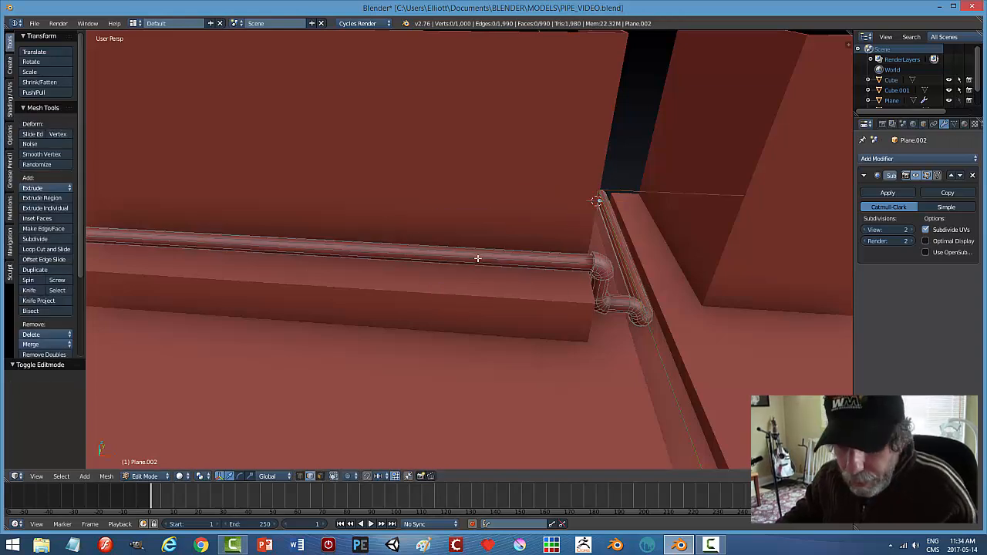
key("ctrl+r")
left_click(478, 259)
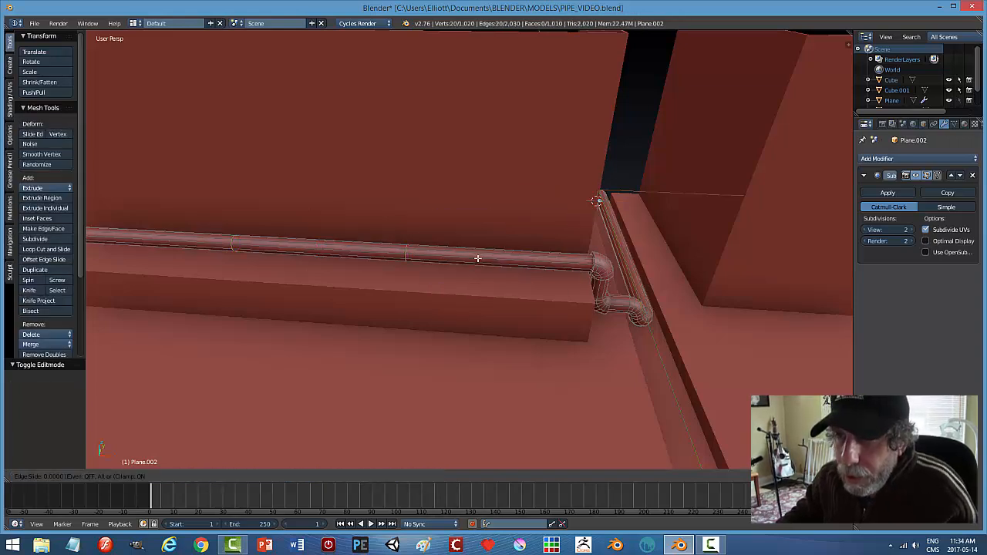
left_click(477, 258)
- Scale the two new edge loops toward each other along X to about 0.042
key("s")
key("x")
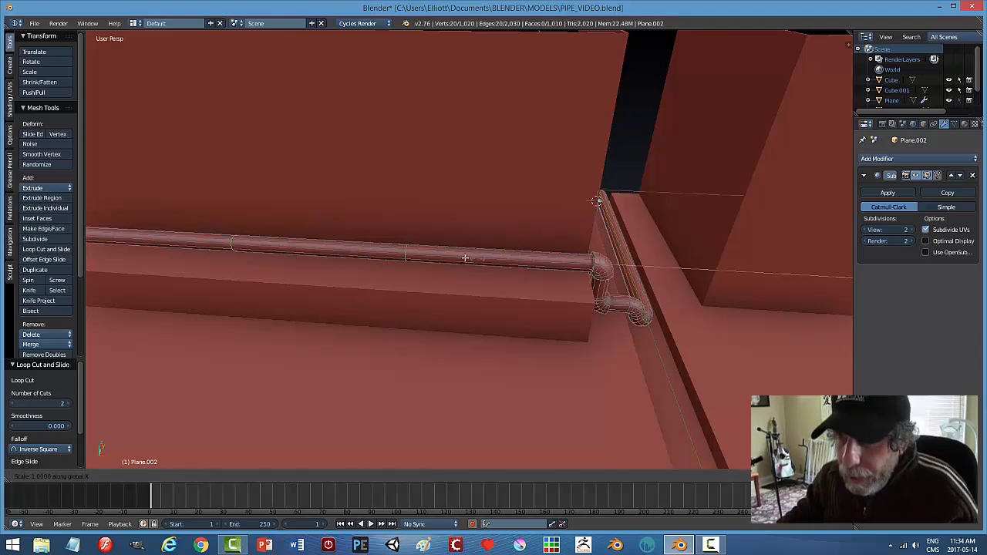
left_click(326, 254)
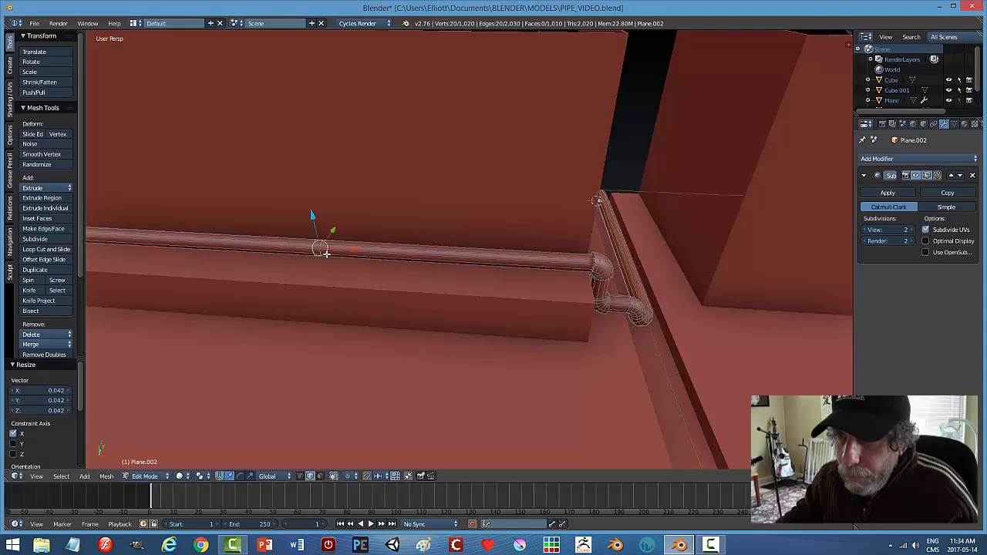
- In face select mode, select the narrow ring of faces between the two loops on the long ledge run
scroll(347, 278, "up", 3)
key("KP_Decimal")
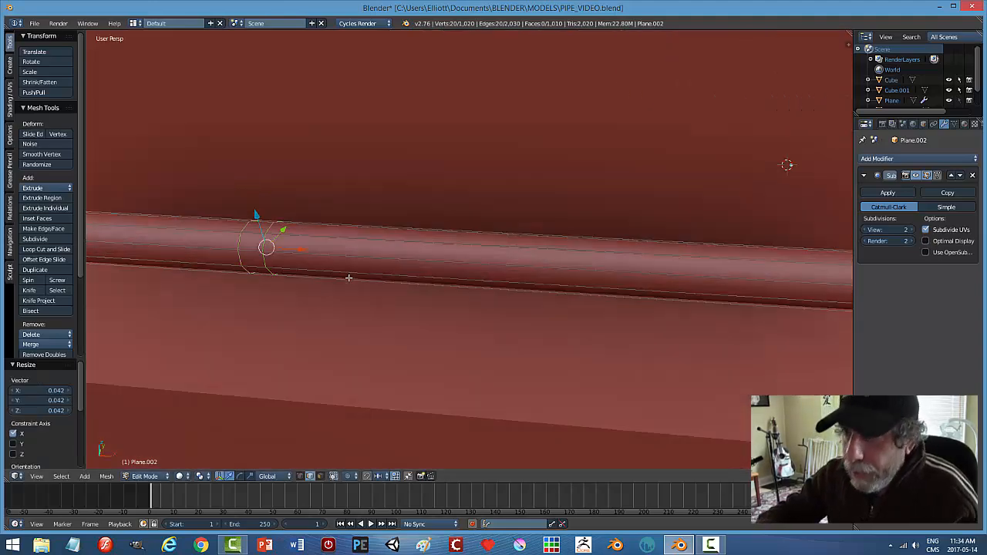
scroll(473, 287, "down", 2)
key("ctrl+Tab")
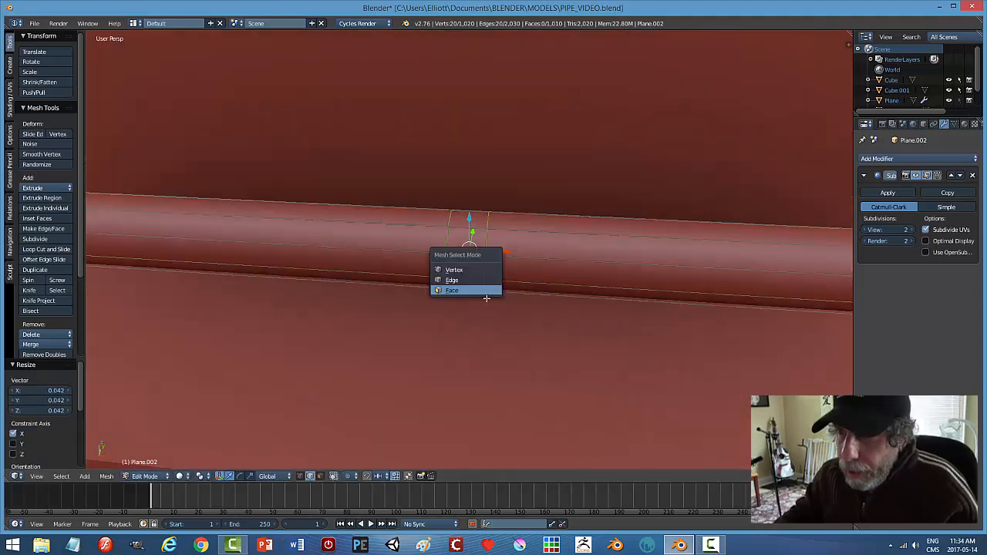
left_click(488, 287)
right_click(470, 227, "alt")
middle_click_drag(533, 293, 520, 294)
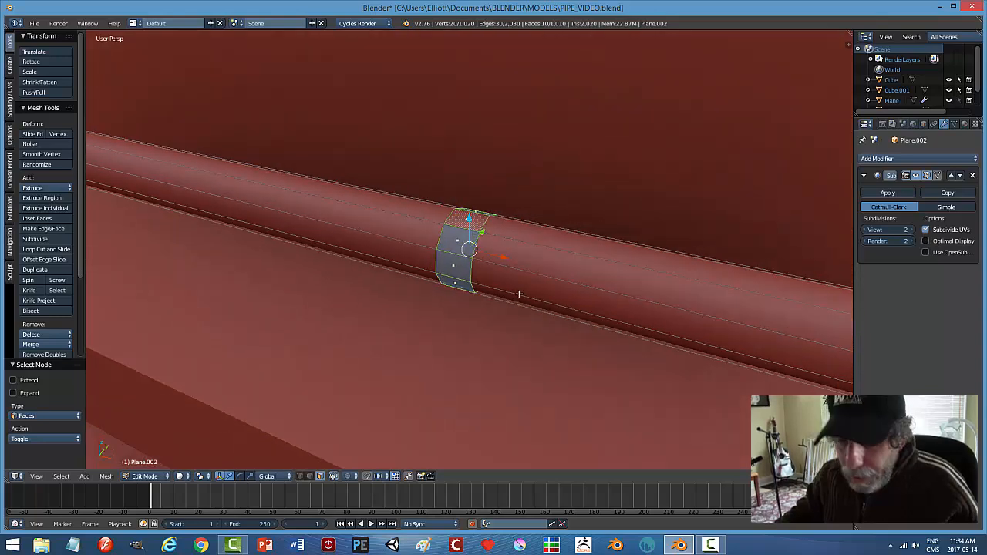
- Duplicate the selected face ring in place, separate the copy into its own object, and return to Object Mode
key("shift+d")
right_click(519, 294)
key("p")
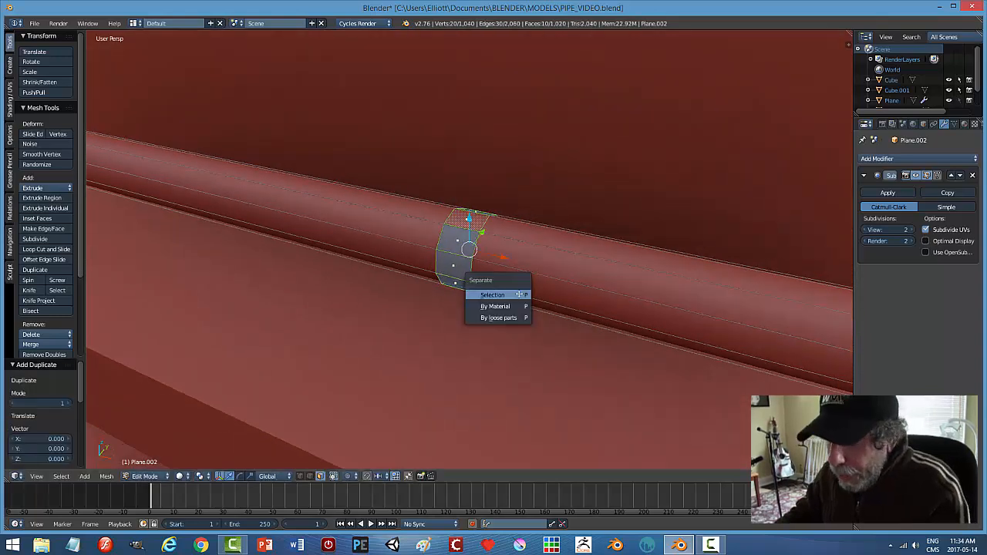
left_click(519, 294)
key("Tab")
left_click(429, 283)
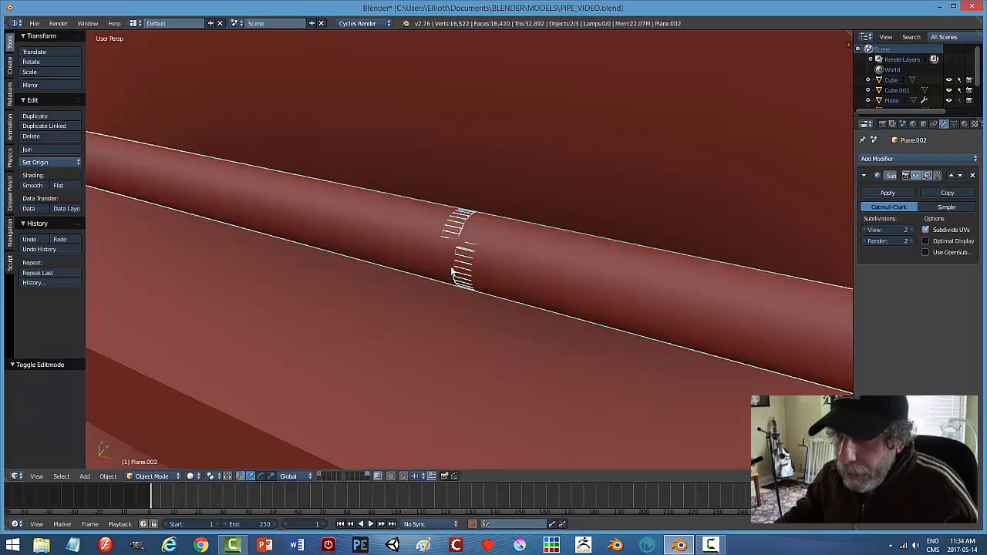
right_click(463, 240)
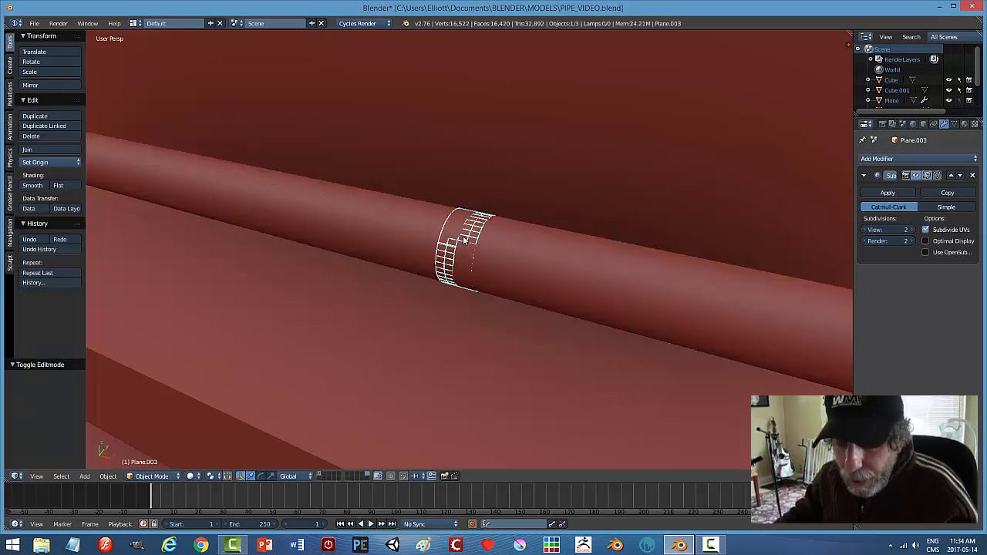
right_click(463, 241)
key("s")
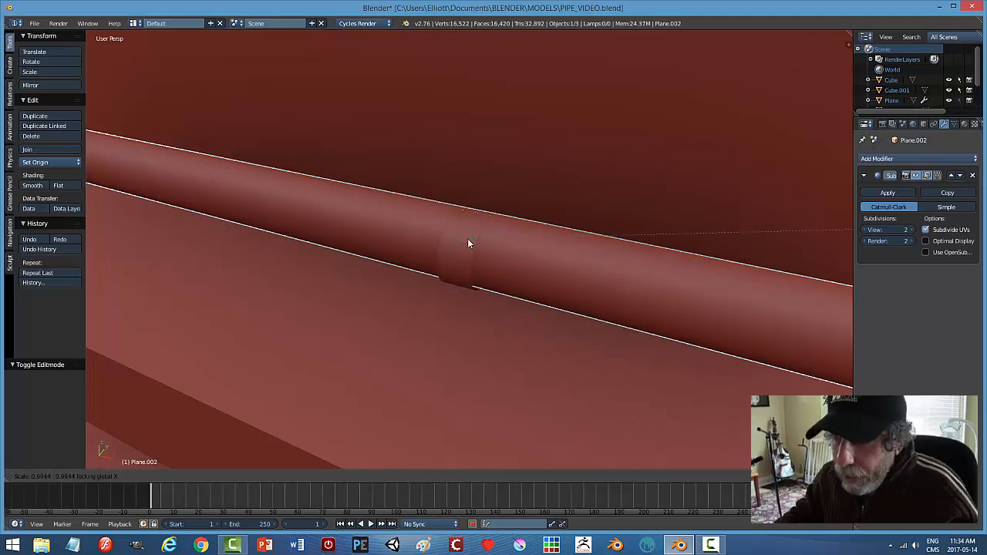
right_click(472, 246)
- Select the separated ring and set its origin to its geometry
right_click(466, 257)
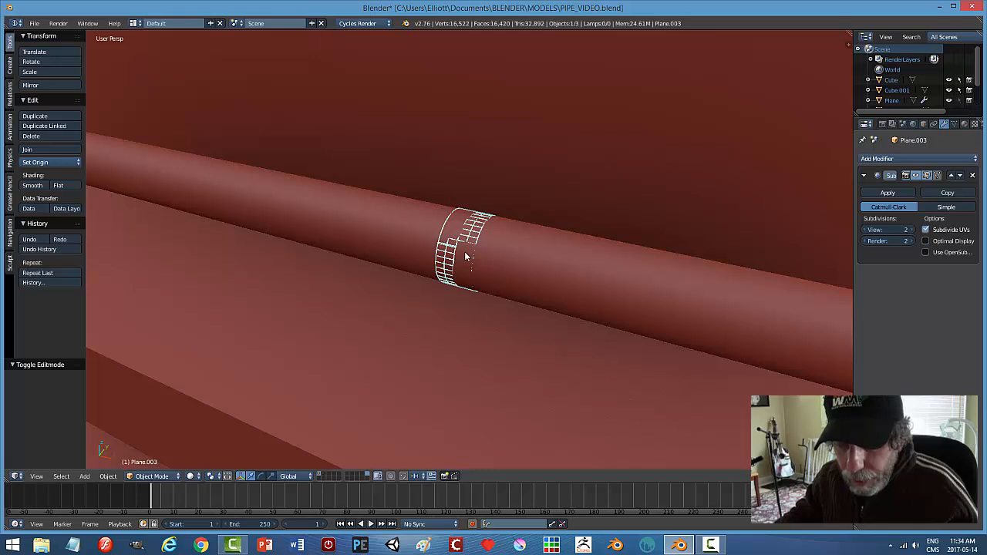
key("s")
key("shift+x")
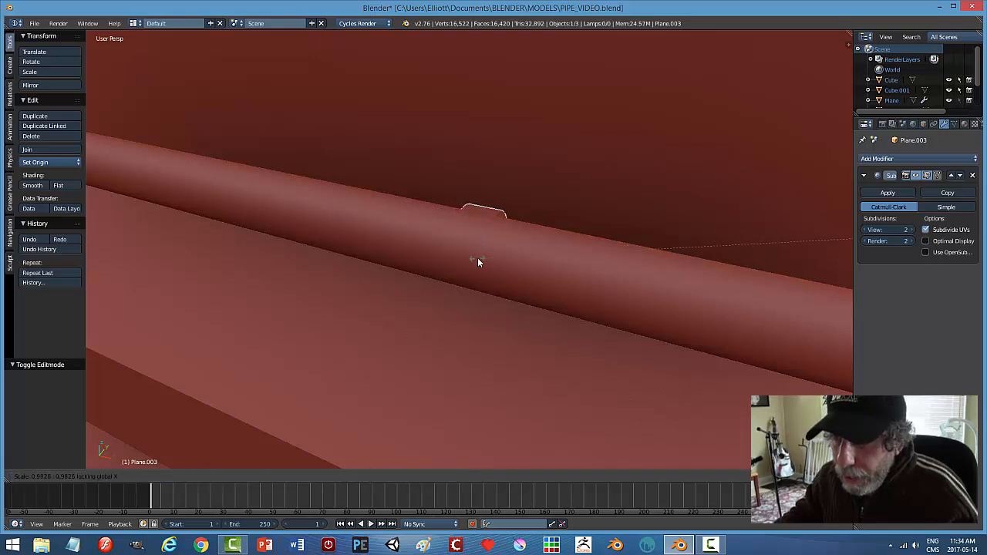
right_click(481, 264)
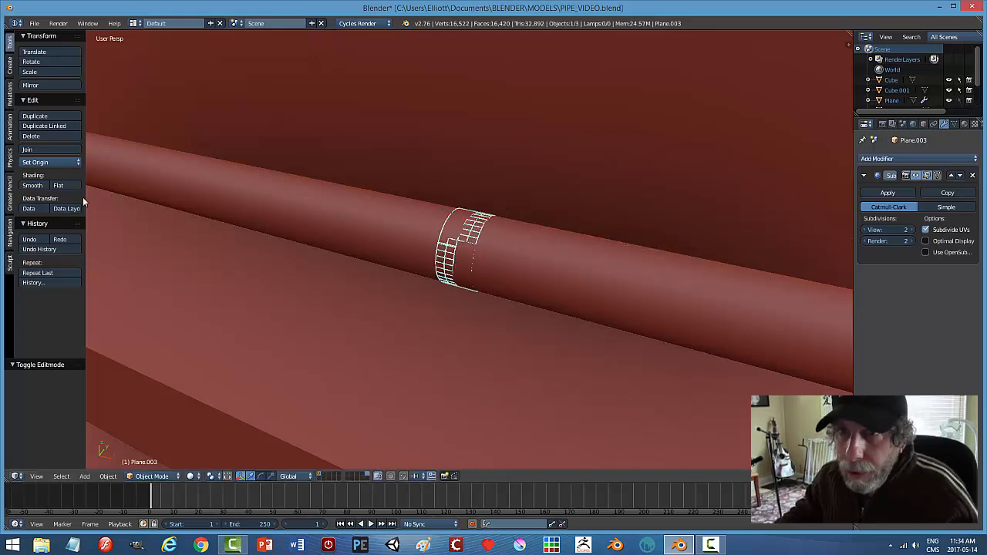
left_click(46, 162)
left_click(47, 184)
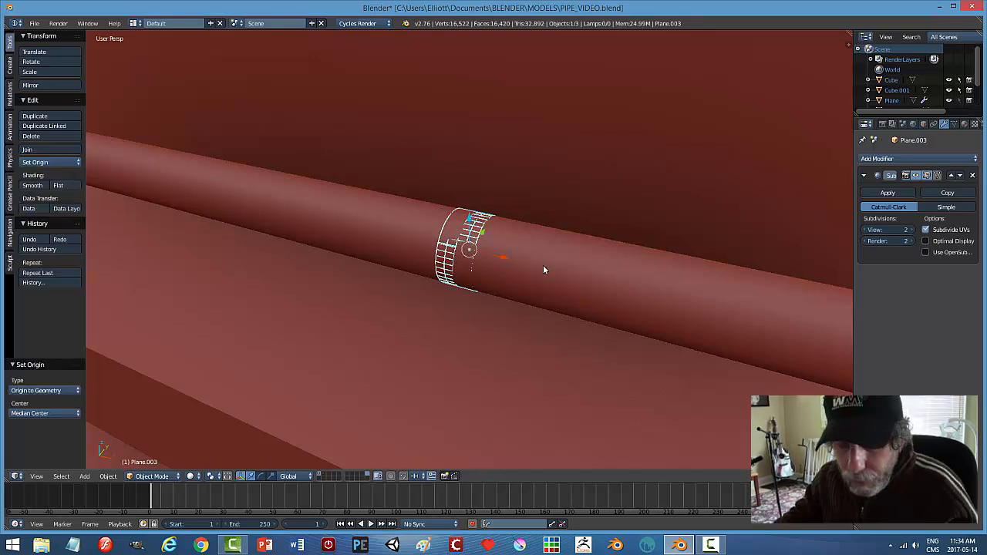
- Scale the ring to 1.3 in Y and Z, leaving X locked
key("s")
key("shift+x")
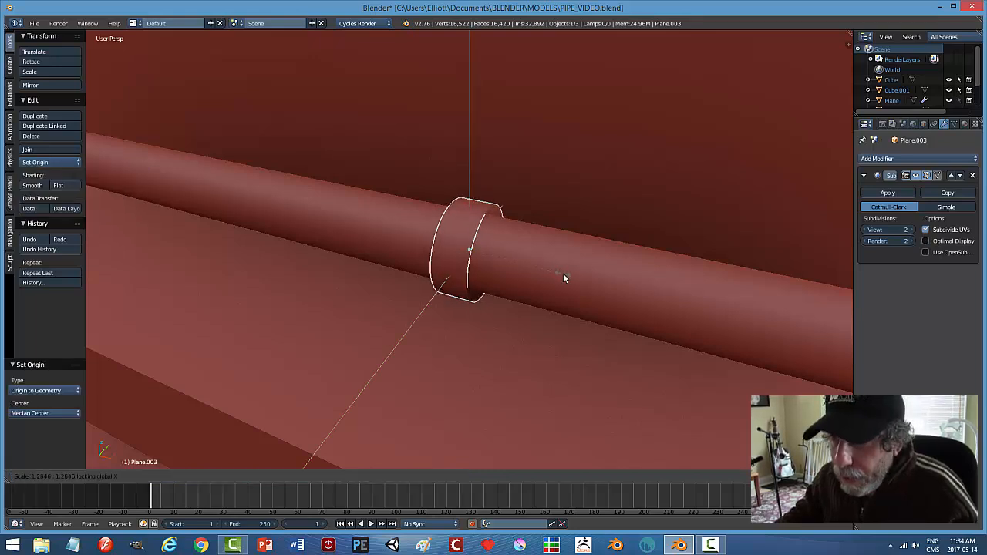
left_click(564, 274)
- Enter Edit Mode on the collar ring, switch to edge select, and fill the edge loop at one open end with a face
middle_click_drag(564, 274, 576, 235)
key("Tab")
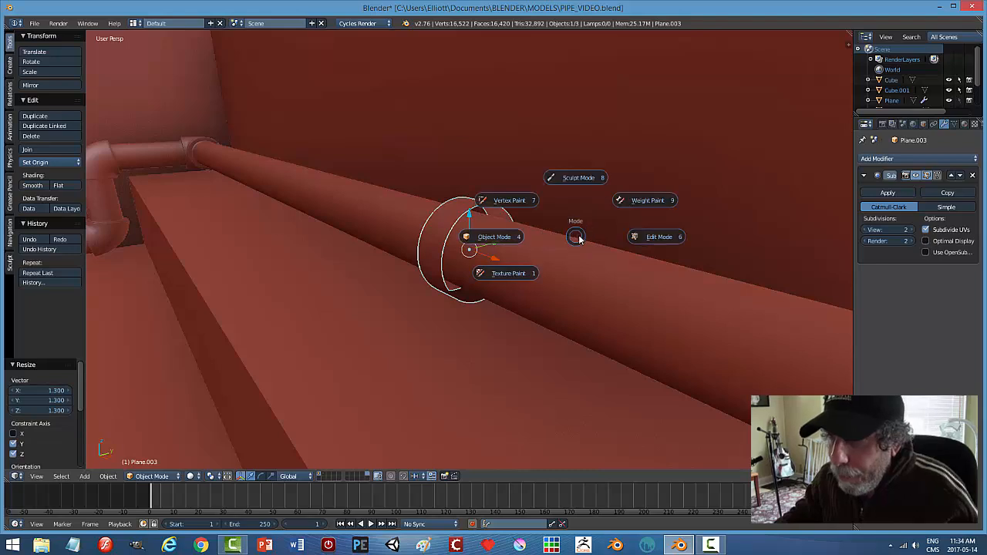
left_click(580, 238)
key("ctrl+Tab")
left_click(528, 227)
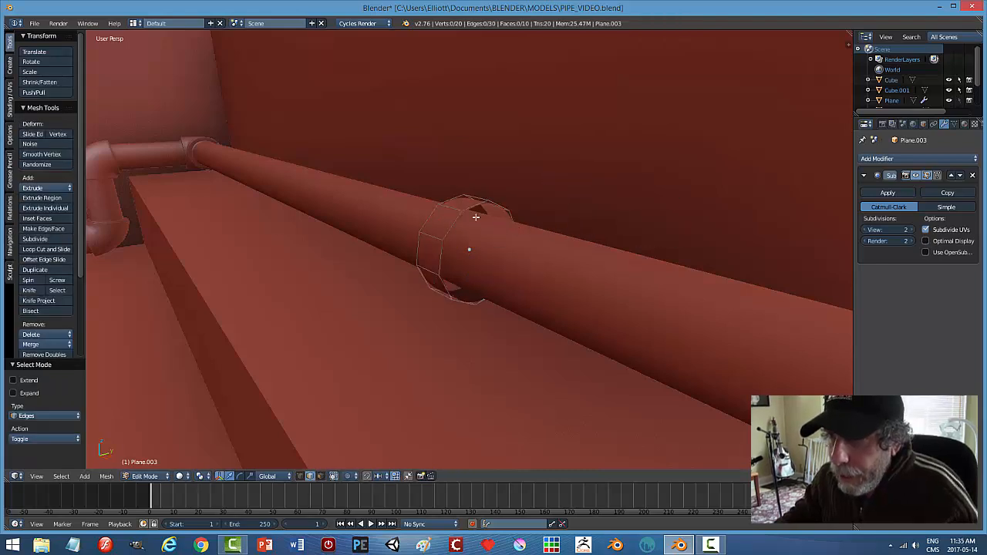
right_click(470, 207, "alt")
right_click(503, 211, "alt+shift")
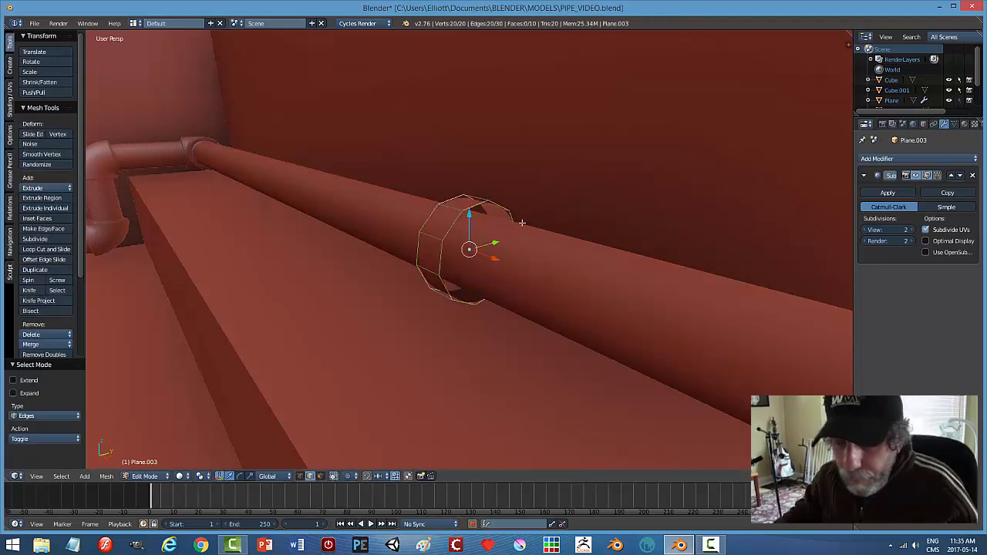
key("a")
right_click(474, 207, "alt")
key("f")
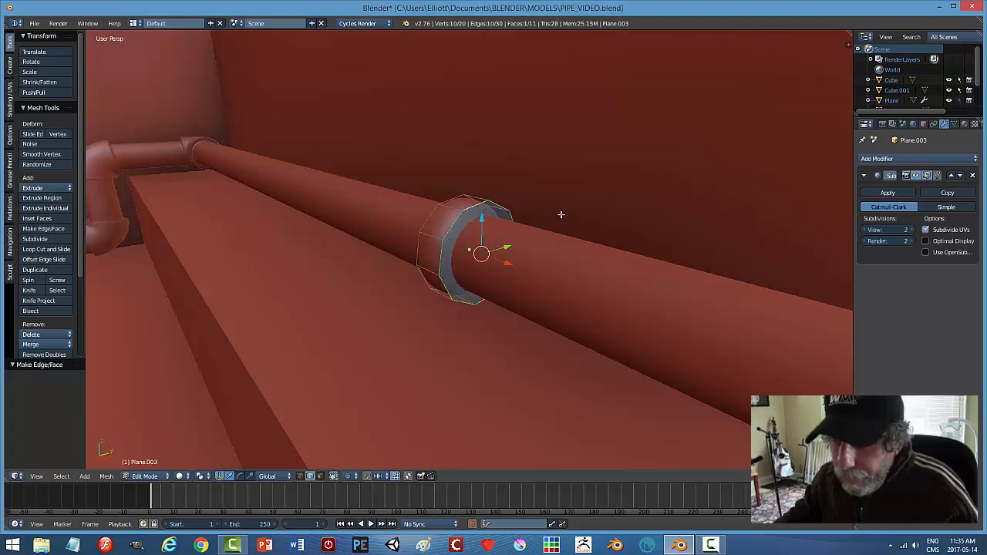
- Fill the opposite open end of the collar with a face and clear the selection
middle_click_drag(526, 228, 590, 242)
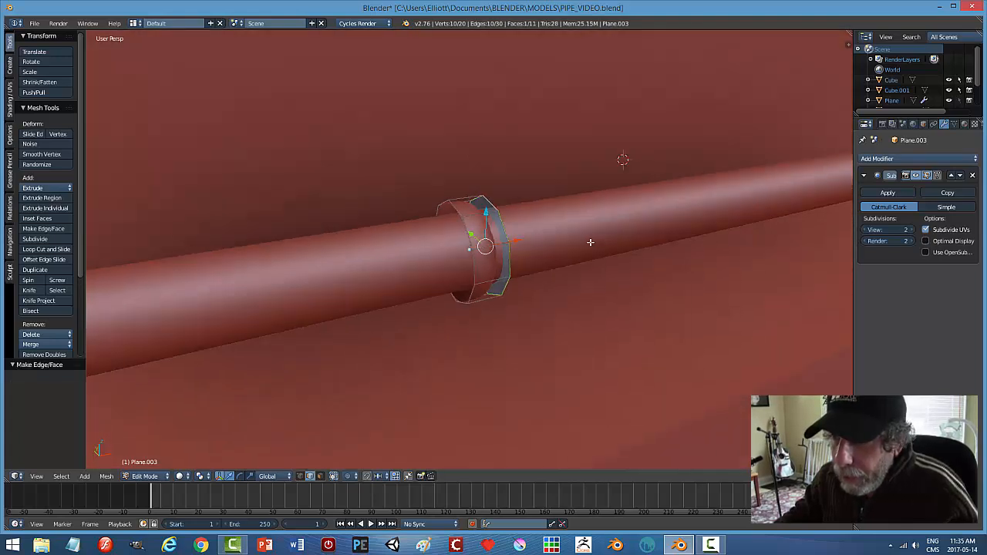
right_click(460, 214, "alt+shift")
key("f")
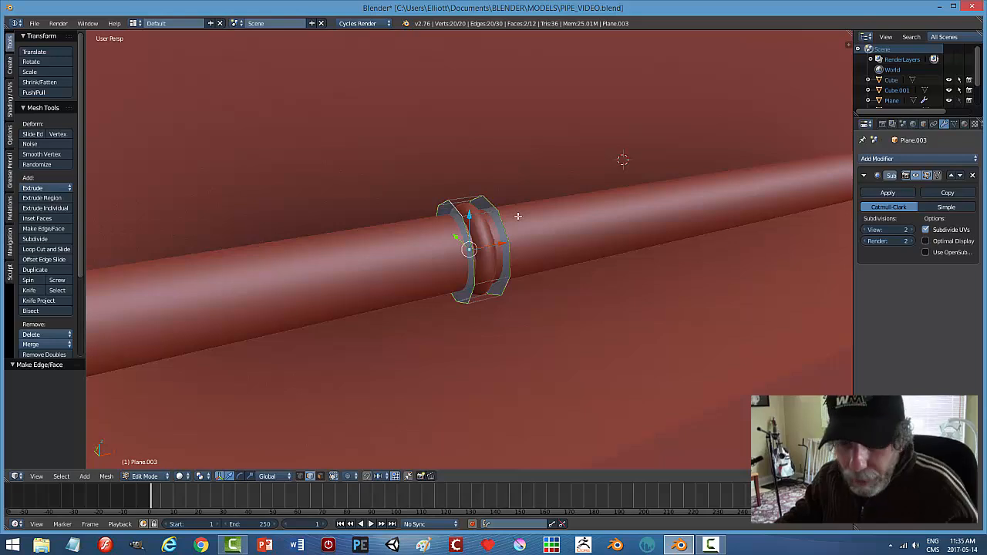
key("a")
- Add two edge loops around the collar, one close to each end, and return to Object Mode
middle_click_drag(523, 216, 551, 228)
key("ctrl+Tab")
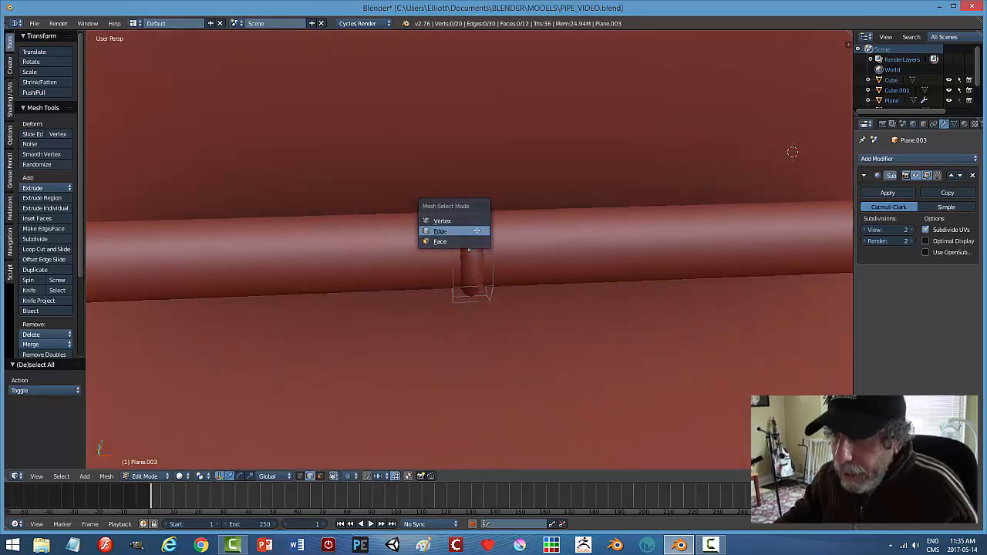
left_click(464, 223)
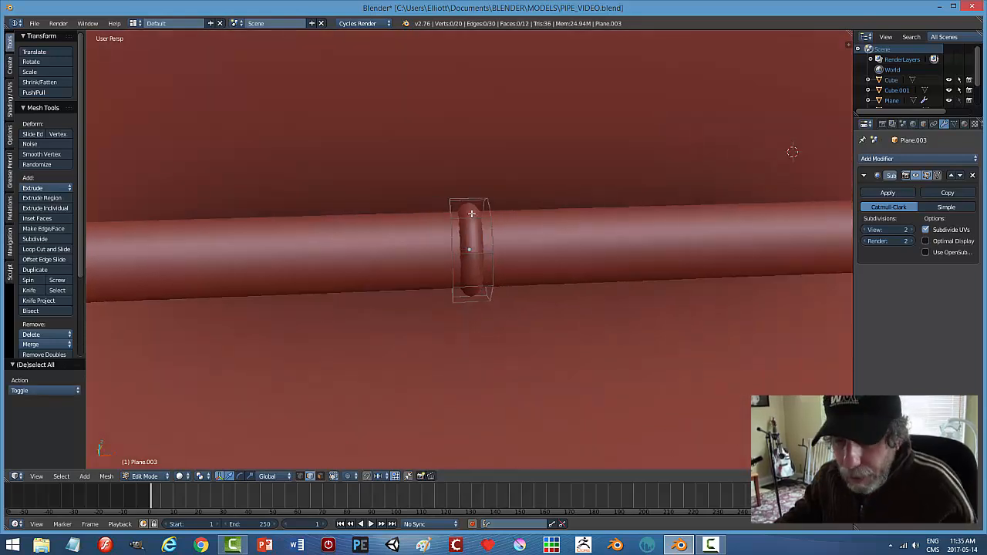
key("ctrl+r")
left_click(471, 214)
left_click(474, 210)
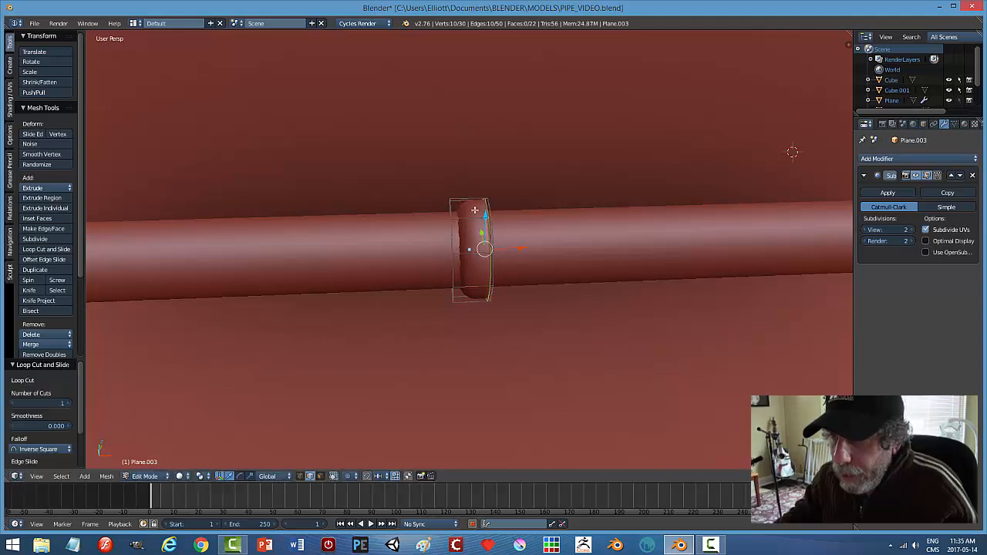
key("ctrl+r")
left_click(473, 210)
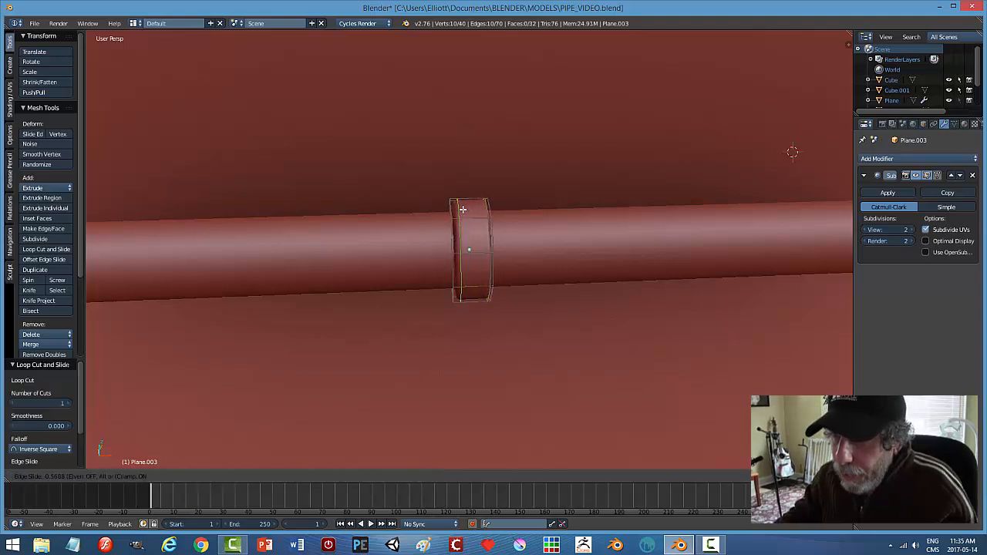
left_click(463, 209)
key("a")
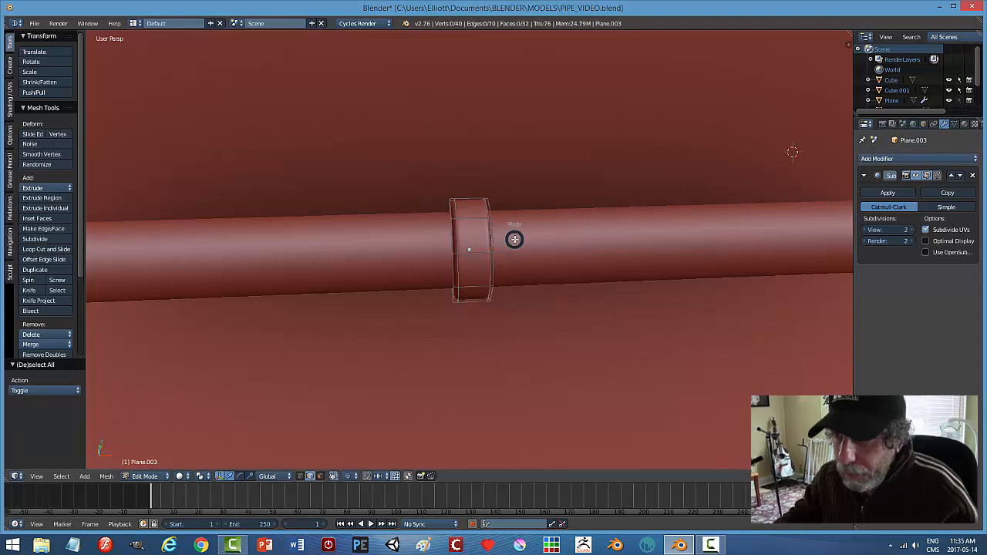
left_click(449, 241)
- Move the collar along X to the end of the long run so it sits against the elbow beside the doorway
scroll(520, 241, "down", 3)
left_click_drag(505, 248, 662, 251)
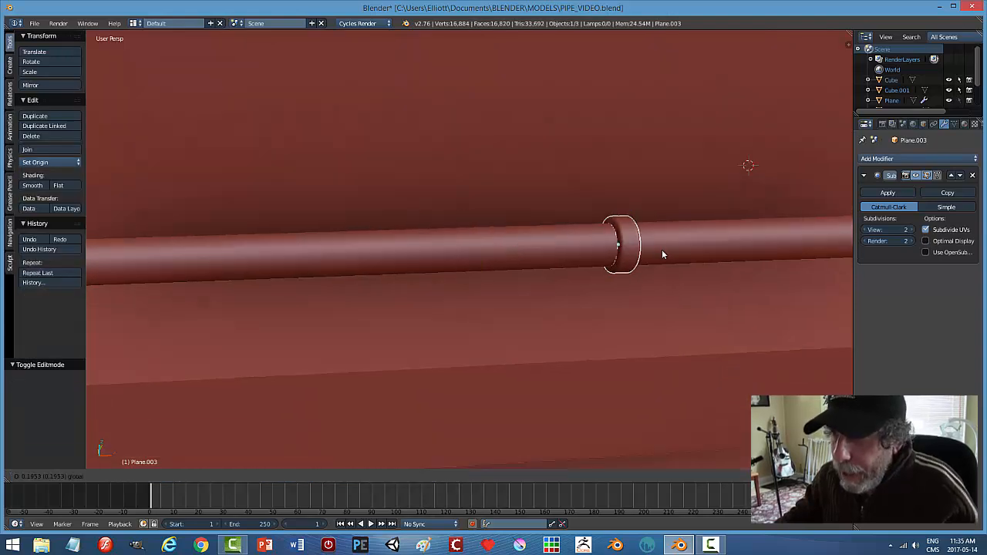
left_click(662, 249)
scroll(670, 252, "down", 4)
left_click_drag(584, 244, 844, 260)
left_click(844, 257)
key("KP_Decimal")
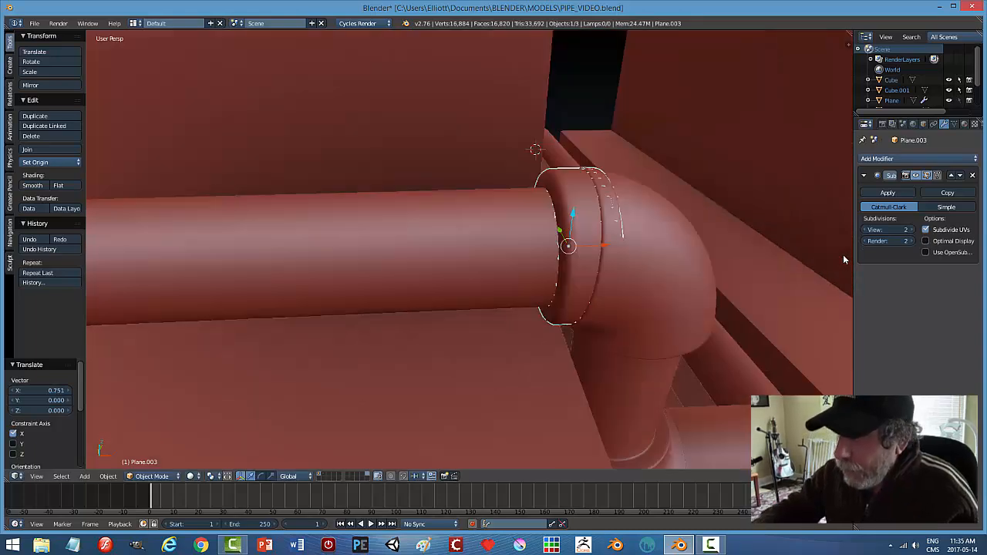
left_click_drag(523, 251, 473, 249)
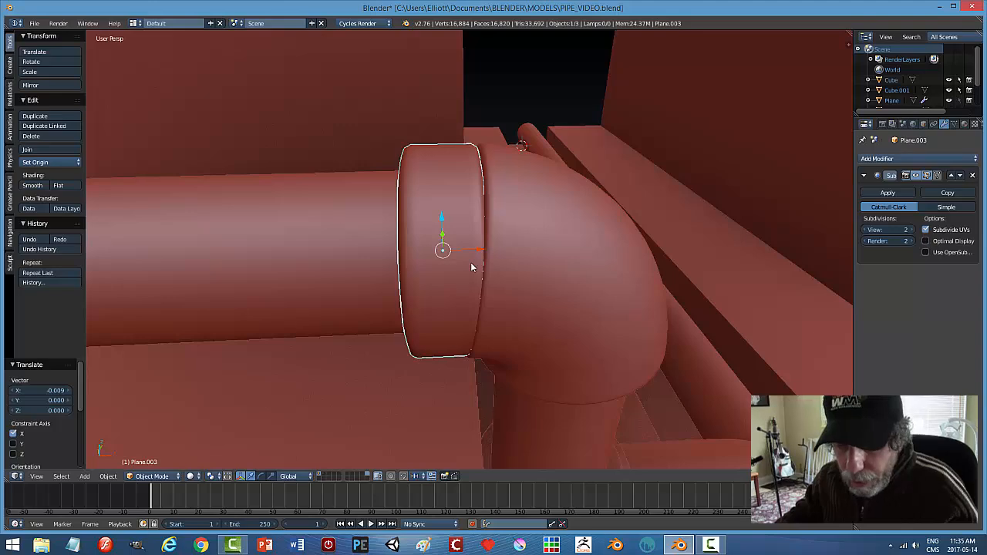
- Scale the collar by about 1.355 in Y and Z with X locked, and deselect it
key("s")
key("shift+x")
left_click(478, 276)
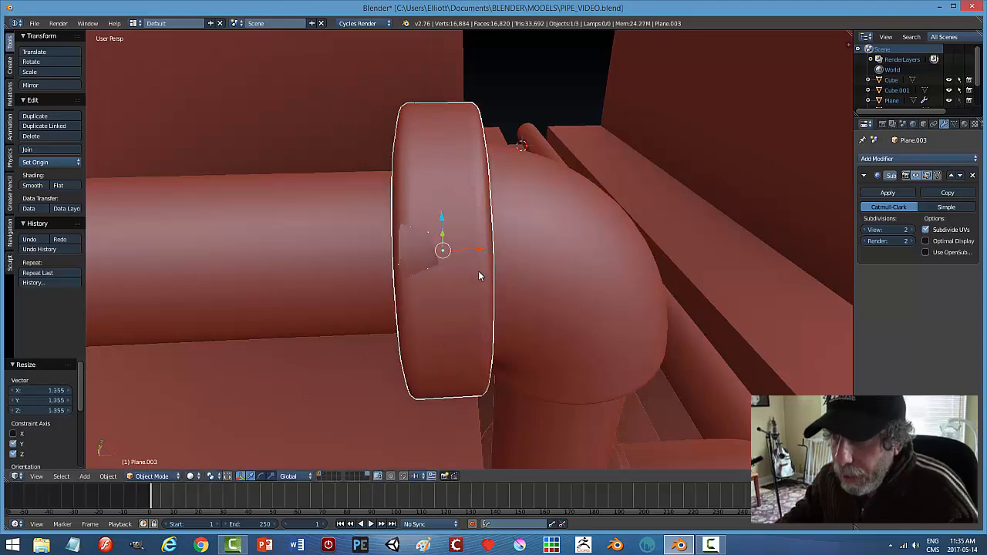
mouse_move(483, 258)
middle_mouse_down()
mouse_move(543, 248)
mouse_move(488, 255)
middle_mouse_up()
scroll(488, 254, "down", 4)
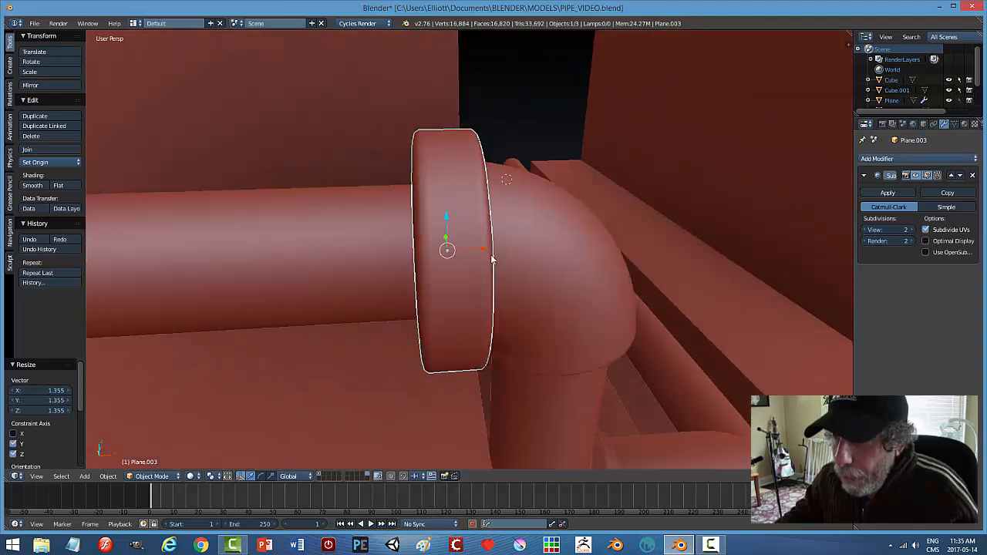
key("a")
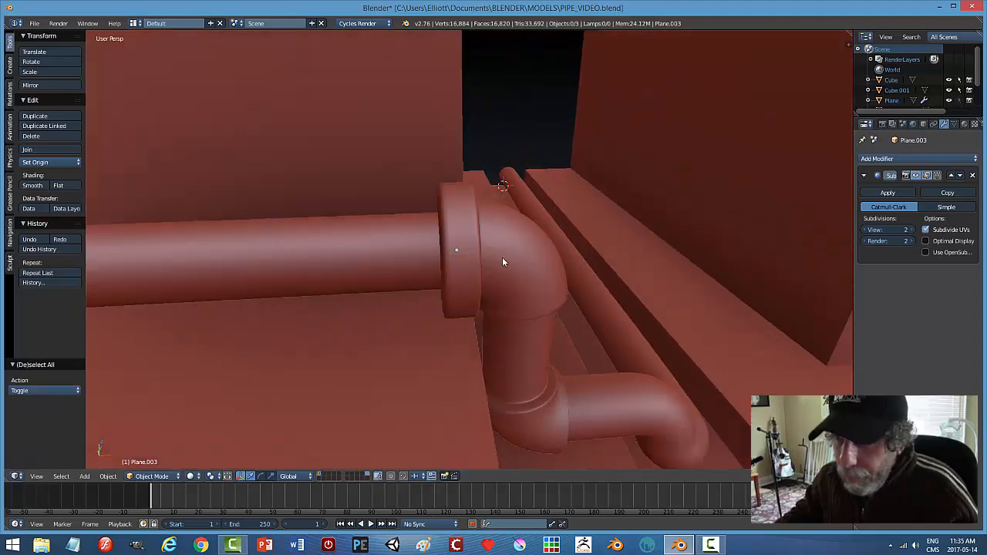
- Reselect the collar at the elbow and scale it by about 0.956 in Y and Z, leaving X locked
middle_click_drag(502, 257, 455, 245)
right_click(455, 245)
key("s")
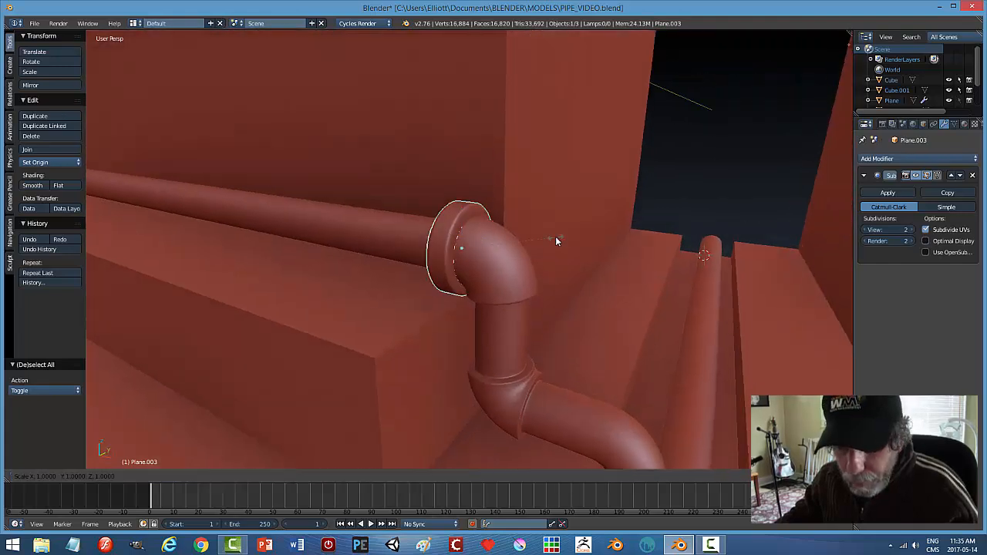
key("shift+x")
left_click(553, 242)
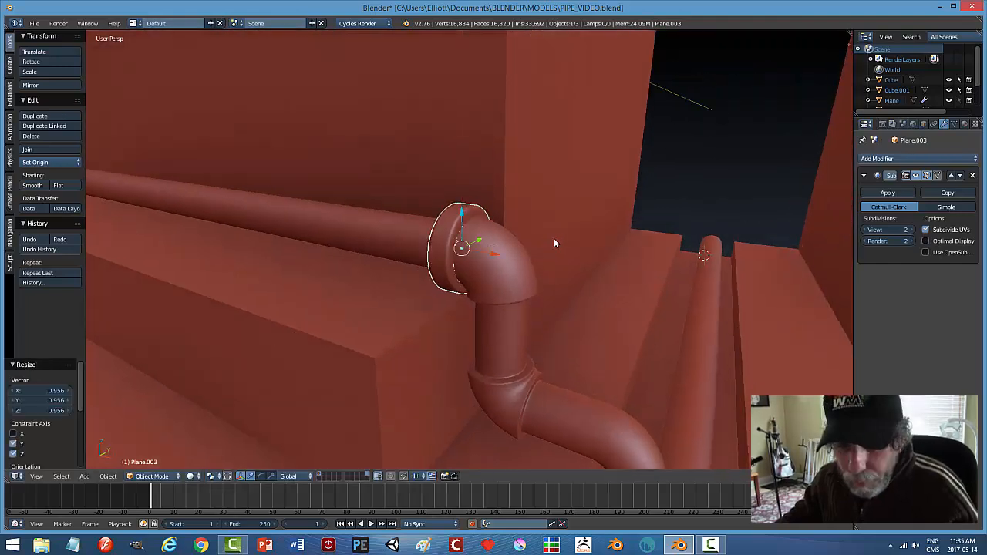
key("a")
- Nudge the collar about -0.001 along X into the elbow and clear the selection
right_click(453, 240)
key("g")
key("x")
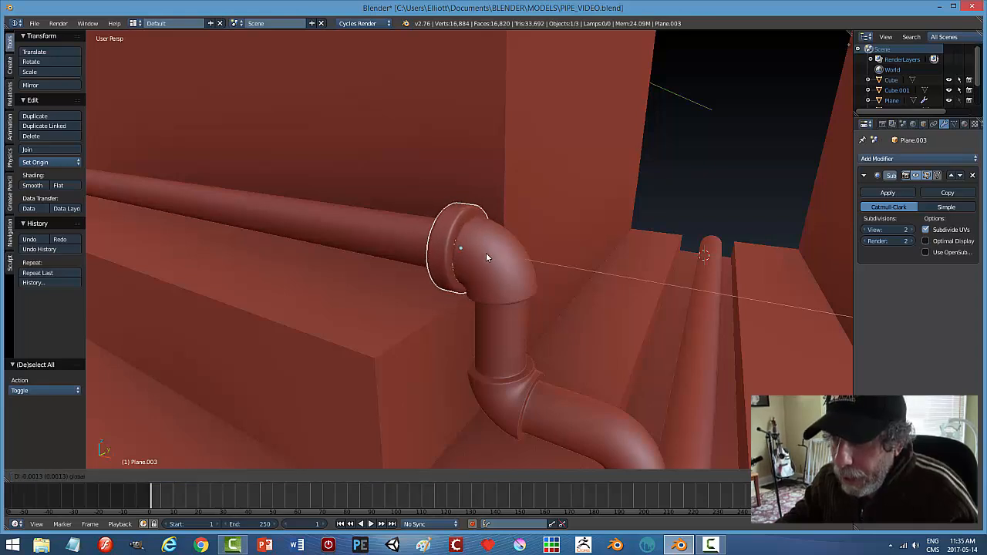
left_click(486, 252)
key("a")
scroll(499, 261, "down", 2)
mouse_move(494, 268)
middle_mouse_down()
mouse_move(535, 272)
mouse_move(498, 286)
middle_mouse_up()
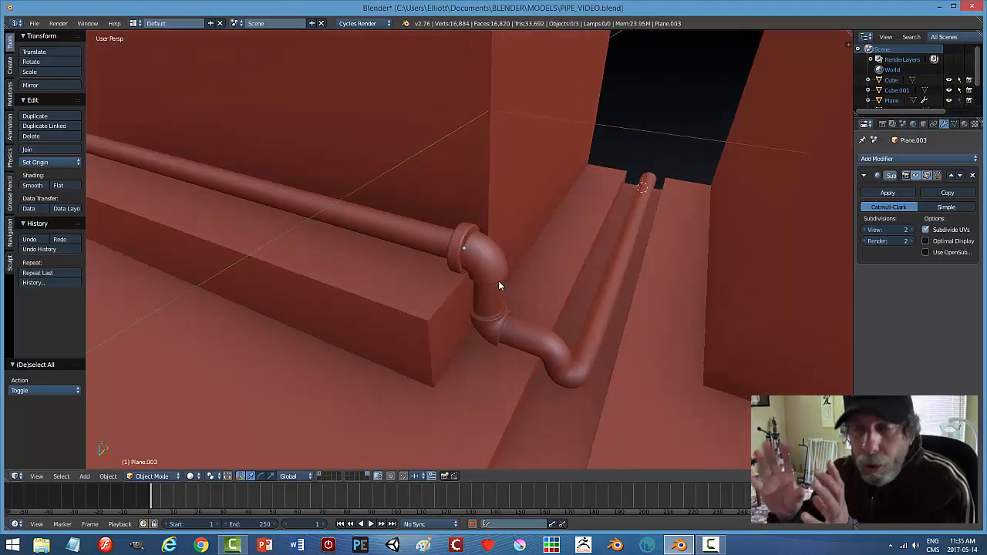
- Duplicate the collar and move the copy about -1.888 along X to the elbow at the far end of the ledge run
scroll(459, 251, "down", 5)
right_click(463, 251)
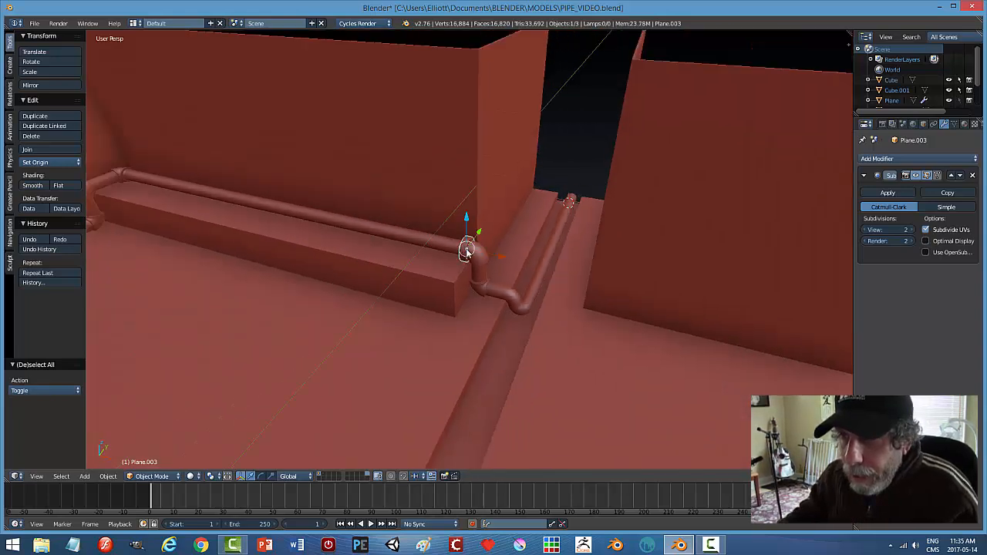
key("shift+d")
right_click(477, 254)
key("g")
key("x")
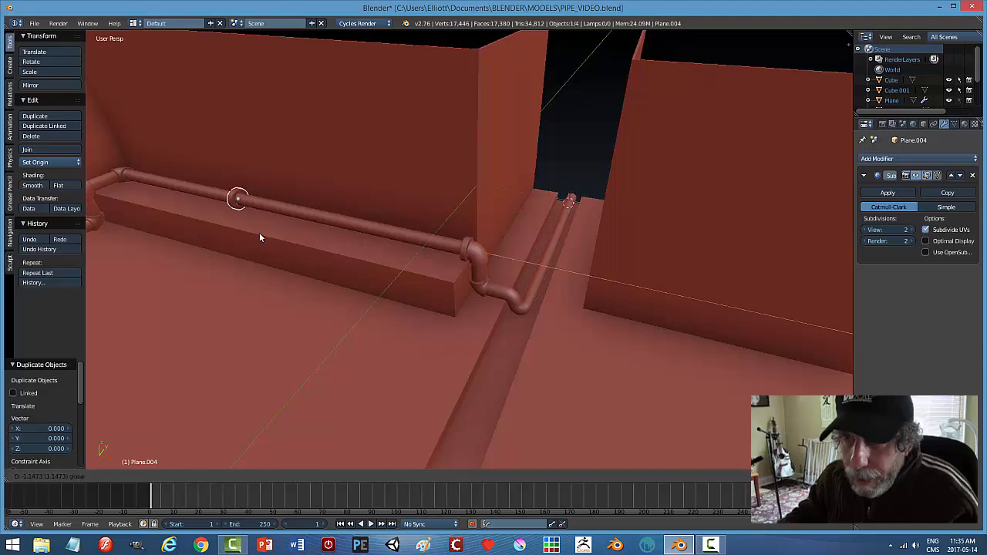
left_click(156, 227)
middle_click_drag(155, 224, 252, 257)
key("KP_Decimal")
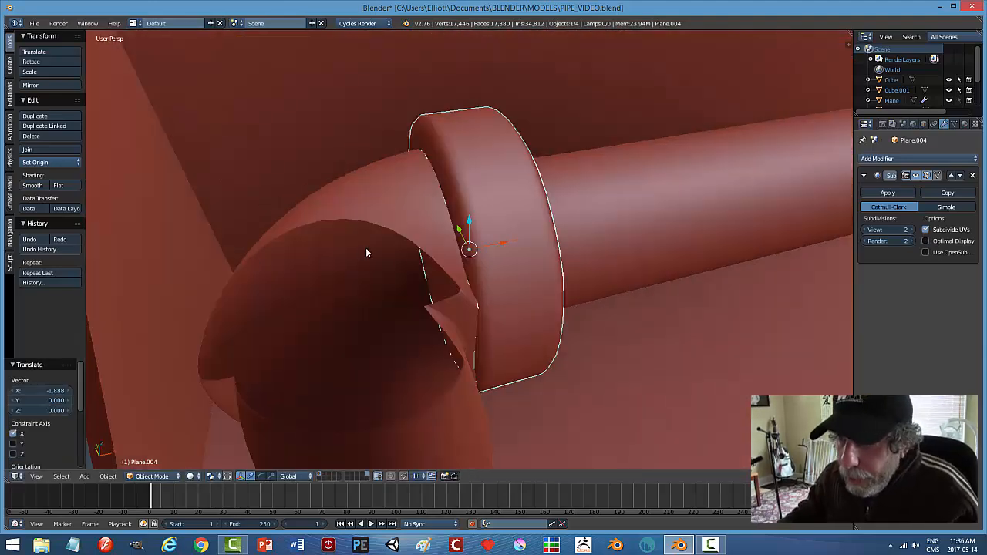
- Shift the copied collar about 0.006 along X from the corner elbow
scroll(365, 253, "down", 3)
middle_click_drag(366, 254, 520, 260)
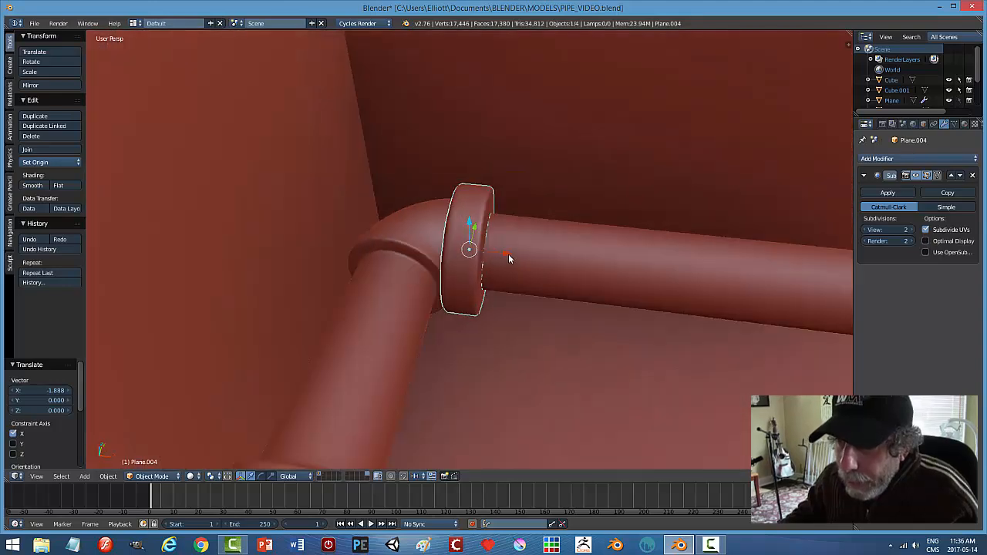
key("g")
key("x")
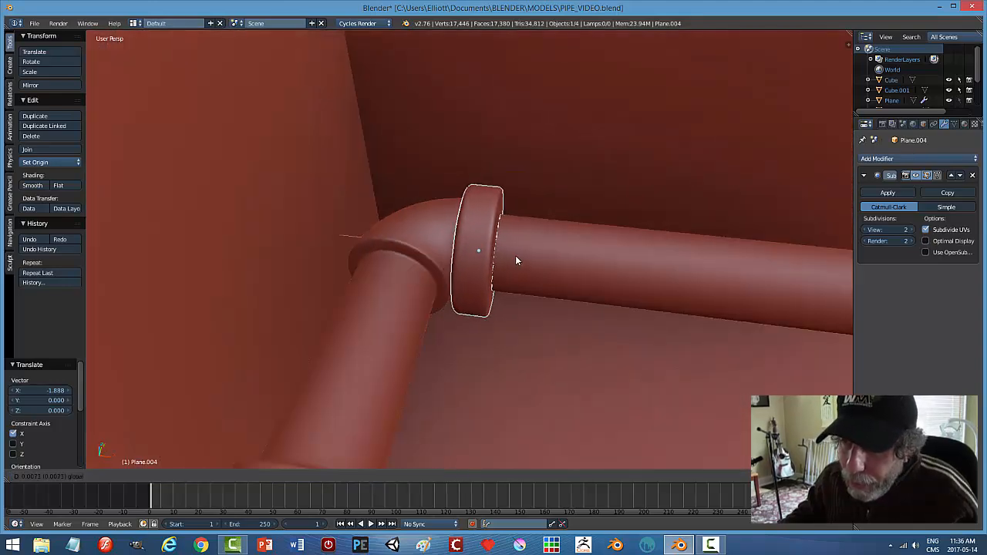
left_click(516, 255)
middle_click_drag(515, 255, 531, 282)
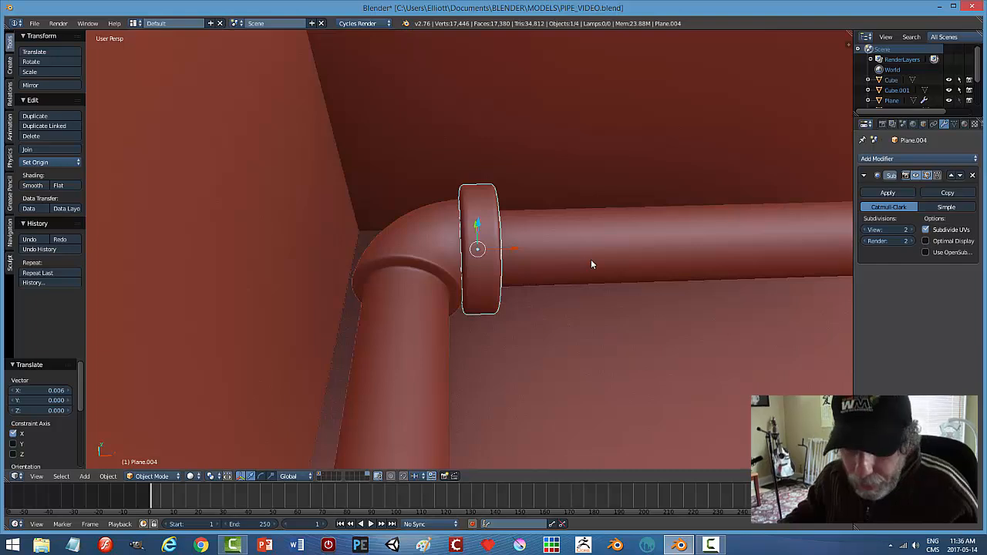
- Scale the copied collar to about 0.64 in X and move it about -0.005 along X against the corner elbow
key("s")
key("x")
left_click(550, 255)
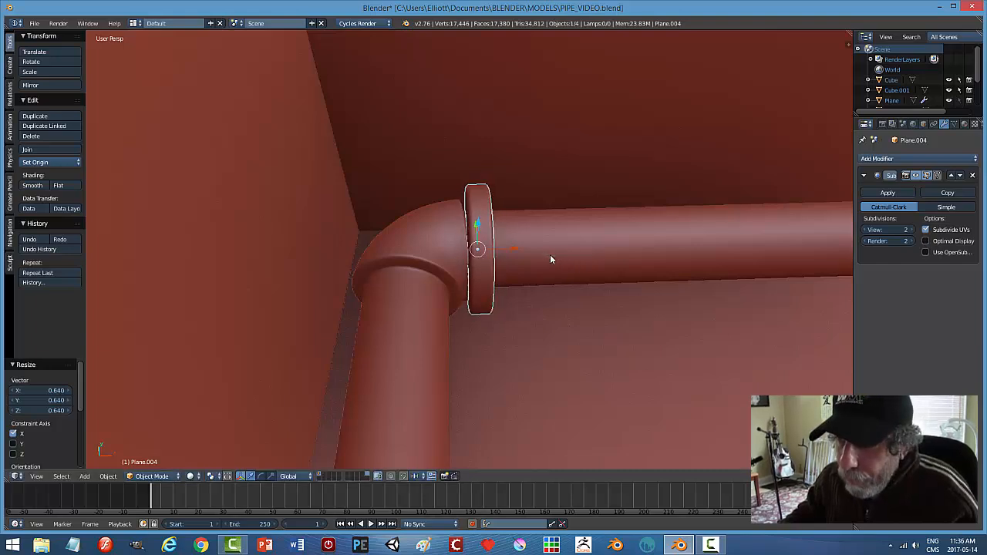
key("g")
key("x")
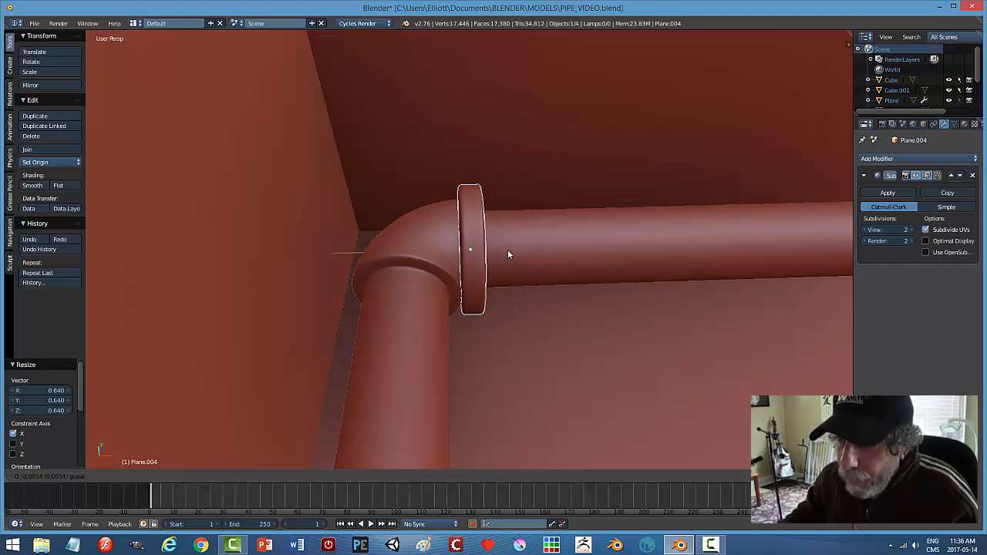
left_click(507, 249)
key("a")
- Reselect the thin collar and scale it by about 0.822 in Y and Z with X locked
middle_click_drag(571, 273, 466, 217)
right_click(466, 217)
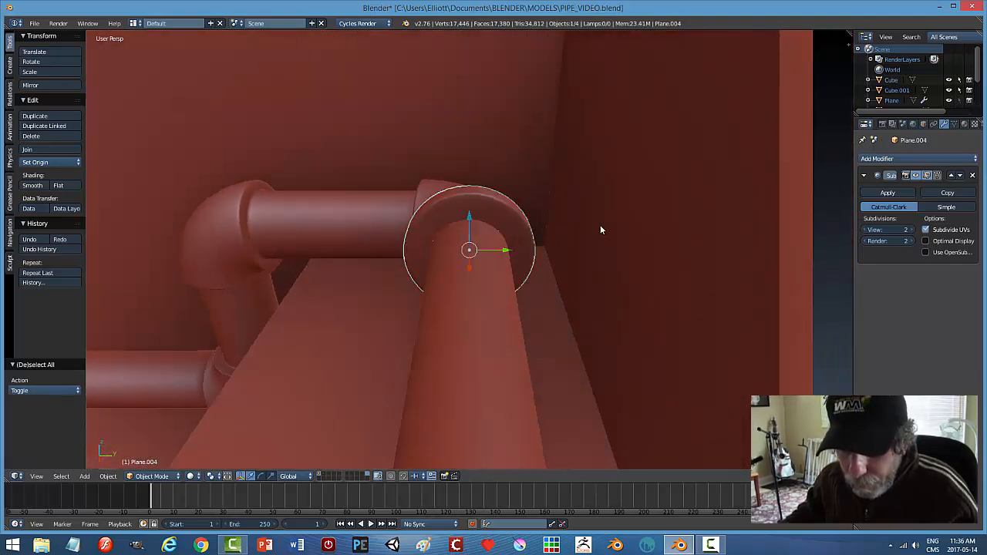
key("s")
key("shift+x")
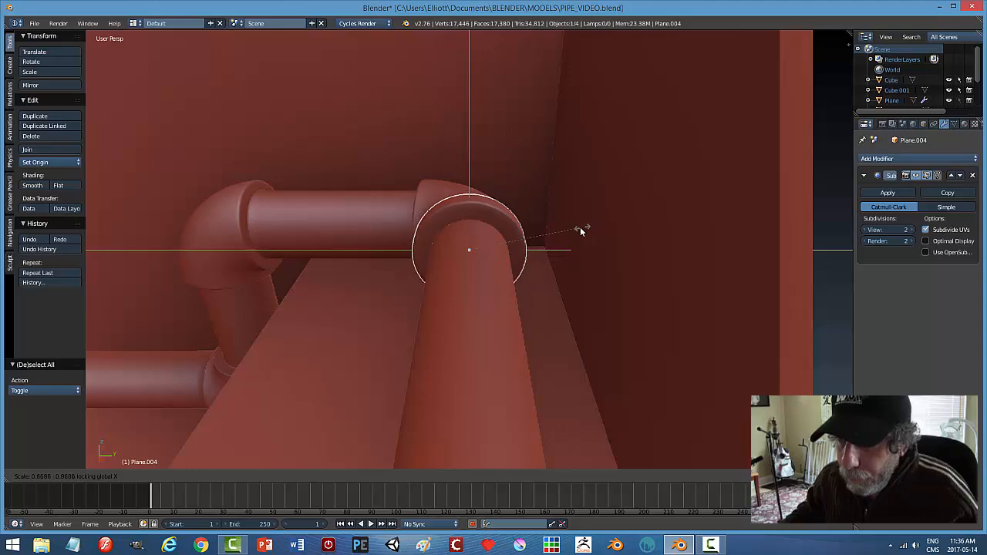
left_click(577, 231)
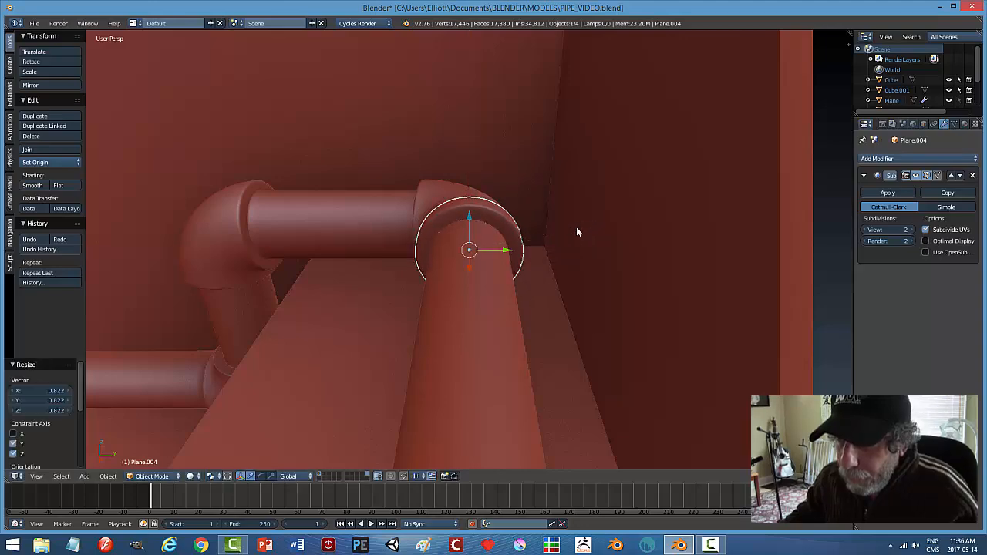
- Duplicate the thin collar in place and rotate the copy 90 degrees around Z
middle_click_drag(576, 231, 632, 260)
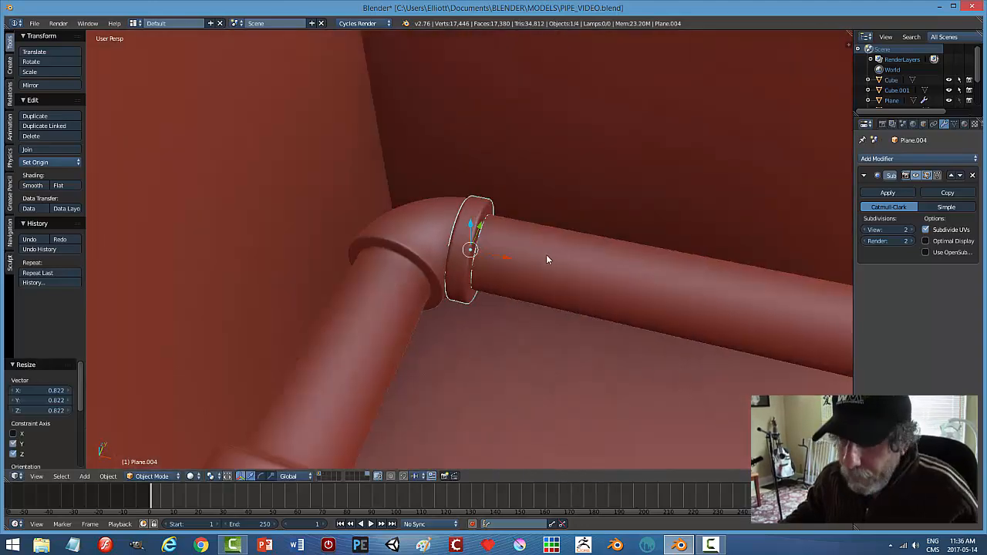
key("shift+d")
key("Escape")
key("r")
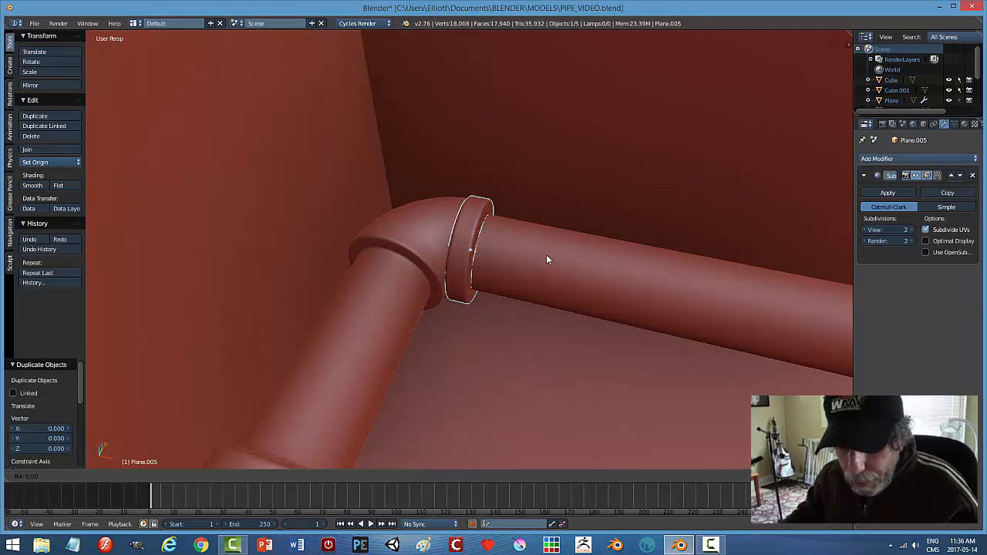
key("z")
key("9")
key("0")
key("Return")
- Move the rotated collar about -0.075 along Y and -0.042 along X onto the adjoining pipe, then along Y against the corner elbow
middle_click_drag(519, 248, 464, 247)
left_click_drag(494, 240, 414, 259)
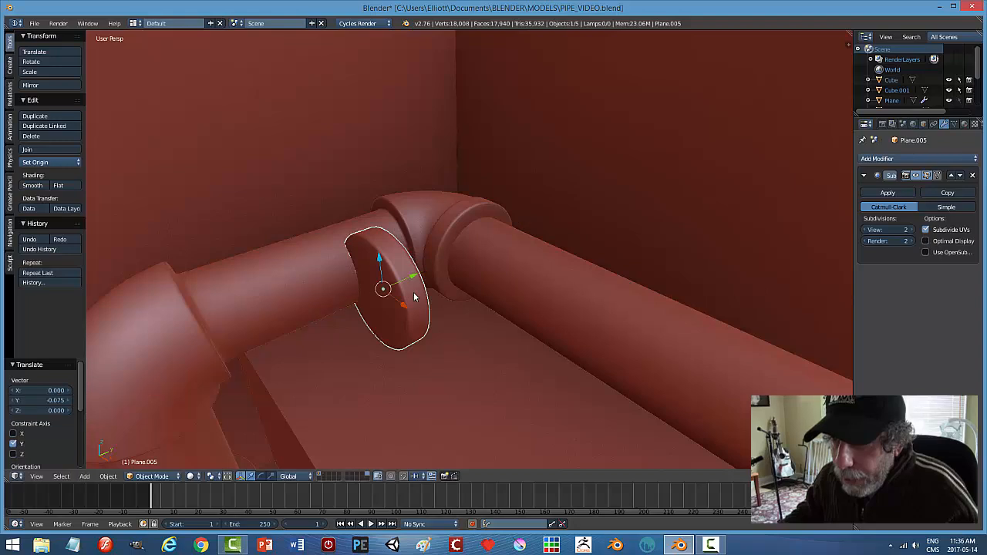
middle_click_drag(415, 290, 454, 288)
left_click_drag(445, 303, 389, 276)
middle_click_drag(432, 268, 399, 271)
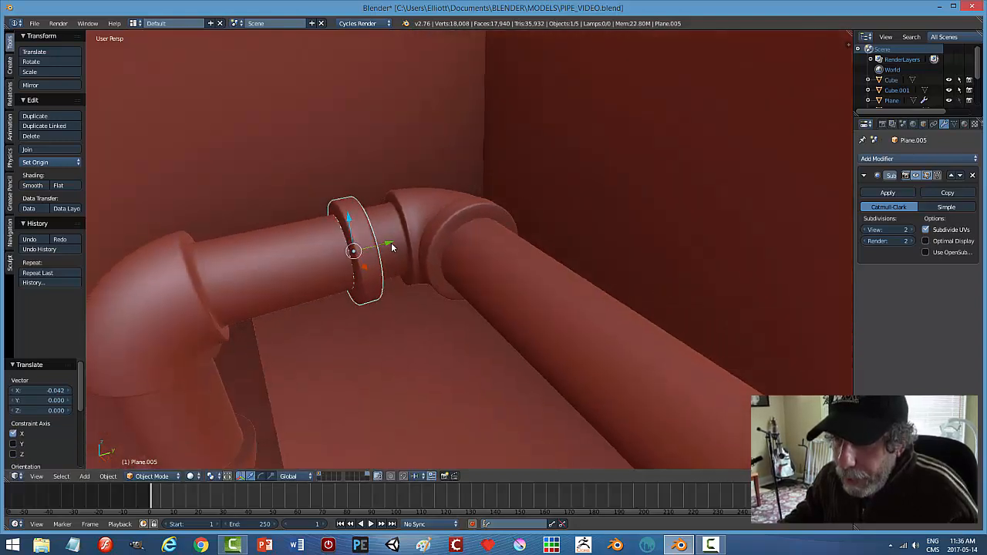
left_click_drag(390, 247, 425, 226)
key("a")
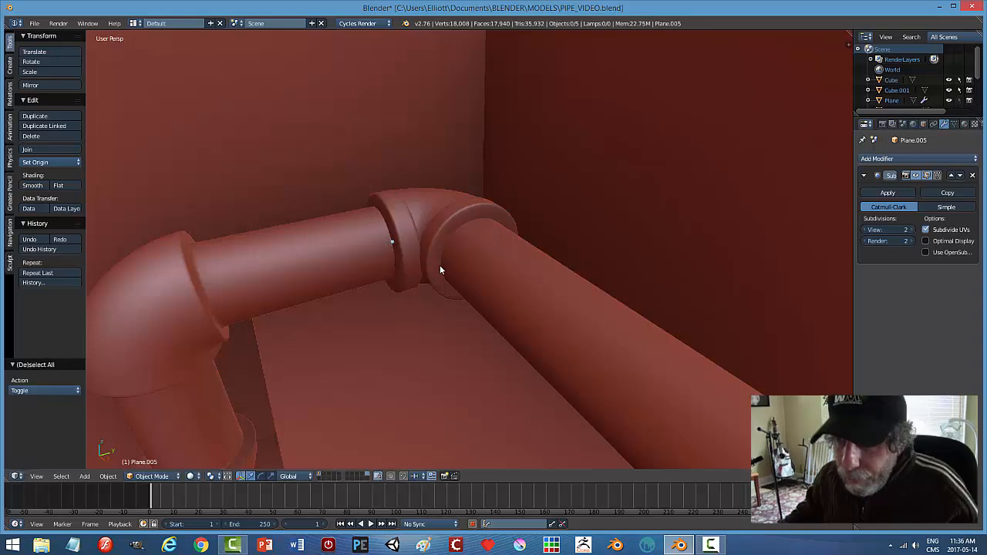
- Reselect the rotated collar and shift it about -0.008 along X to centre it on the pipe
middle_click_drag(440, 265, 410, 276)
right_click(411, 282)
left_click_drag(424, 291, 415, 288)
right_click(401, 245)
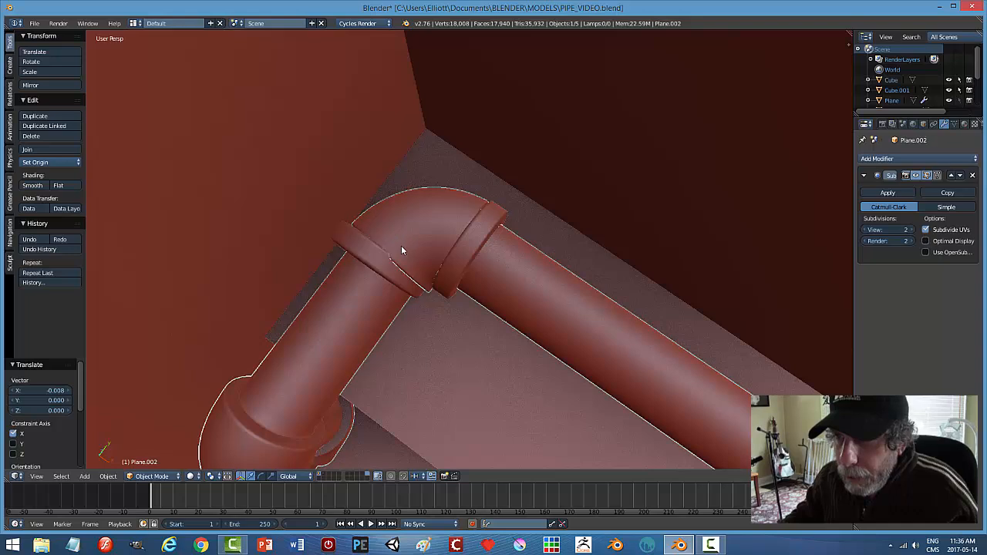
key("g")
right_click(401, 248)
- Reselect the rotated collar and nudge it about -0.005 along Y and 0.002 along X at the corner elbow
right_click(389, 263)
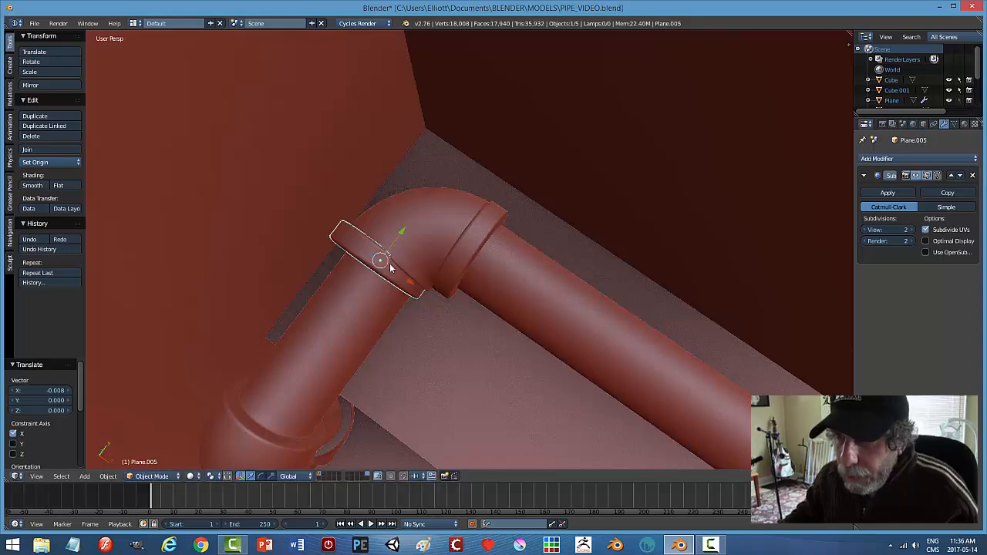
left_click_drag(398, 243, 414, 281)
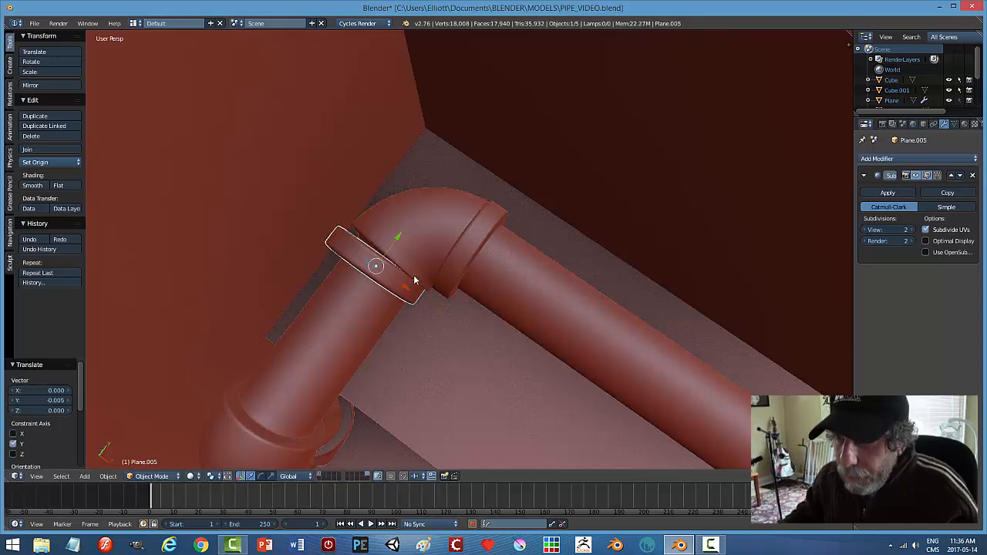
left_click_drag(396, 237, 414, 282)
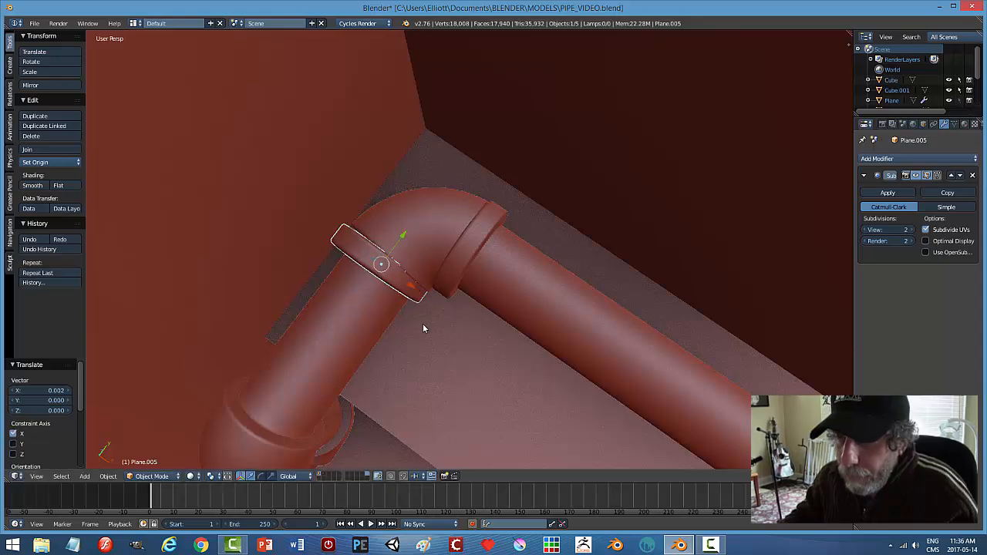
- Scale the rotated collar by about 1.112 in X and Z with Y locked, and move it about 0.005 along X
middle_click_drag(423, 328, 479, 316)
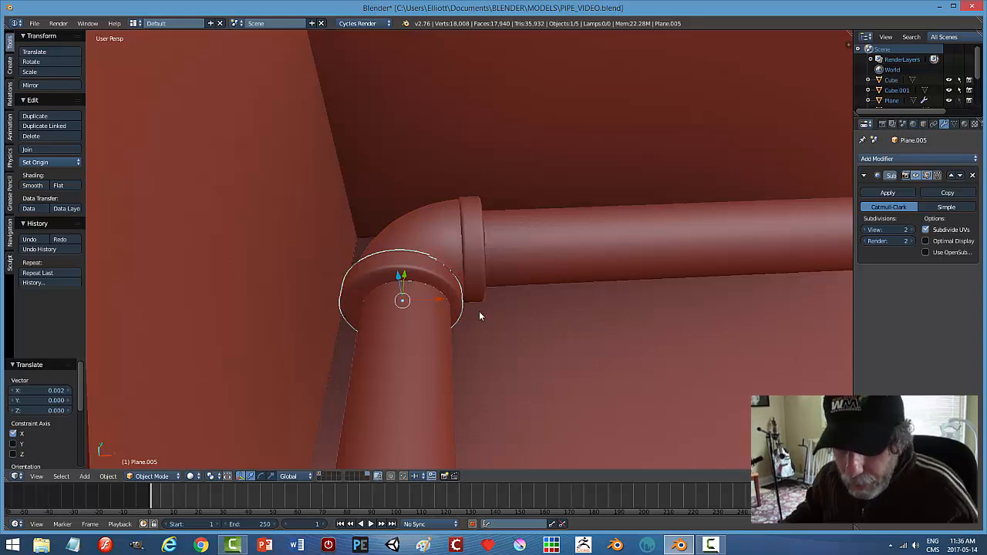
key("s")
key("shift+y")
left_click(488, 314)
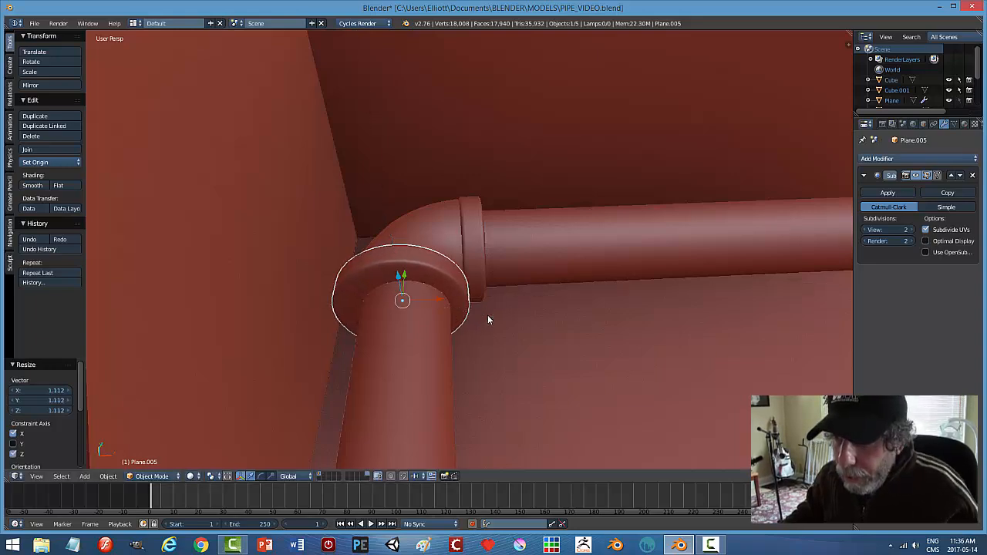
key("g")
key("x")
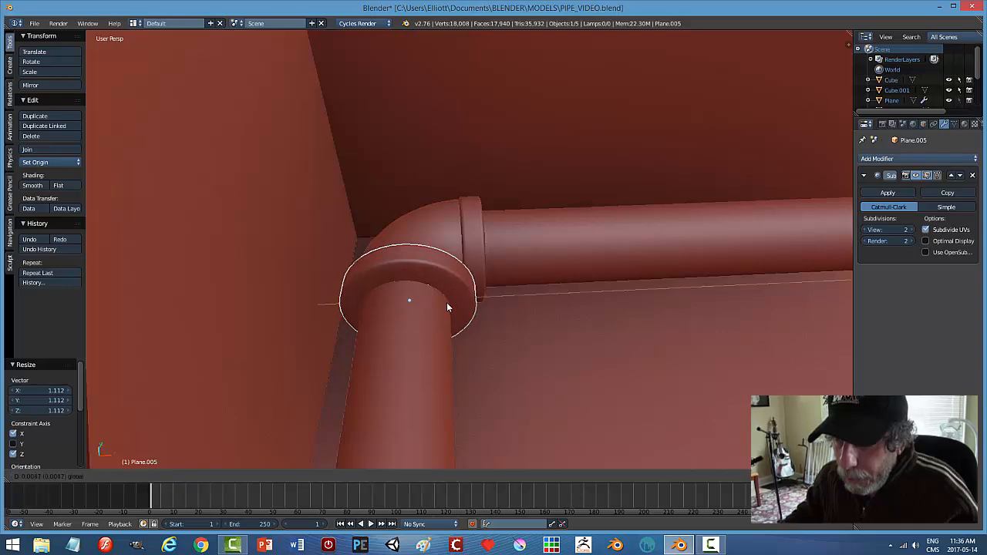
left_click(447, 307)
key("a")
- Examine the whole pipe run through the room, including the collars at its elbows
middle_click_drag(538, 306, 421, 272)
scroll(494, 294, "down", 3)
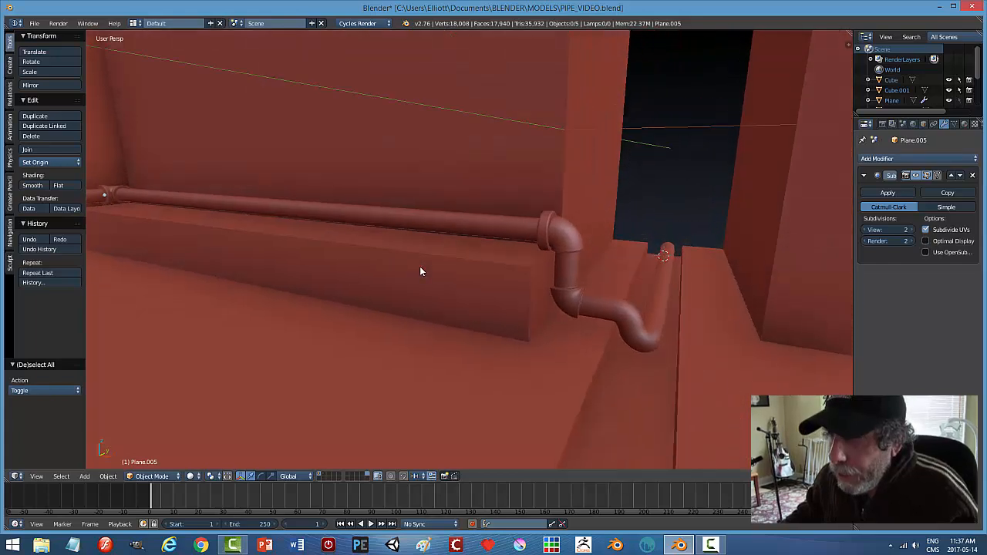
scroll(420, 272, "down", 2)
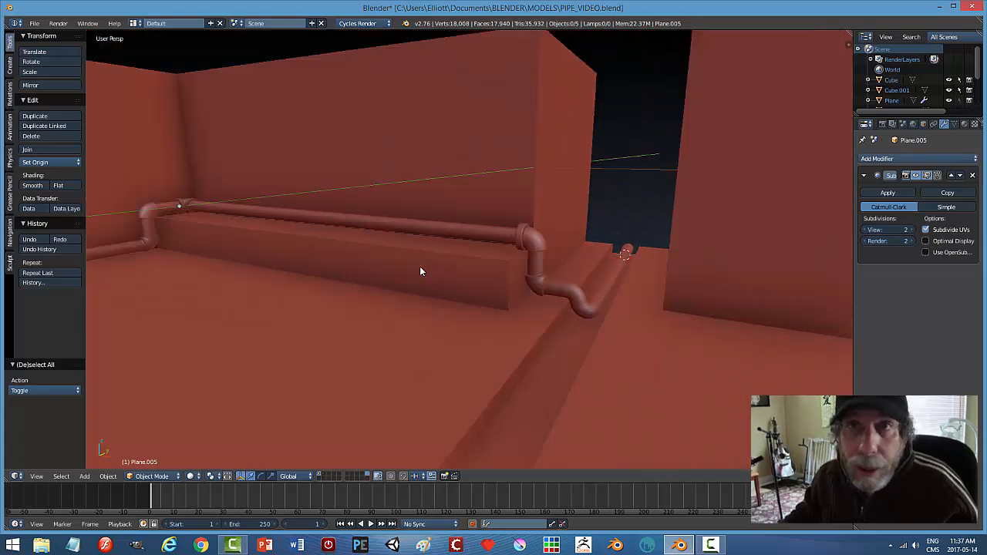
mouse_move(421, 271)
middle_mouse_down()
mouse_move(381, 285)
mouse_move(419, 278)
mouse_move(330, 275)
mouse_move(308, 290)
mouse_move(386, 249)
mouse_move(372, 267)
mouse_move(342, 262)
mouse_move(378, 249)
mouse_move(381, 258)
mouse_move(360, 271)
mouse_move(409, 261)
middle_mouse_up()
scroll(368, 267, "up", 4)
scroll(381, 258, "down", 4)
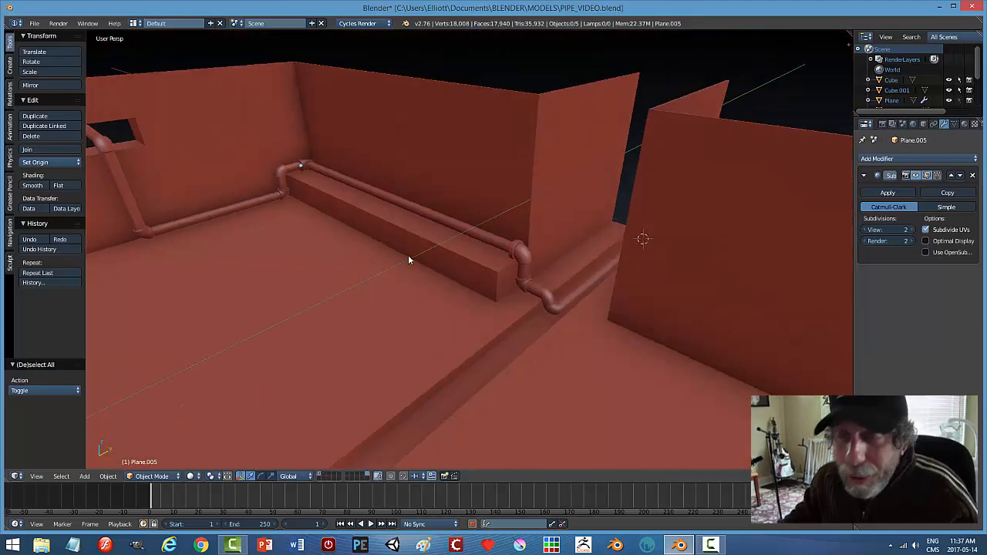